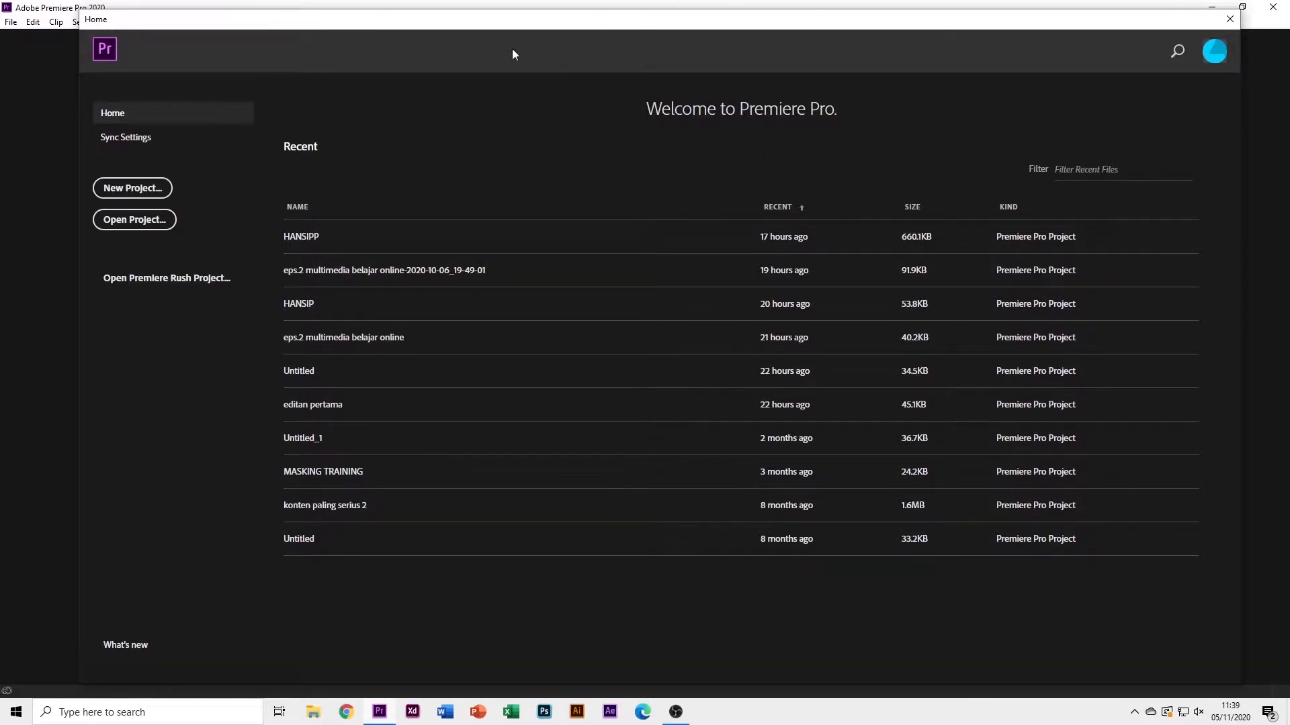
# Open the HANSIPP project from the Recent list on the Home screen
pyautogui.moveTo(560, 24)
pyautogui.mouseDown()
pyautogui.moveTo(562, 40)
pyautogui.moveTo(555, 27)
pyautogui.mouseUp()
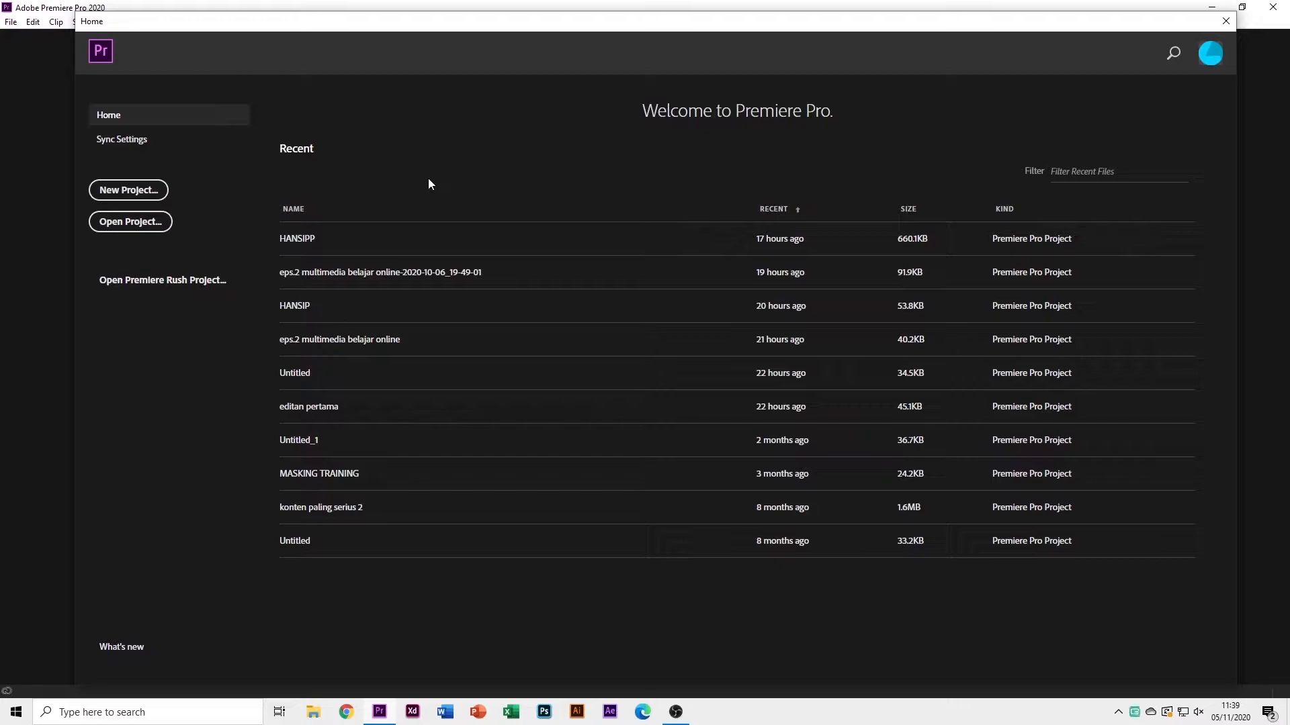
pyautogui.click(368, 237)
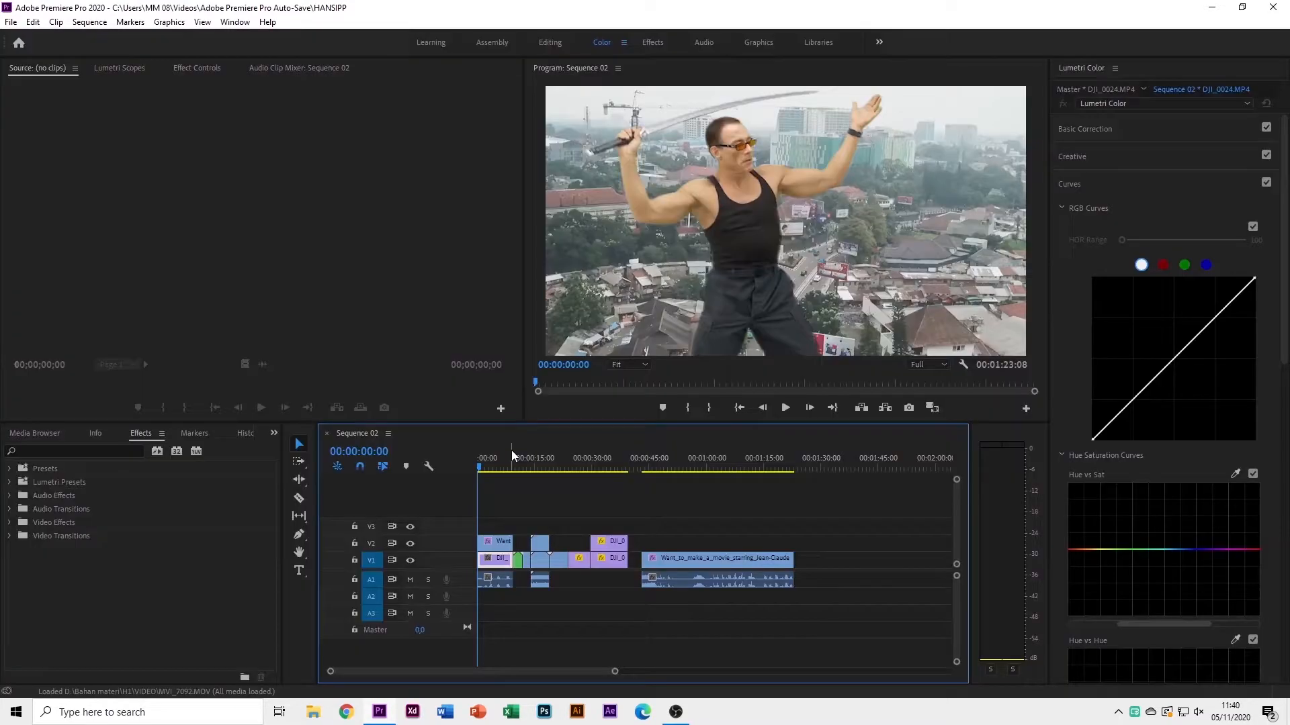
# Show the Project: HANSIPP clips in the lower-left panel, then bring up File Explorer
pyautogui.click(22, 434)
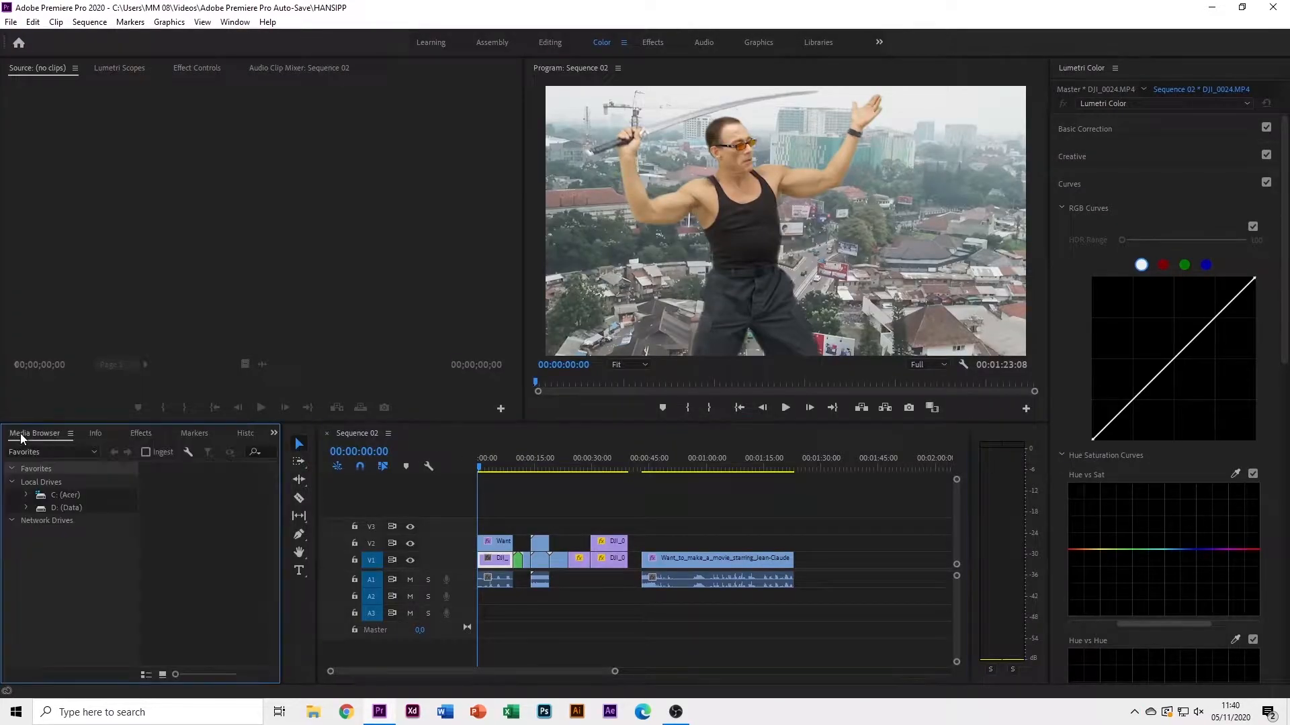
pyautogui.click(274, 433)
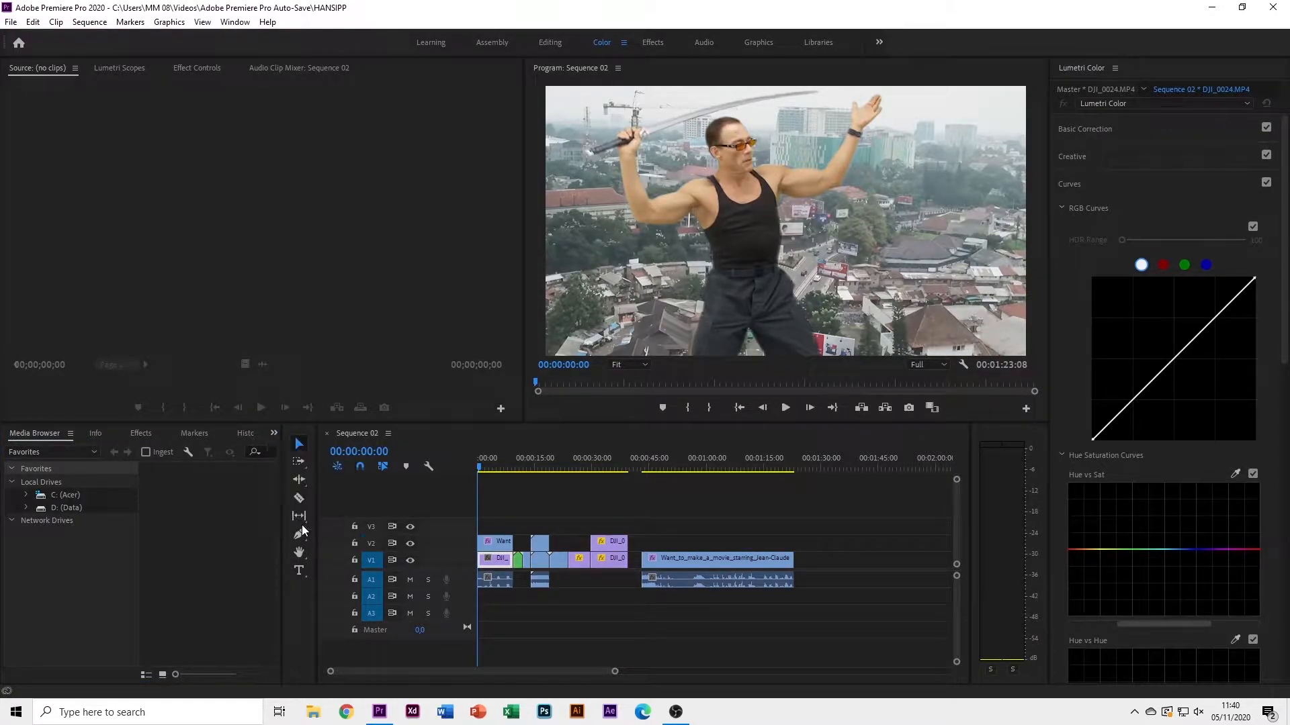
pyautogui.click(301, 524)
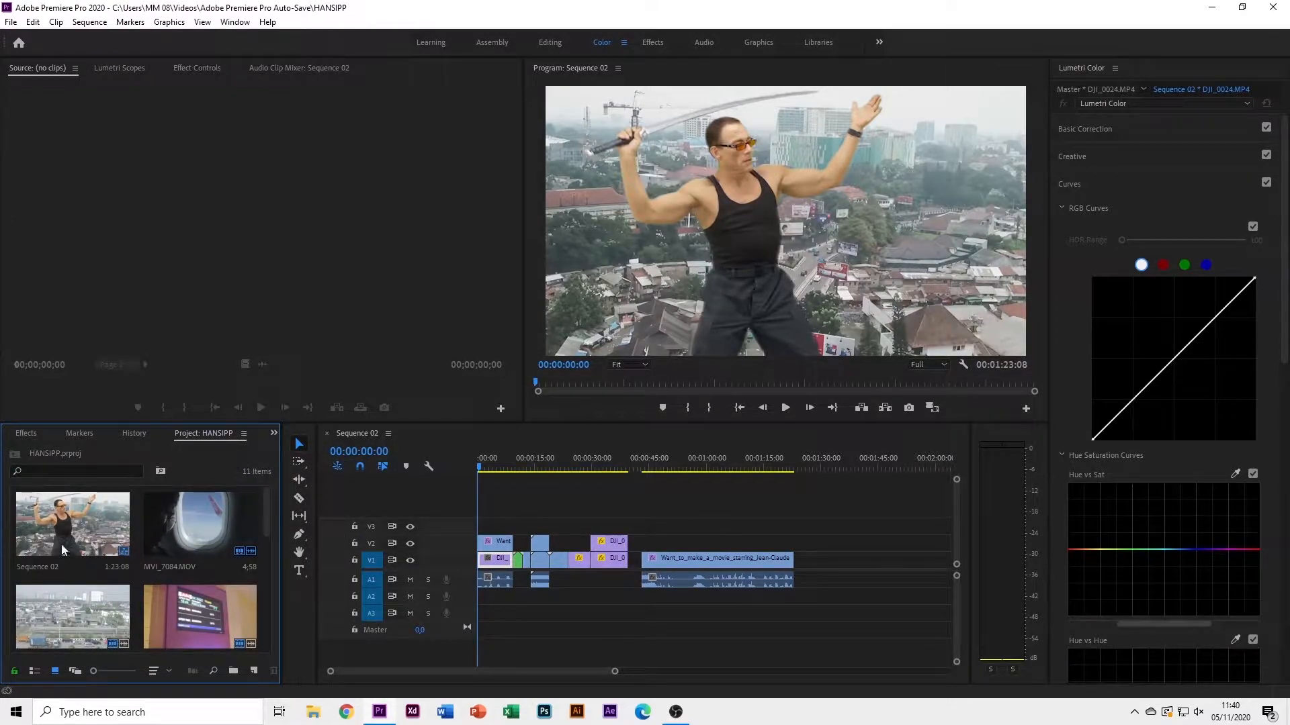
pyautogui.scroll(-5, 154, 531)
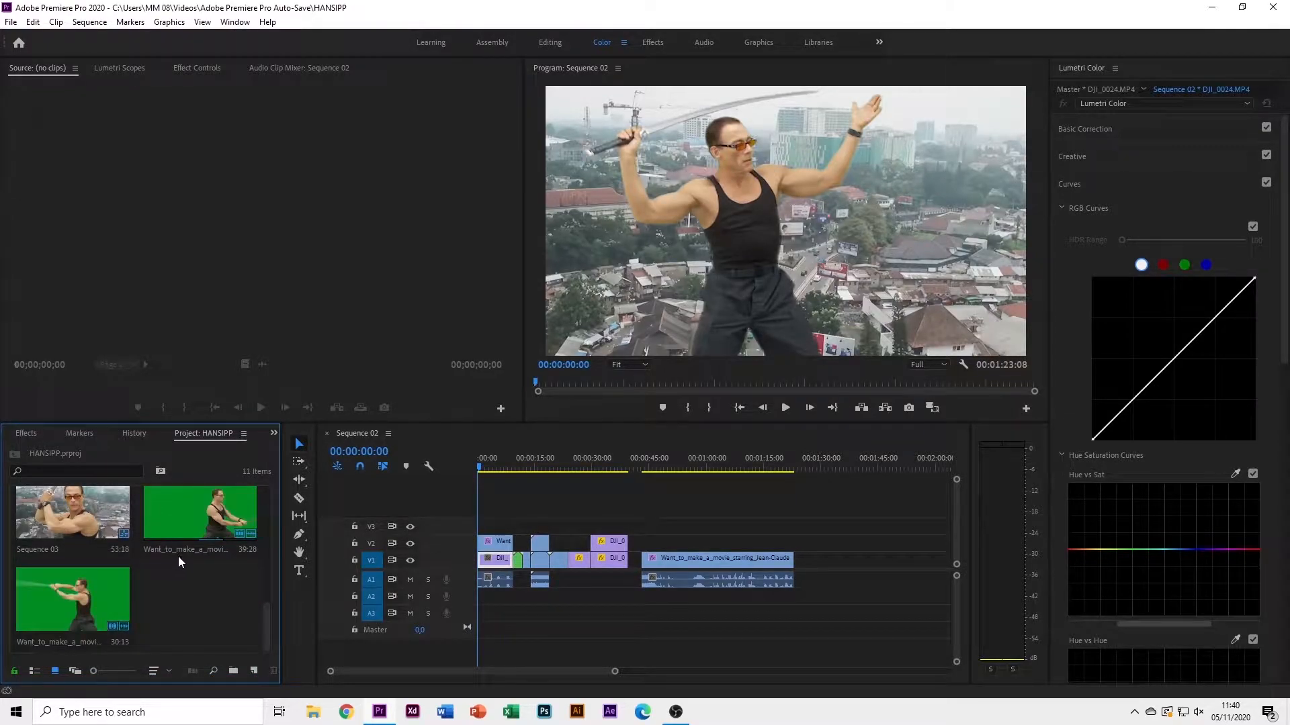
pyautogui.click(314, 716)
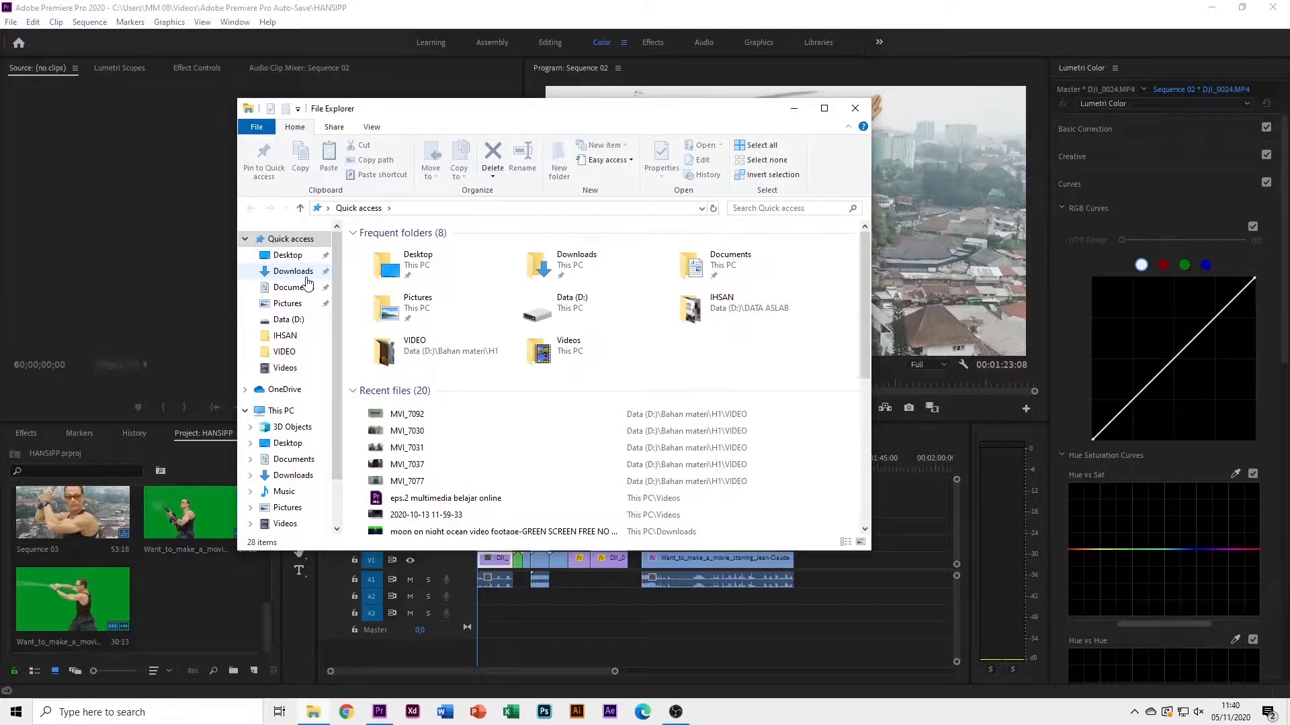
# Drag the green-screen MP4 from Downloads into the HANSIPP Project panel, then minimize Explorer
pyautogui.click(305, 273)
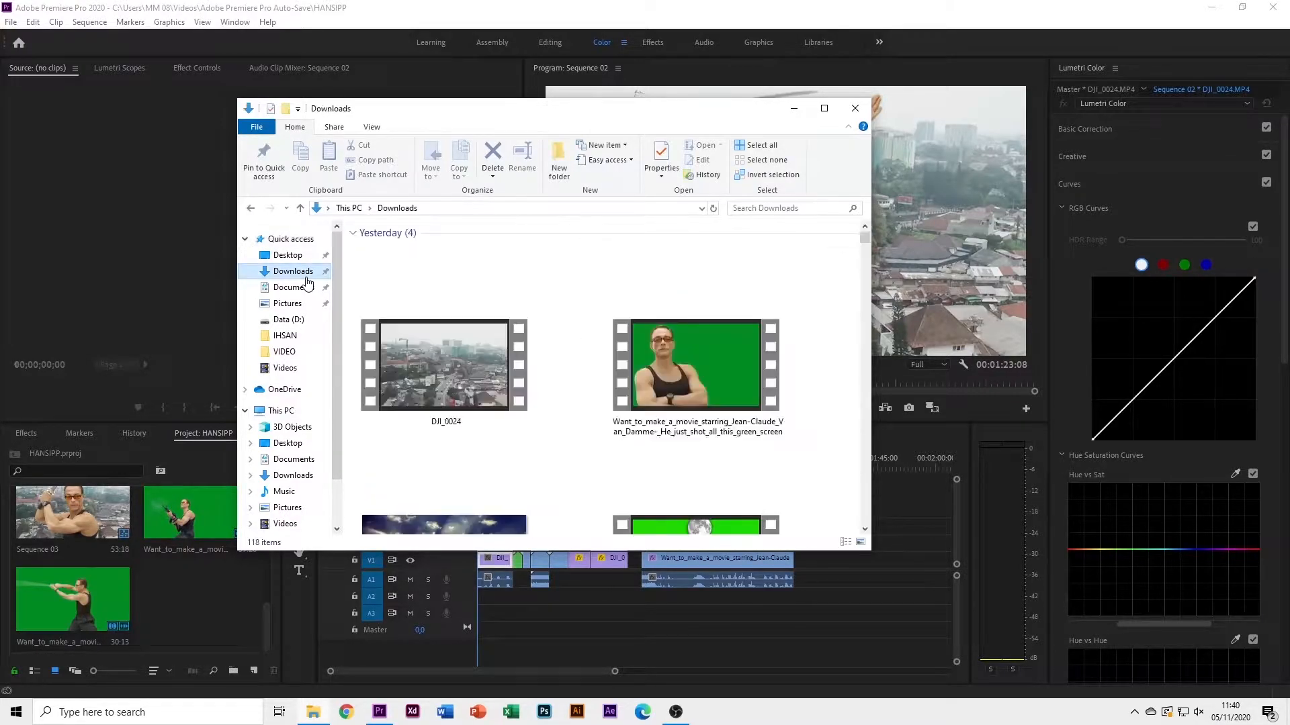
pyautogui.click(673, 354)
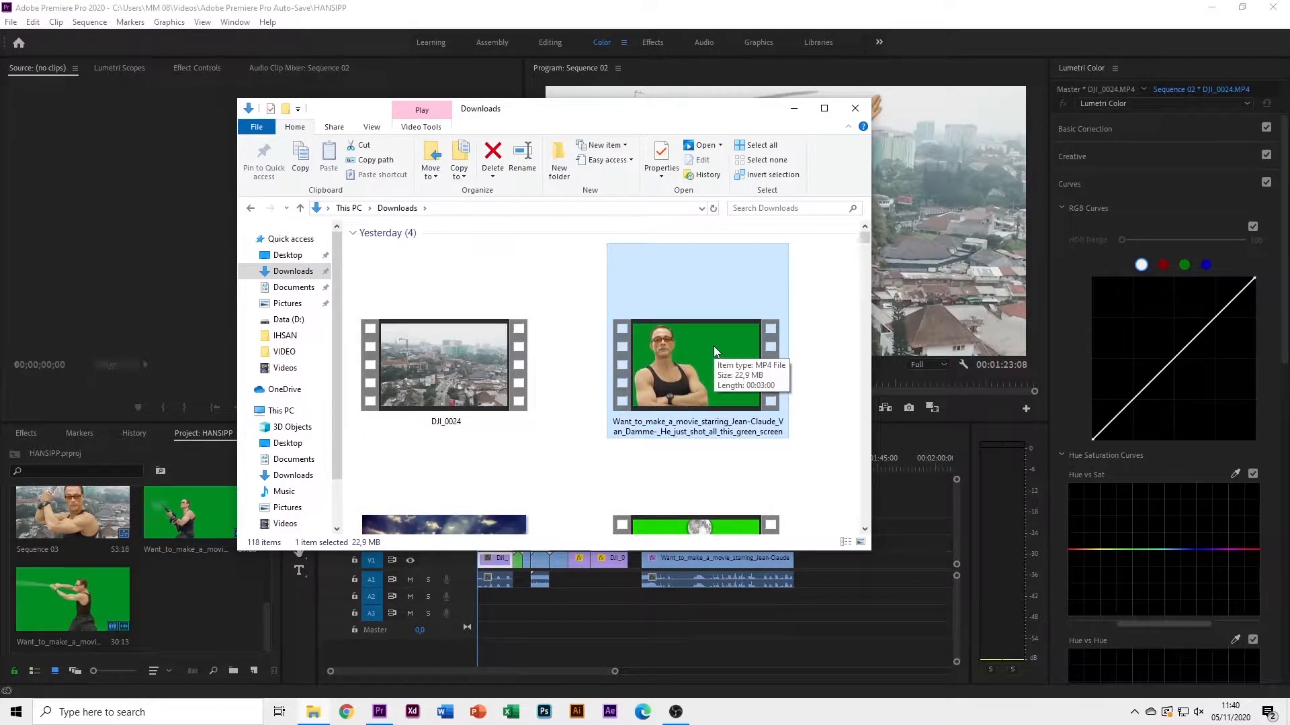
pyautogui.moveTo(725, 344); pyautogui.dragTo(207, 612)
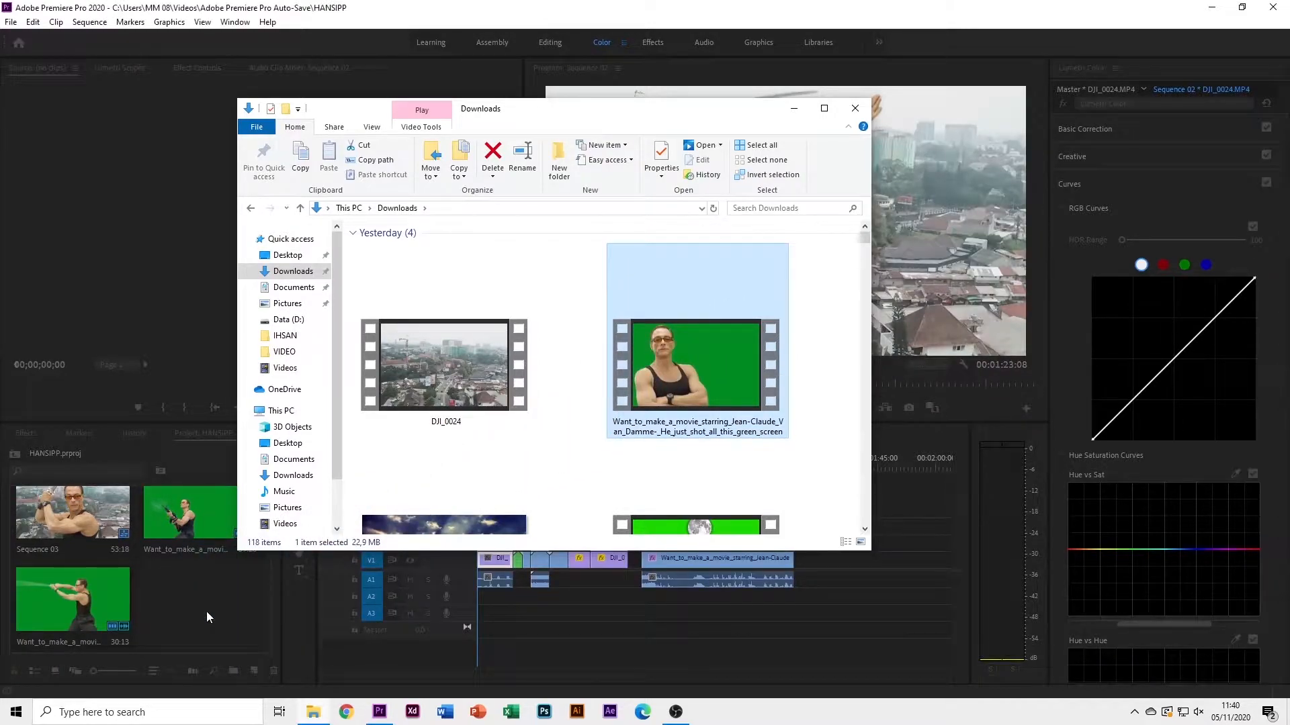
pyautogui.click(794, 108)
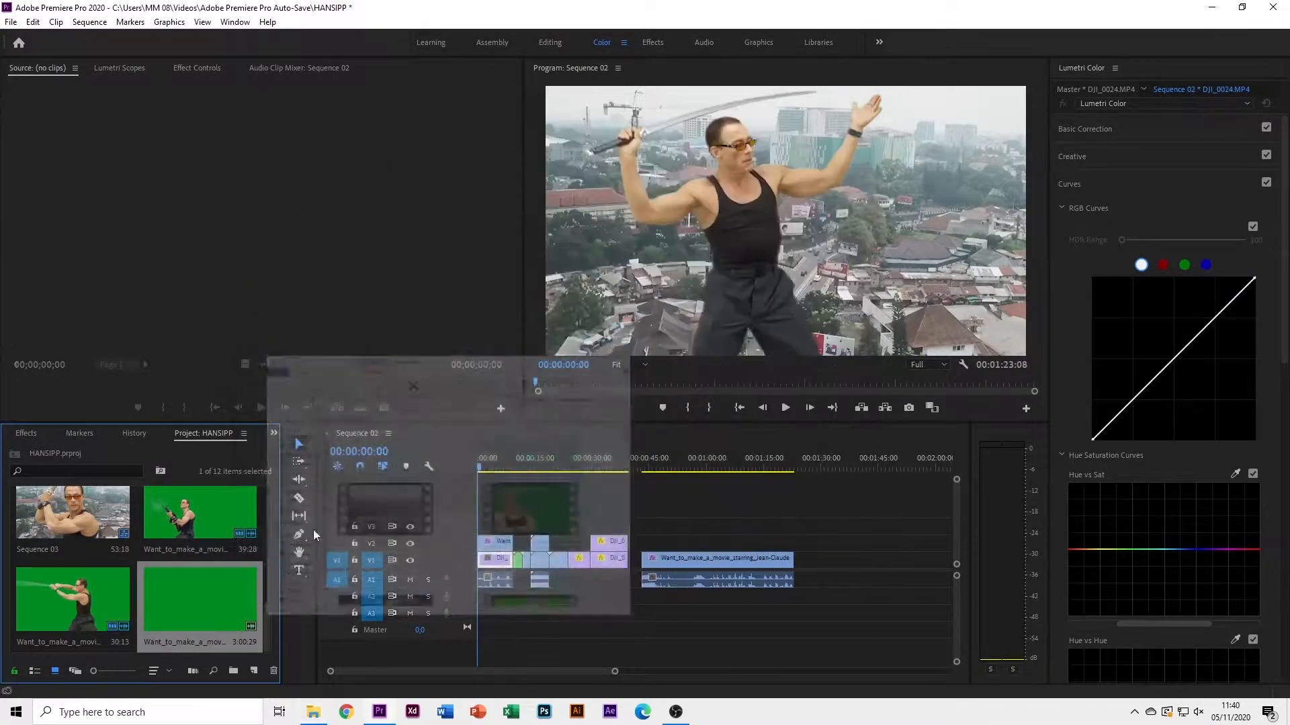
# Load the green-screen clip in the Source monitor and mark In 00:00:17:15, Out 00:00:40:11
pyautogui.doubleClick(186, 599)
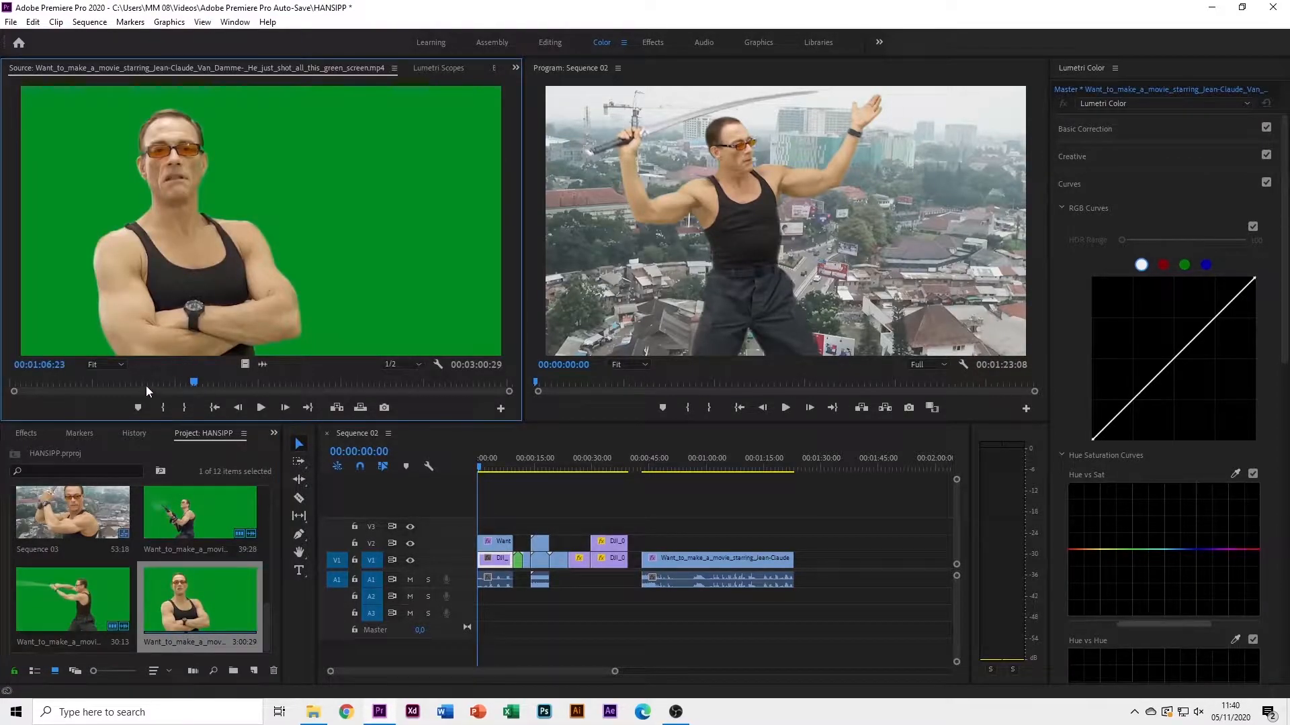
pyautogui.moveTo(192, 383); pyautogui.dragTo(49, 393)
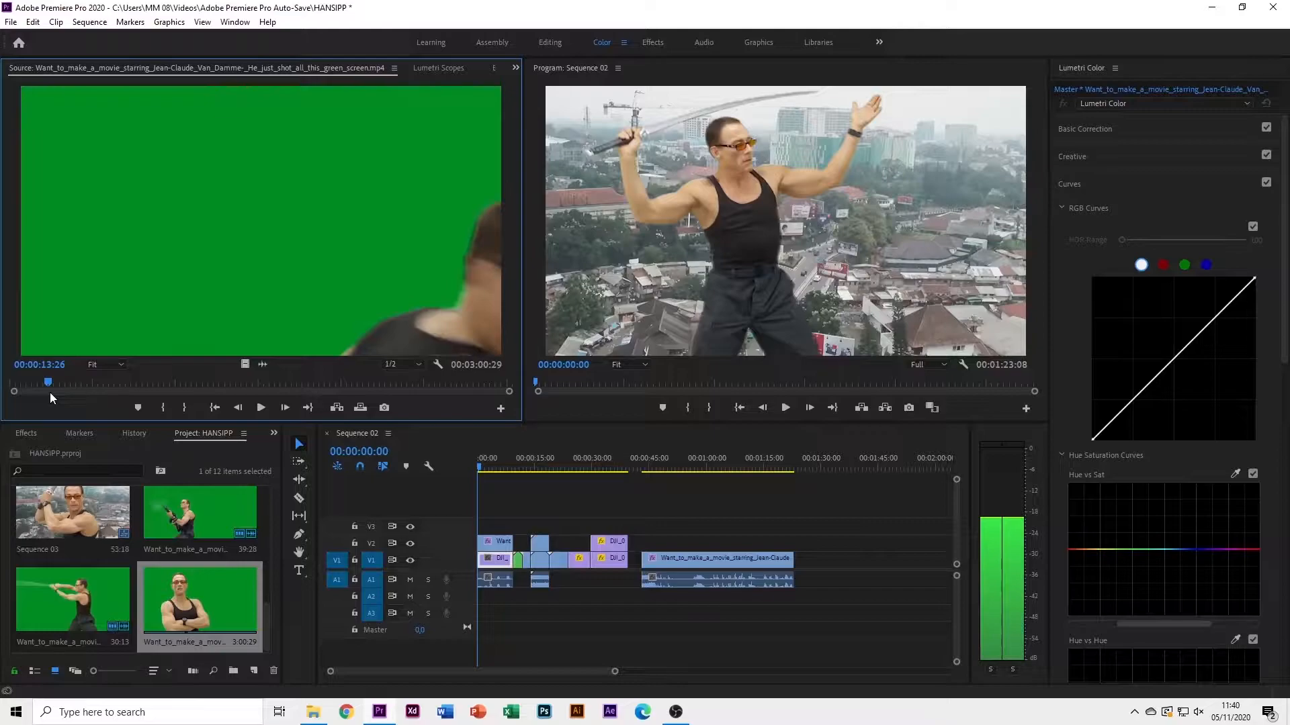
pyautogui.moveTo(55, 390); pyautogui.dragTo(122, 392)
pyautogui.press('i')
pyautogui.press('o')
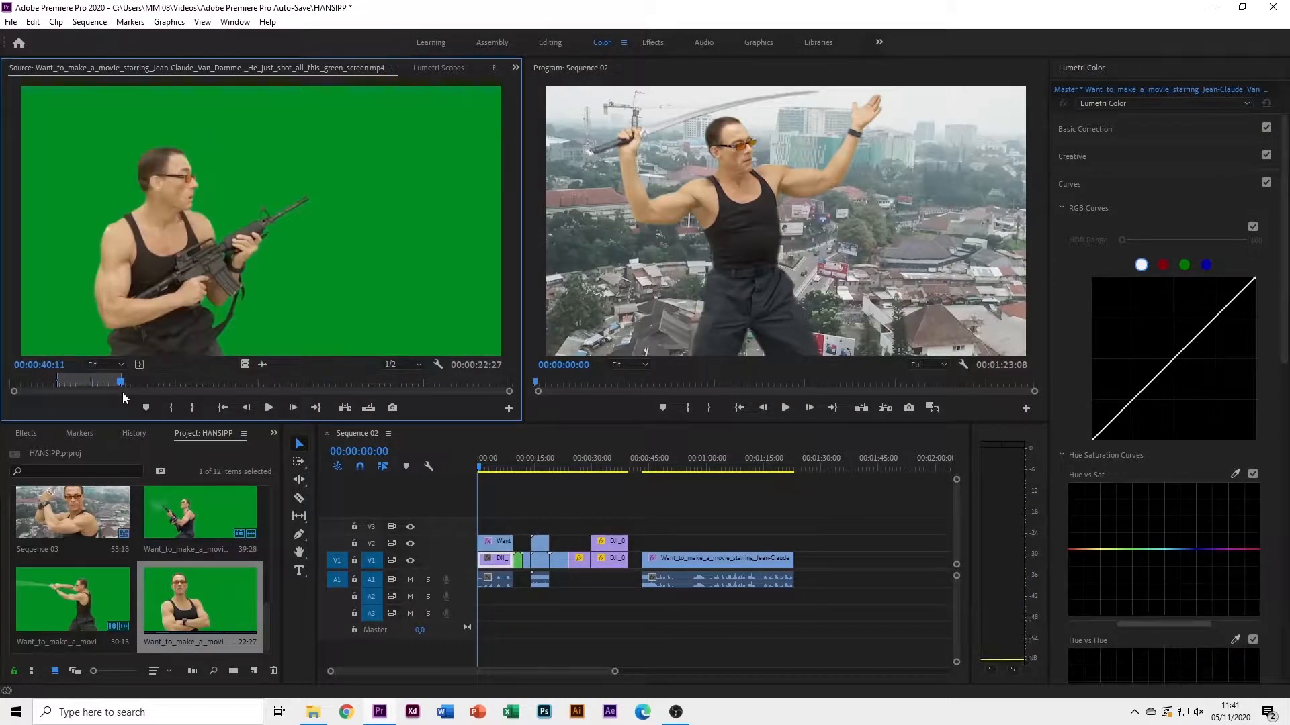
# Place the trimmed clip after the last V1 clip, sliding it to the playhead at 00:01:26:33
pyautogui.moveTo(239, 301); pyautogui.dragTo(827, 558)
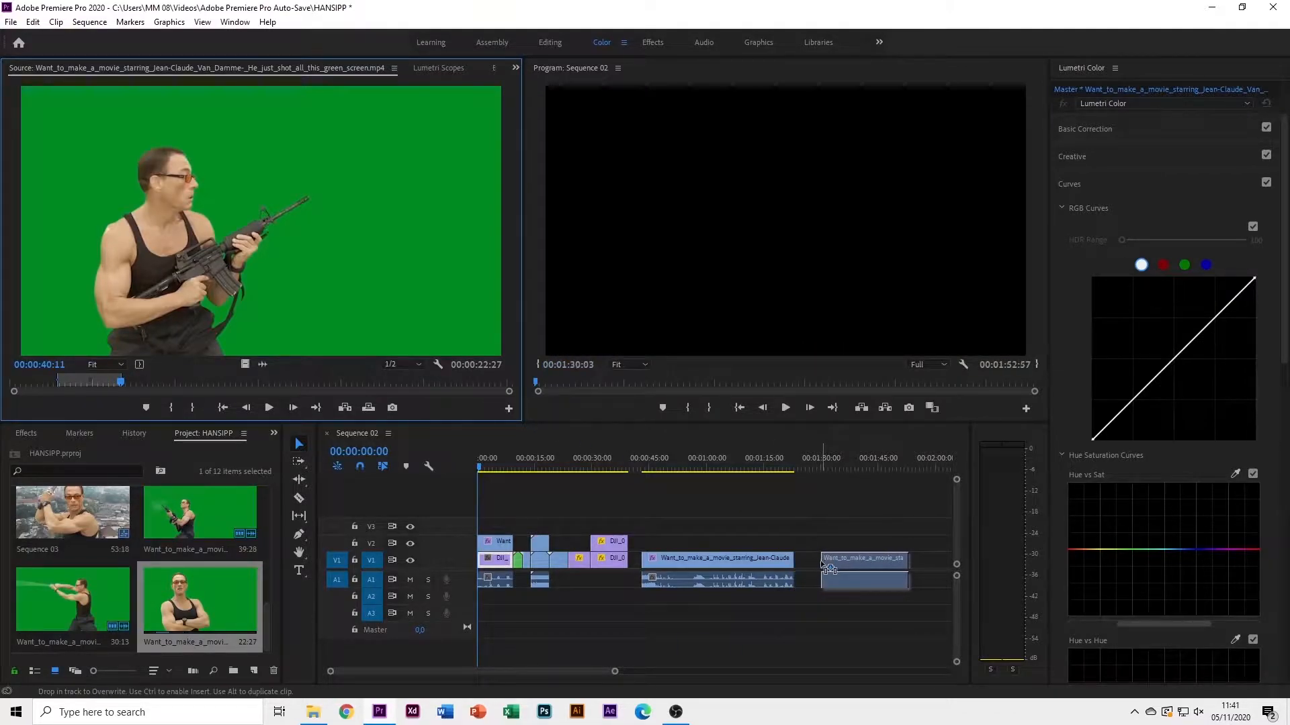
pyautogui.click(651, 525)
pyautogui.moveTo(488, 468); pyautogui.dragTo(809, 493)
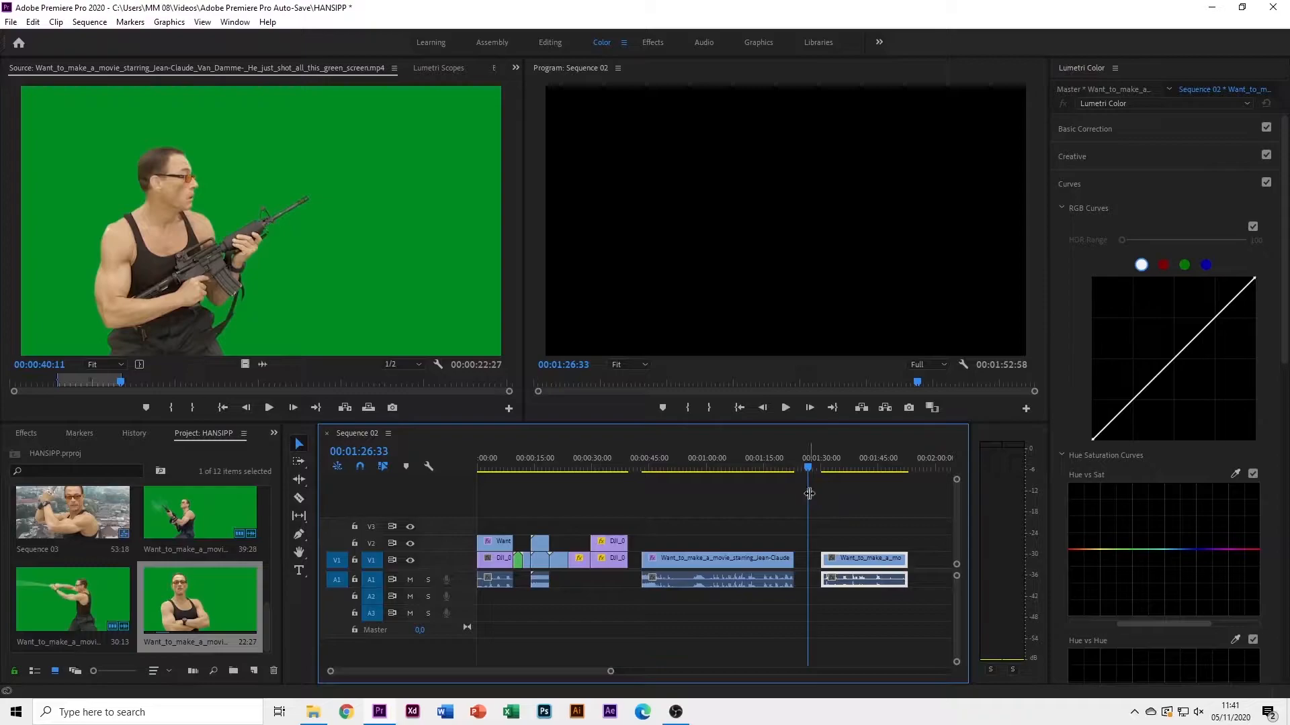
pyautogui.press('i')
pyautogui.scroll(-2, 727, 538)
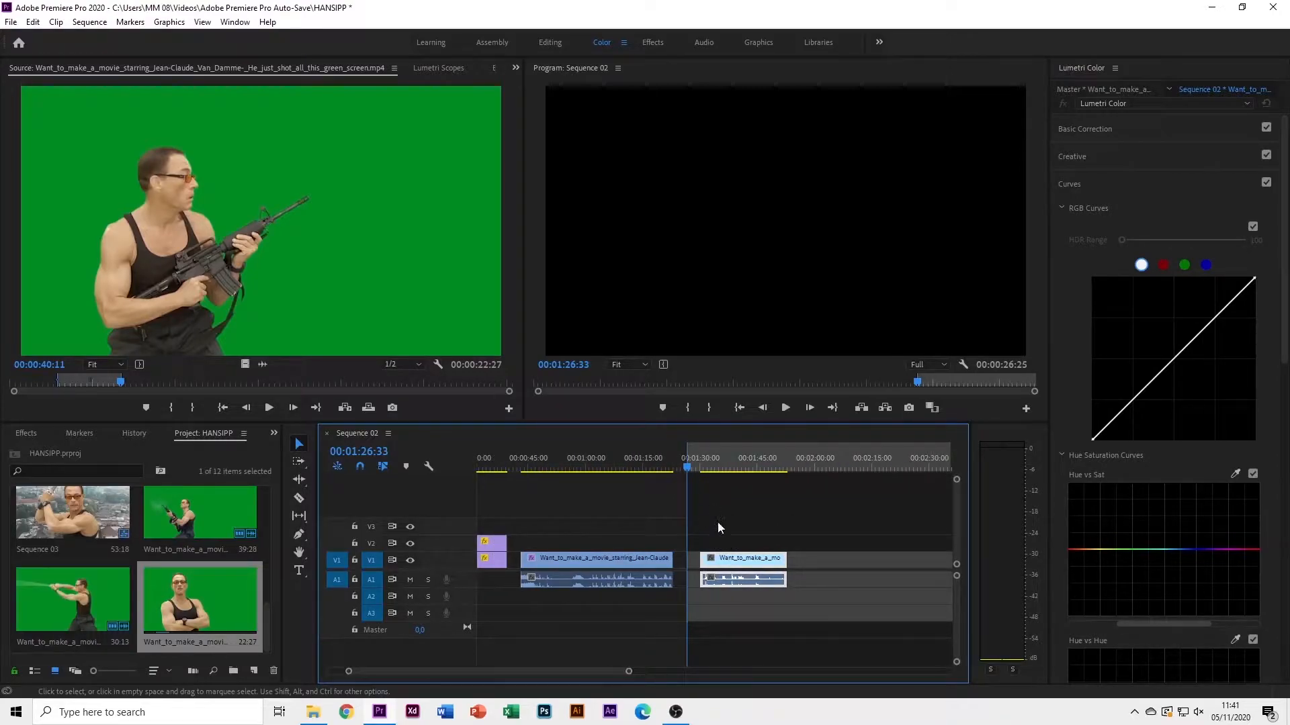
pyautogui.moveTo(736, 558); pyautogui.dragTo(723, 559)
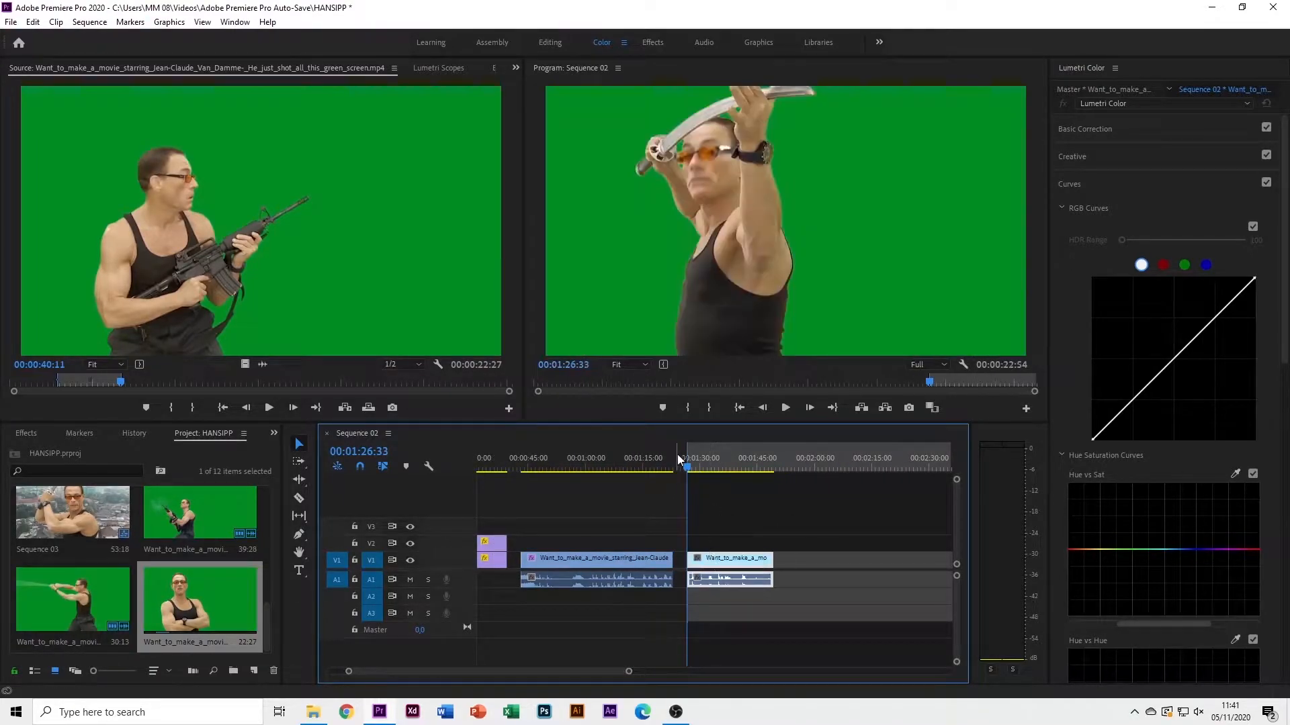
pyautogui.moveTo(688, 466); pyautogui.dragTo(690, 467)
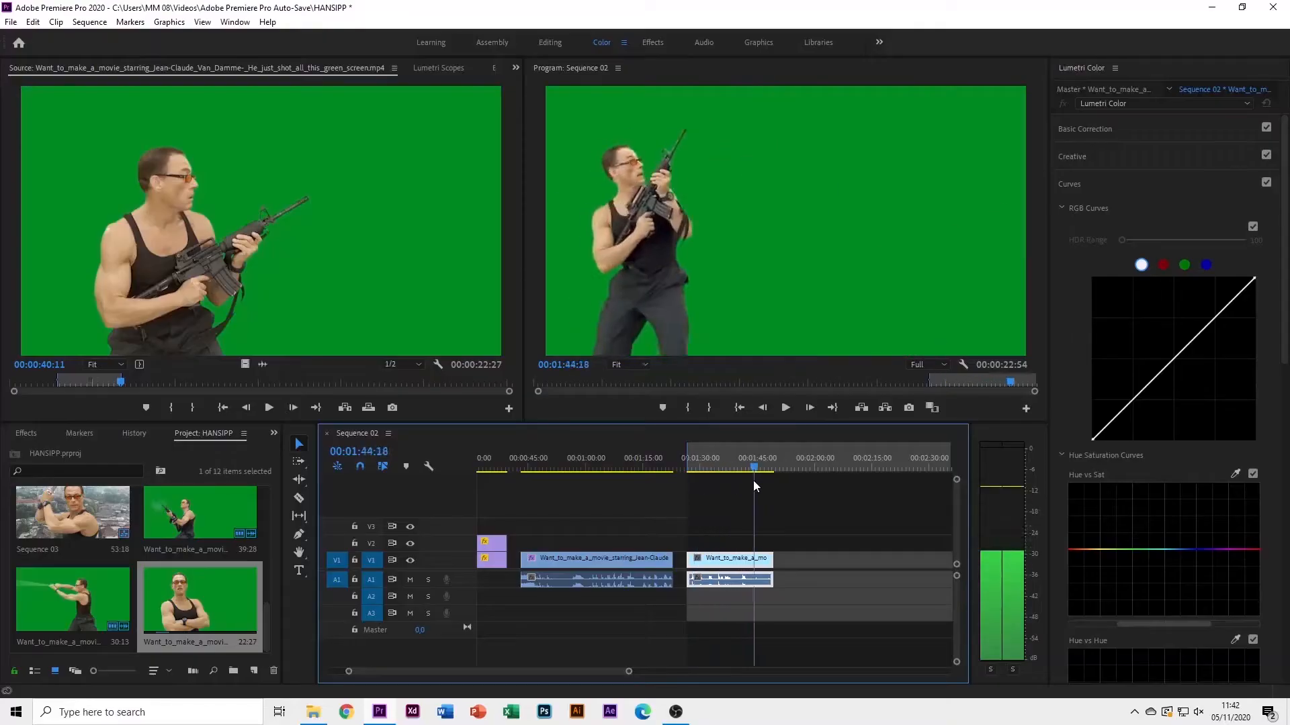
pyautogui.moveTo(752, 481); pyautogui.dragTo(700, 481)
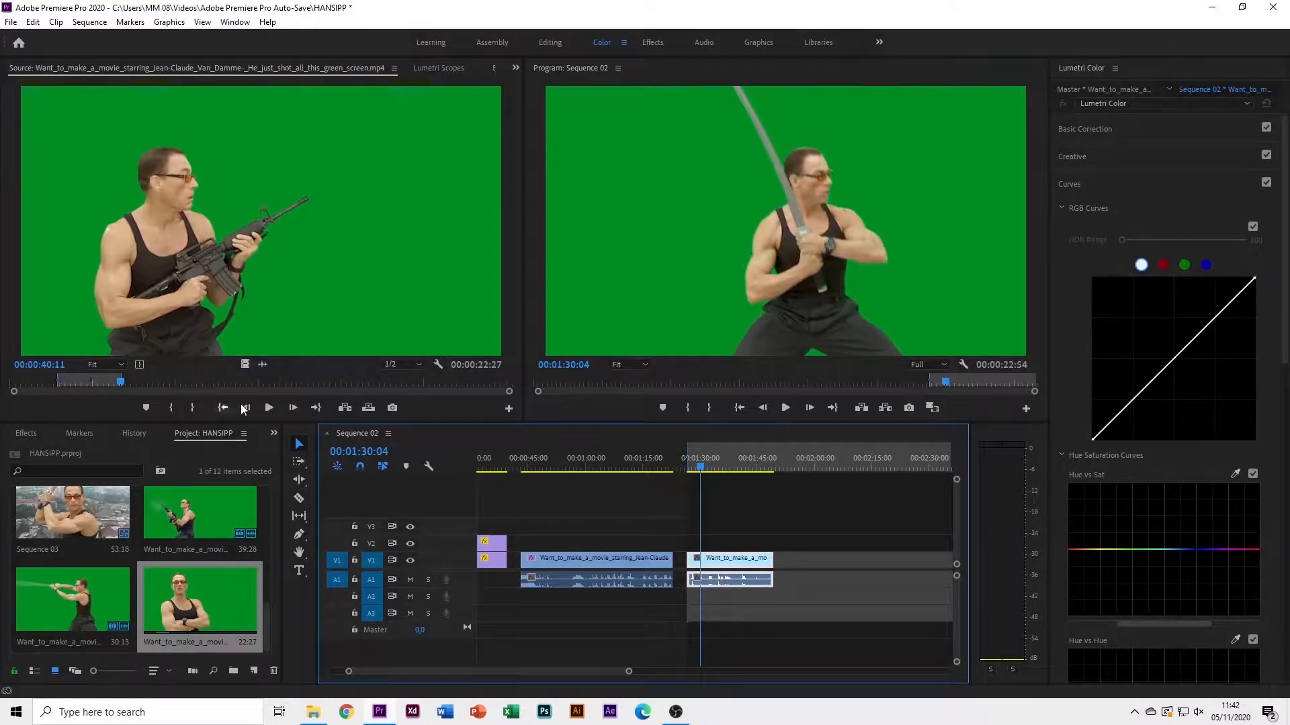
# Search the Effects panel for 'key' to reveal the Keying effects, including Ultra Key
pyautogui.click(20, 434)
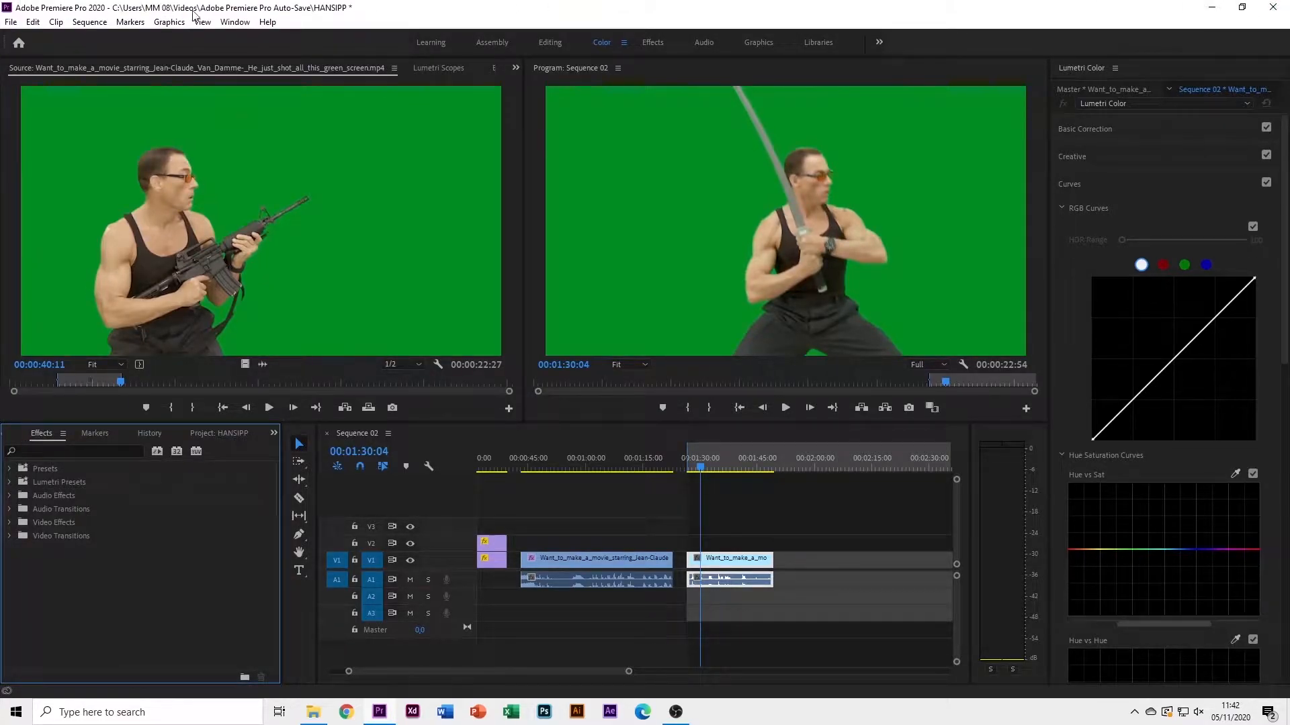
pyautogui.click(236, 25)
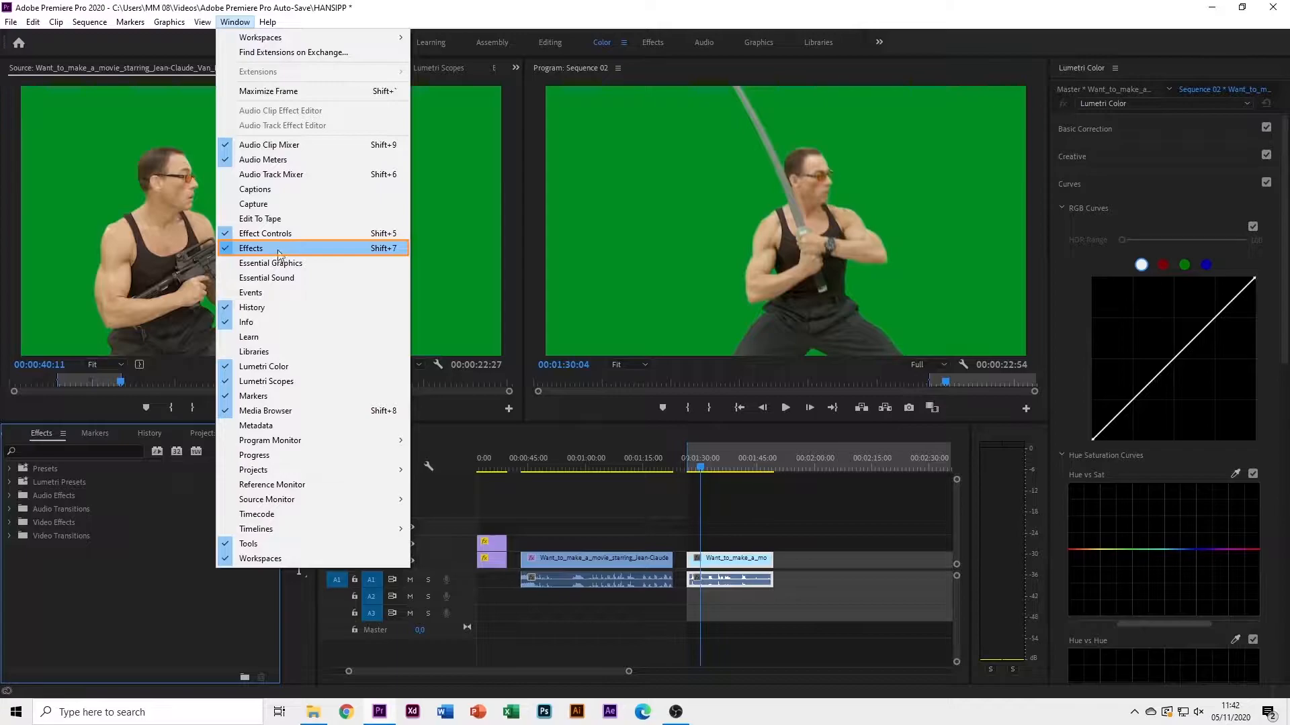
pyautogui.click(151, 572)
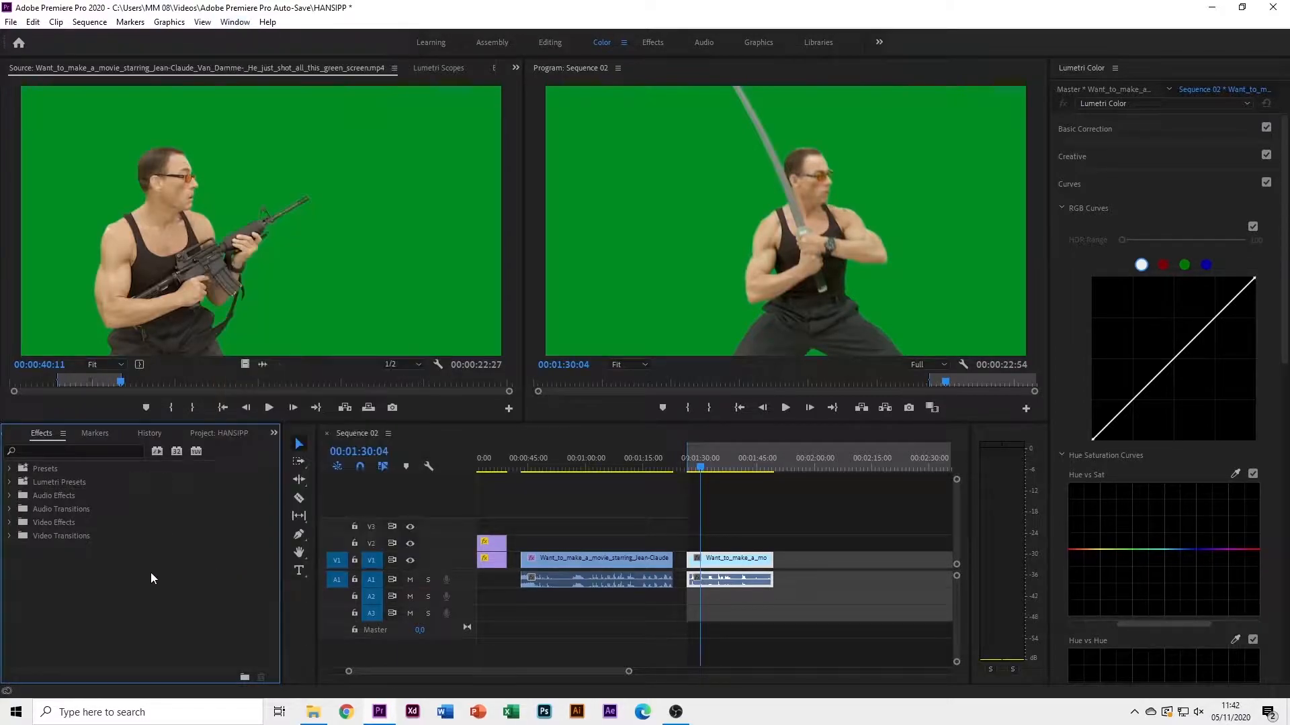
pyautogui.click(83, 451)
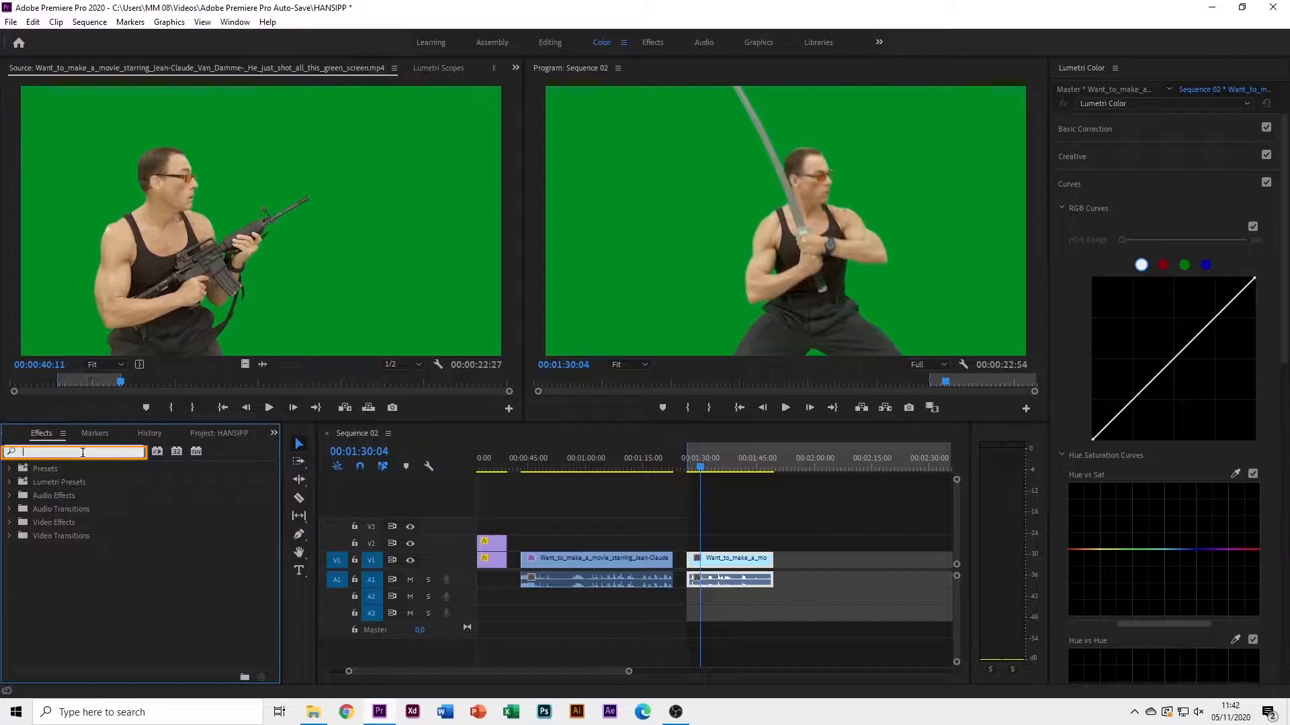
pyautogui.write('key')
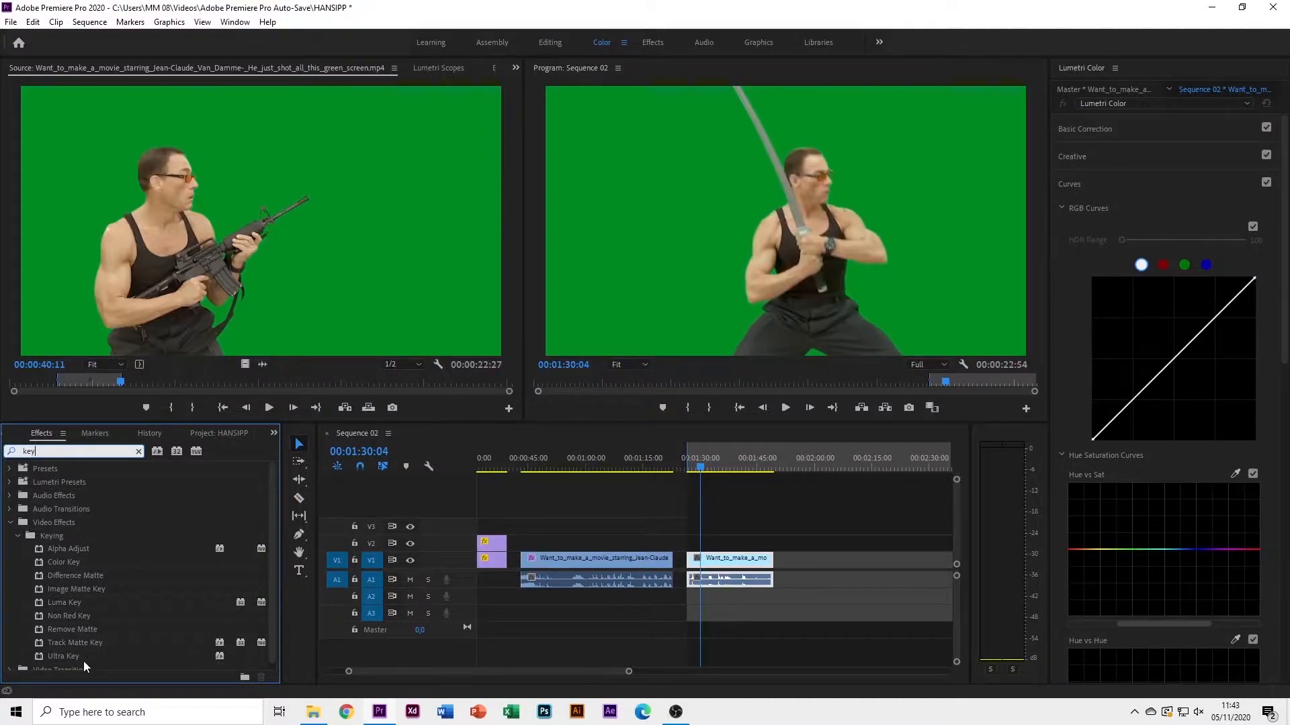
# Apply the Ultra Key effect to the second green-screen clip on V1
pyautogui.click(50, 657)
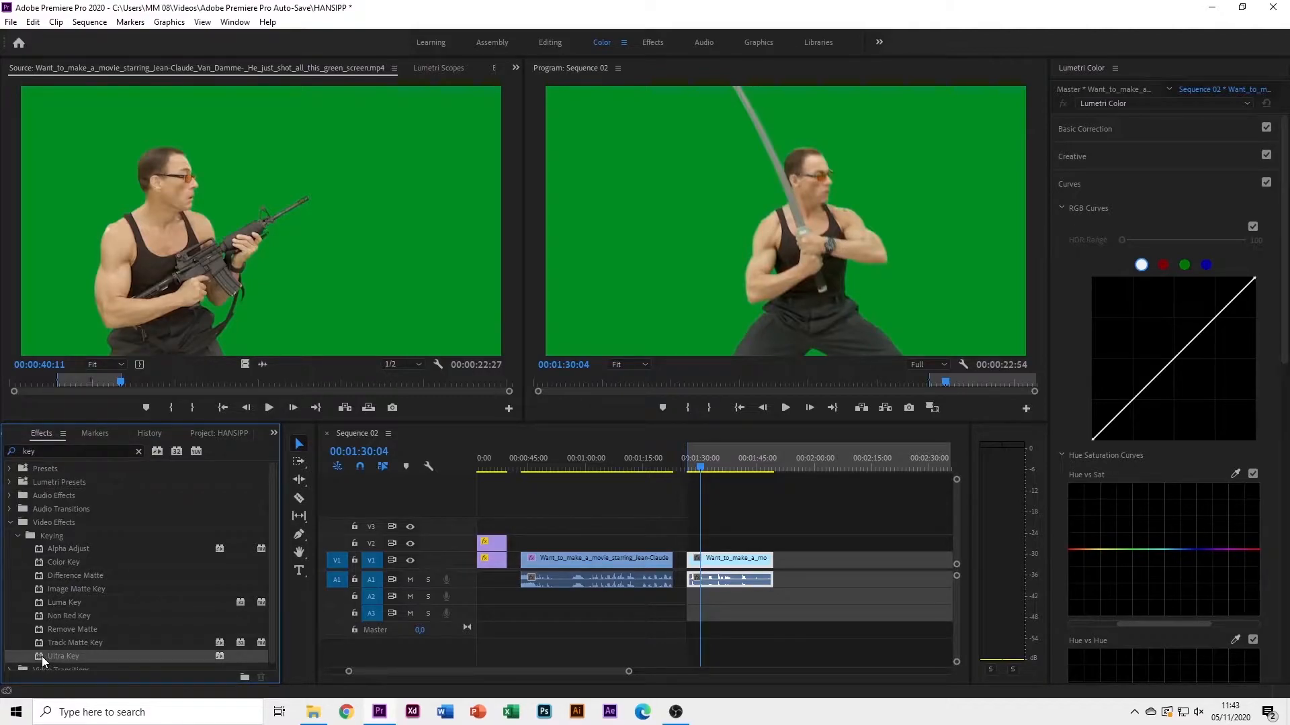
pyautogui.moveTo(41, 656); pyautogui.dragTo(748, 558)
pyautogui.click(717, 559)
pyautogui.moveTo(730, 567); pyautogui.dragTo(732, 566)
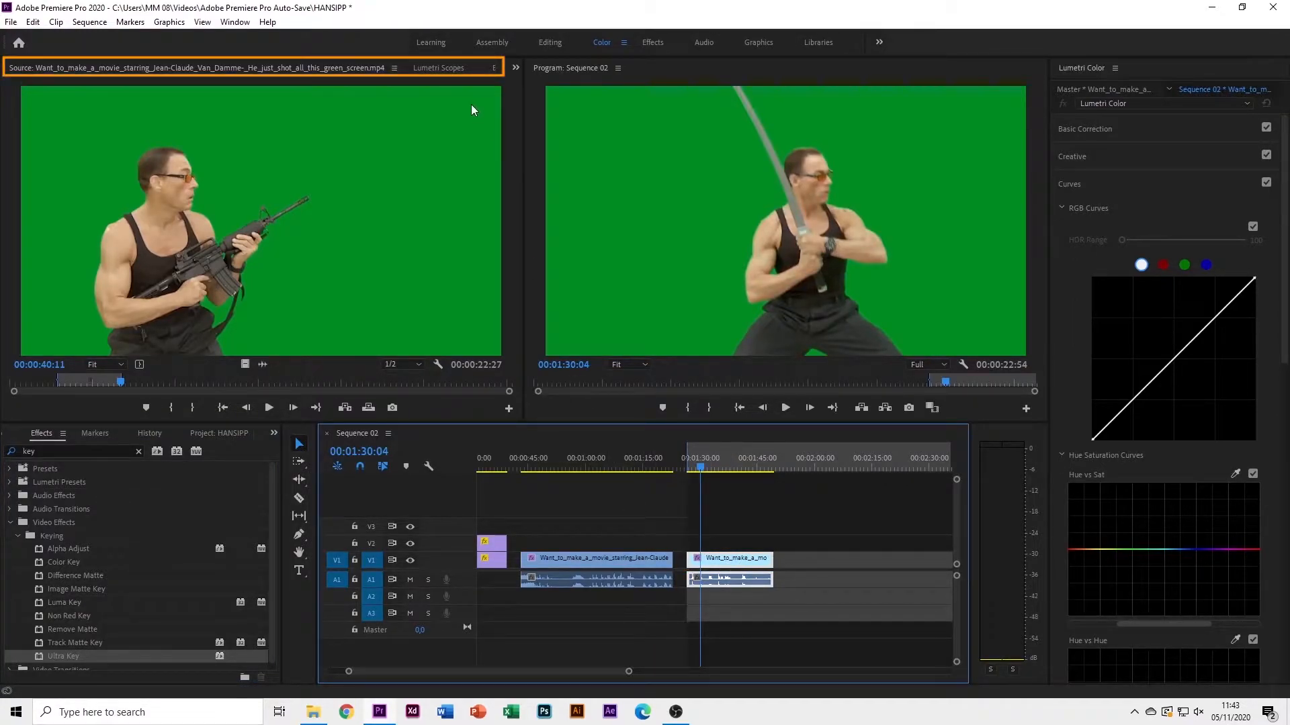
# Bring up the Effect Controls panel to view the clip's Ultra Key settings
pyautogui.click(425, 70)
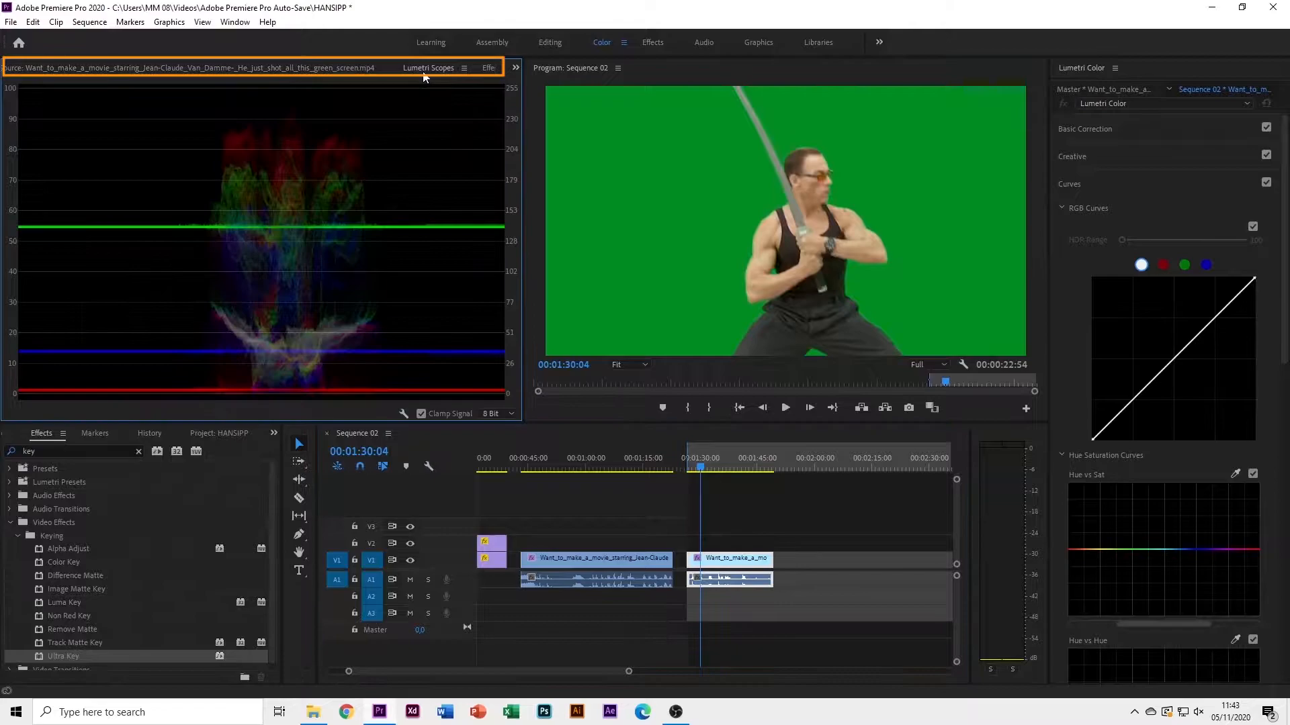
pyautogui.click(485, 69)
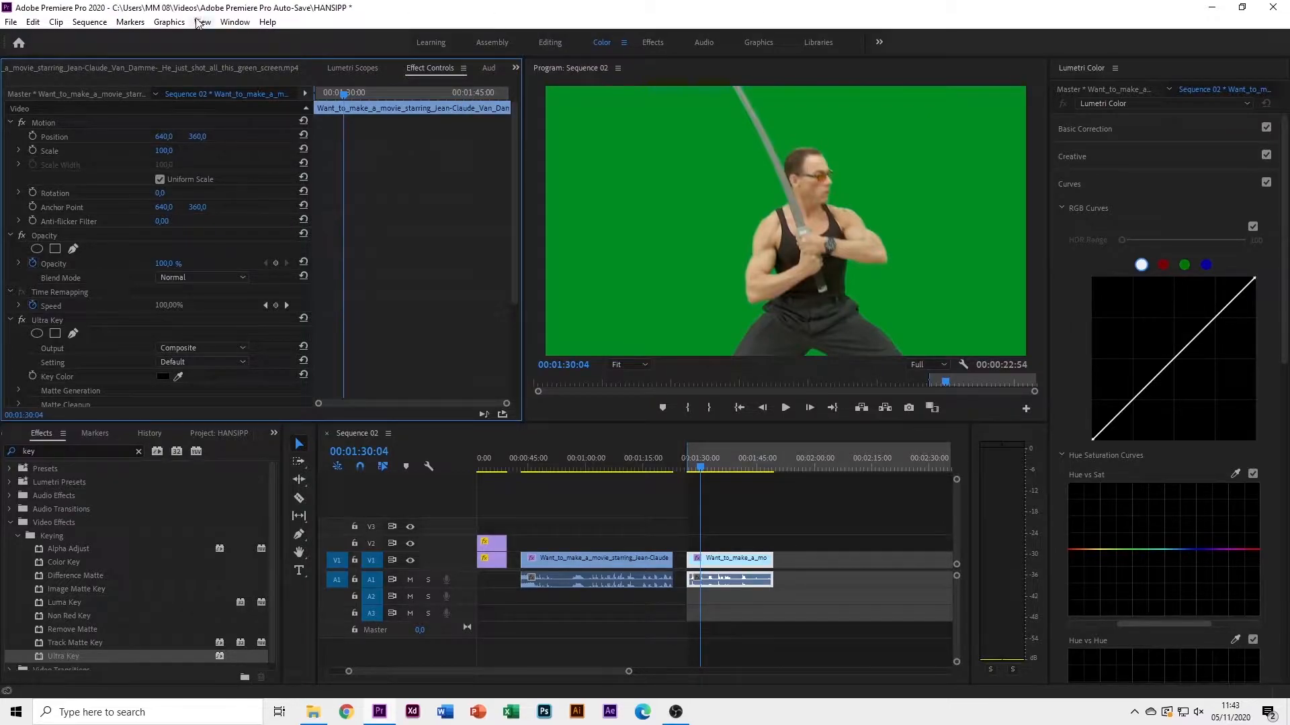
pyautogui.click(235, 22)
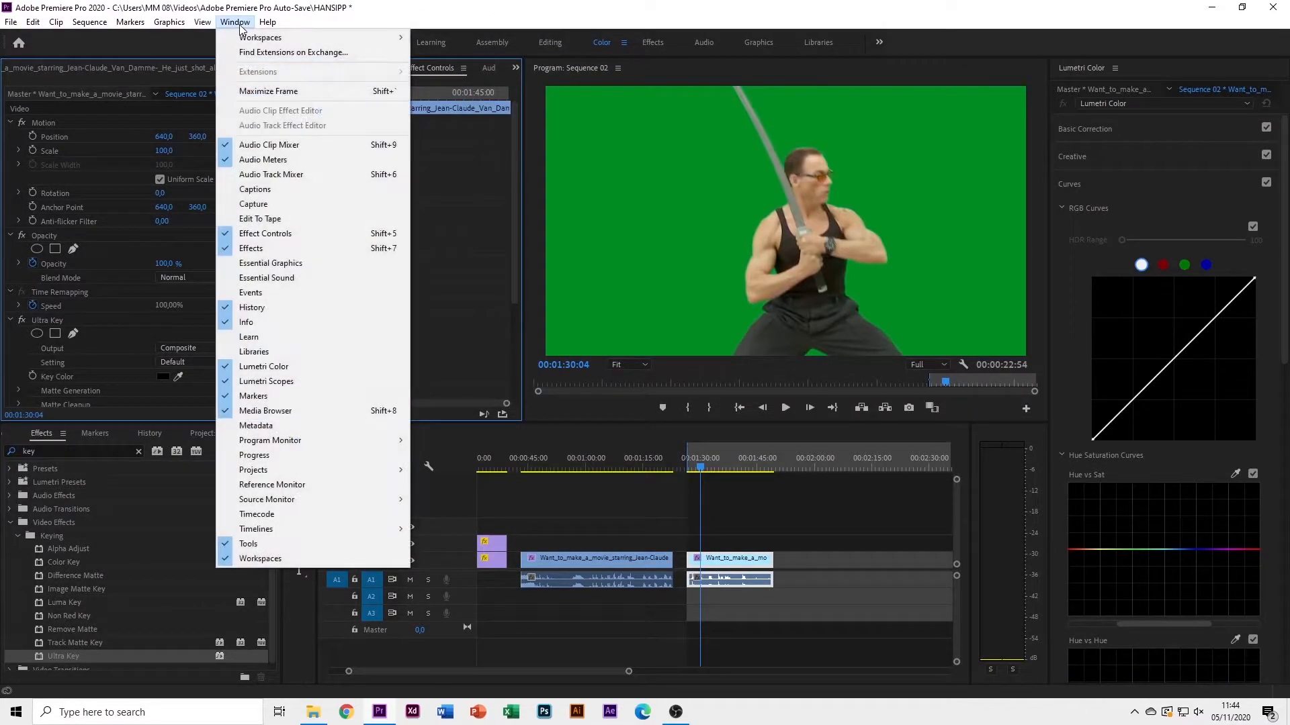
# Select the green-screen clip and focus its Ultra Key settings in Effect Controls
pyautogui.click(292, 239)
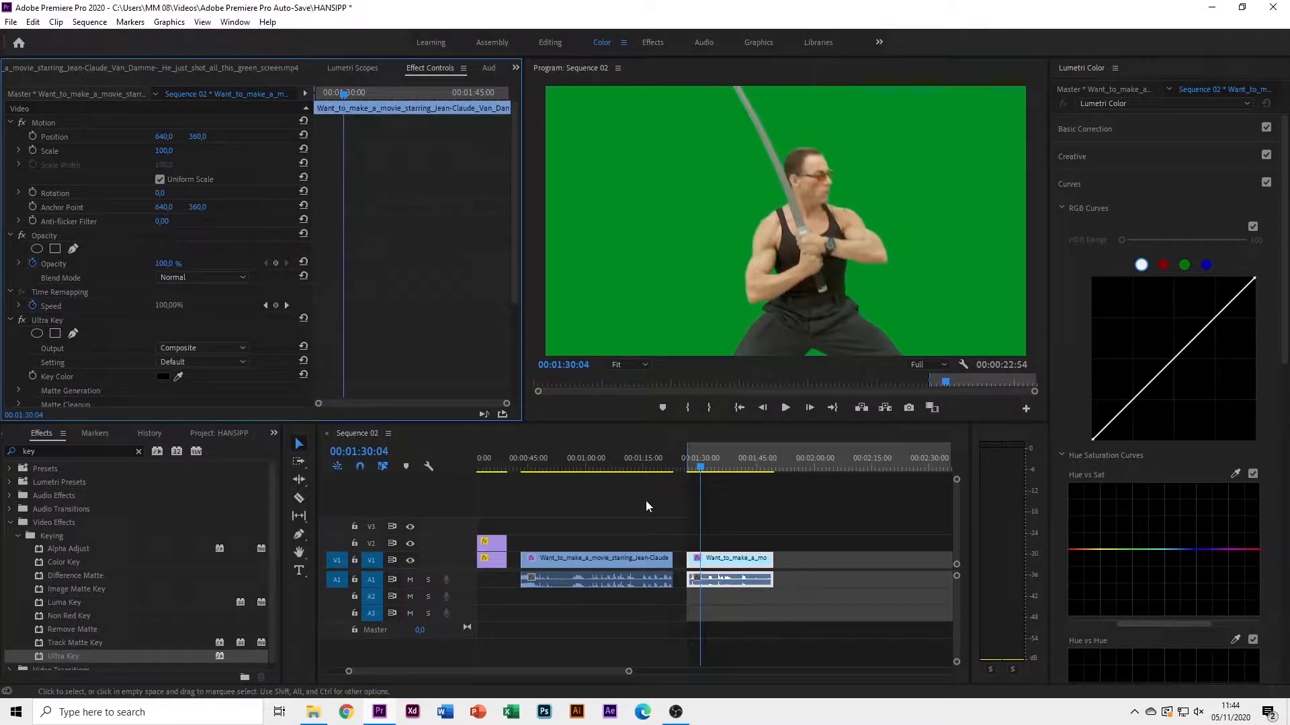
pyautogui.click(680, 518)
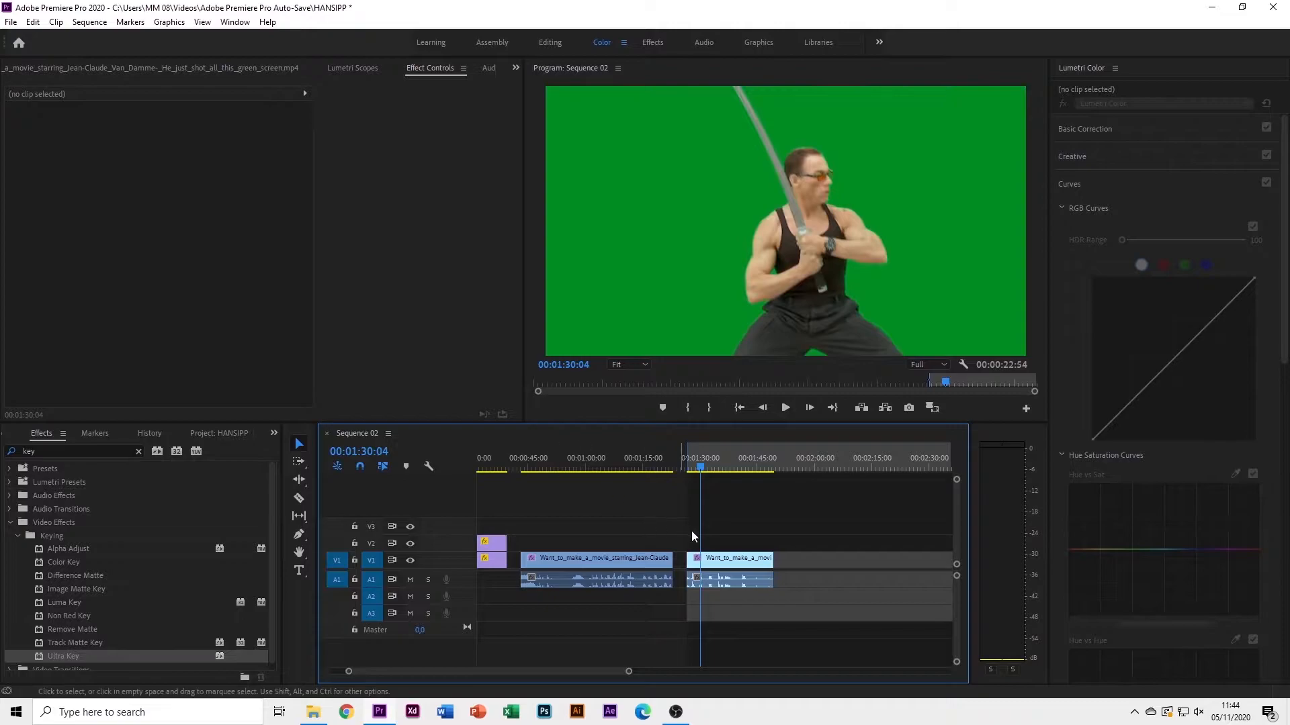
pyautogui.click(738, 562)
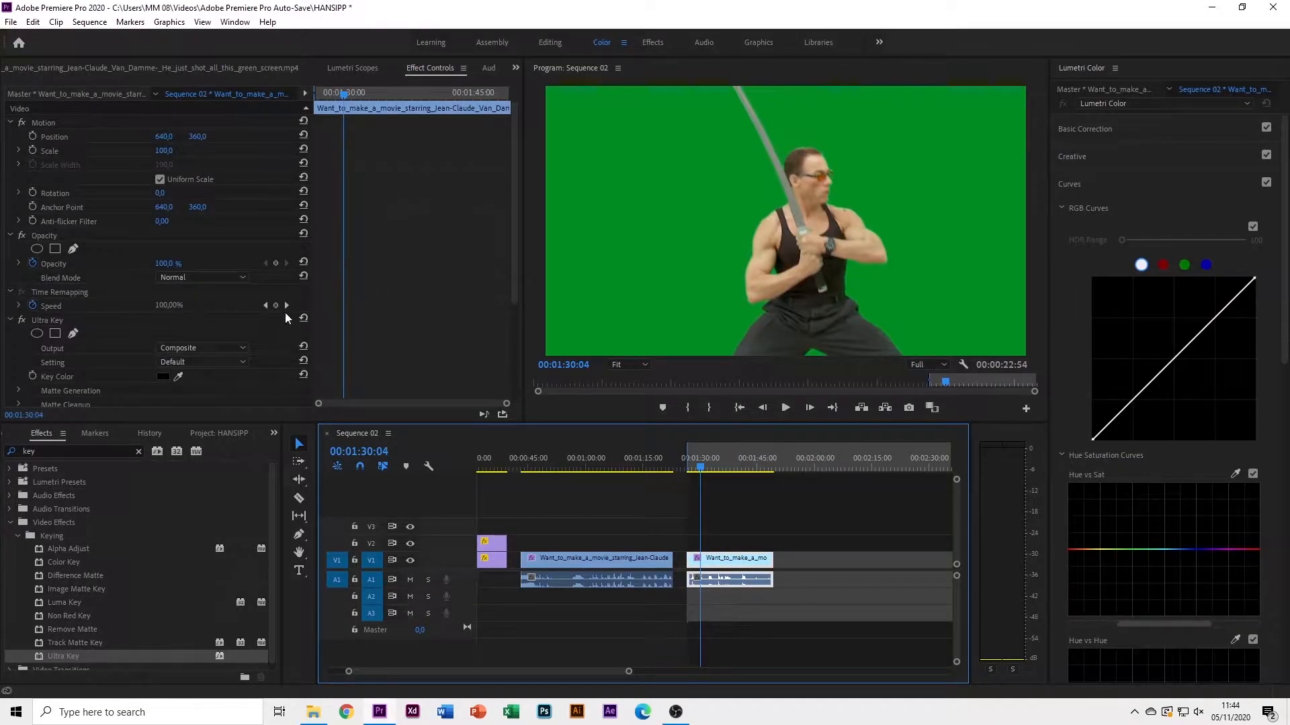
pyautogui.scroll(-5, 352, 264)
pyautogui.scroll(-1, 354, 268)
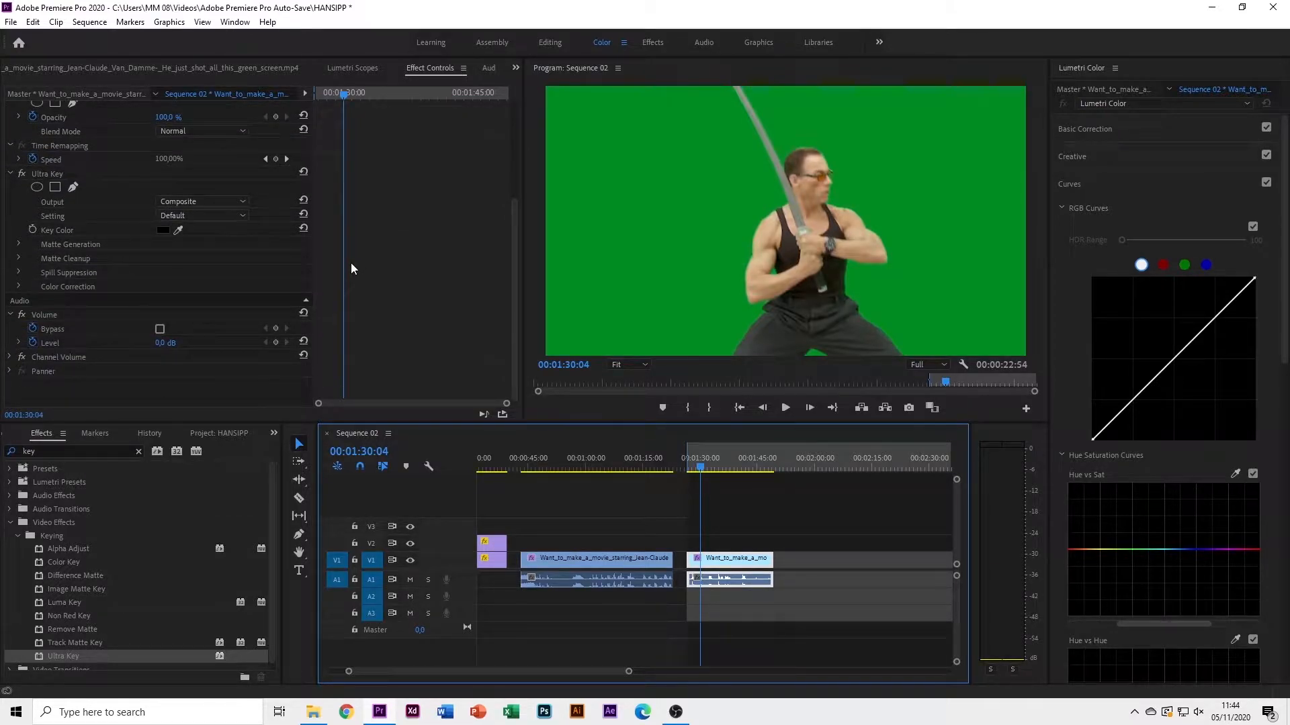
pyautogui.scroll(4, 369, 251)
pyautogui.click(54, 268)
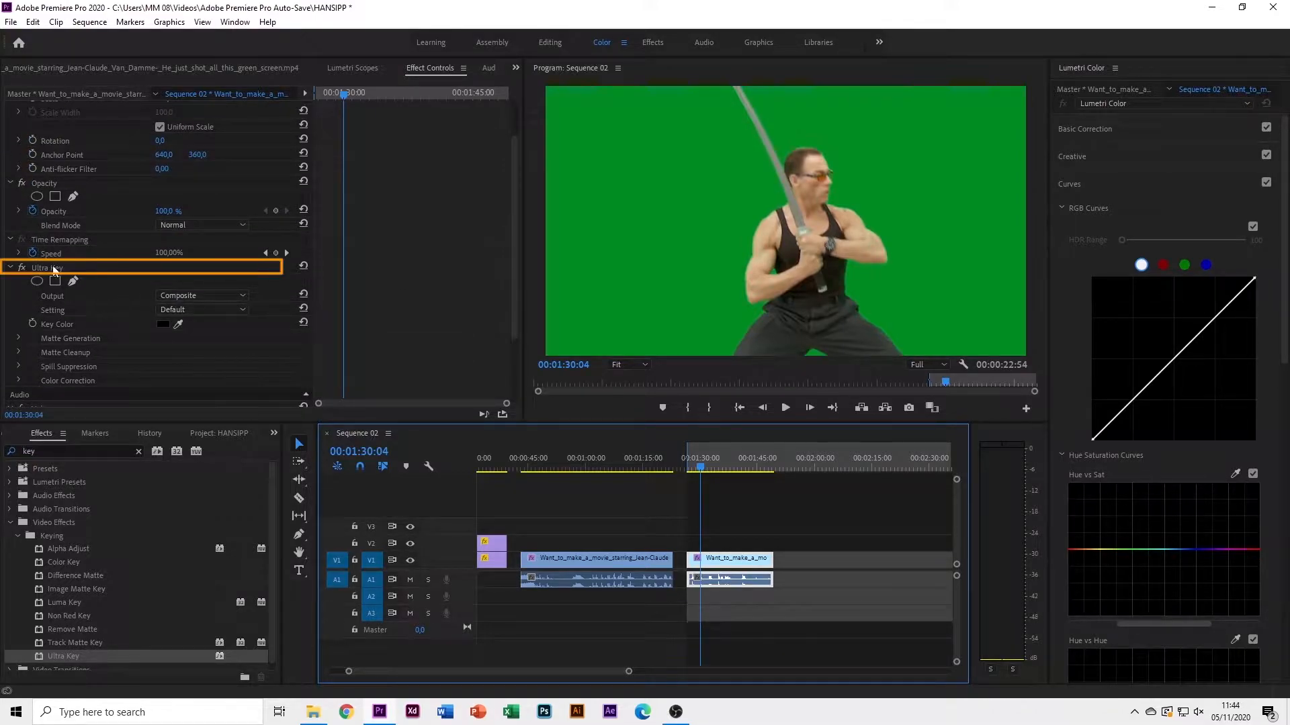
# Sample the green backdrop with the Key Color eyedropper to key it out to black
pyautogui.click(180, 328)
pyautogui.click(658, 187)
pyautogui.click(627, 211)
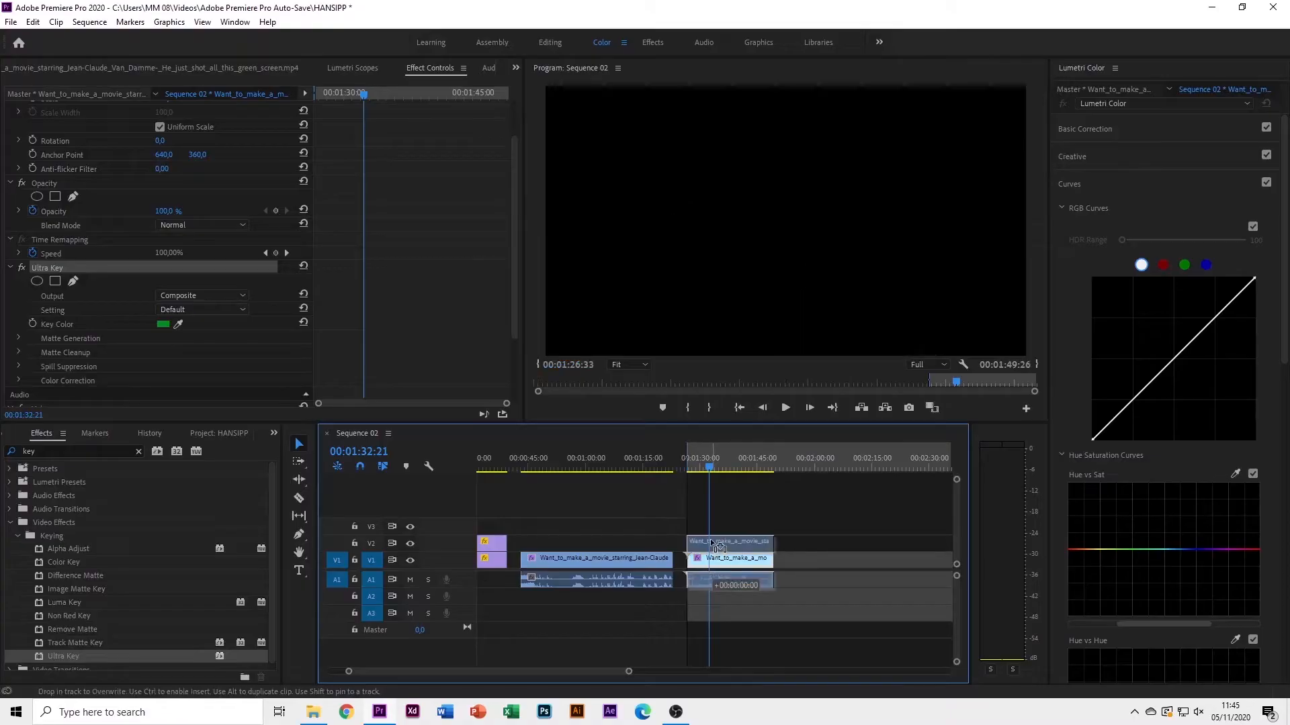
# Move the keyed swordsman clip from V1 up to V2, then show the project's clips
pyautogui.moveTo(717, 546)
pyautogui.mouseDown()
pyautogui.moveTo(711, 562)
pyautogui.moveTo(713, 543)
pyautogui.mouseUp()
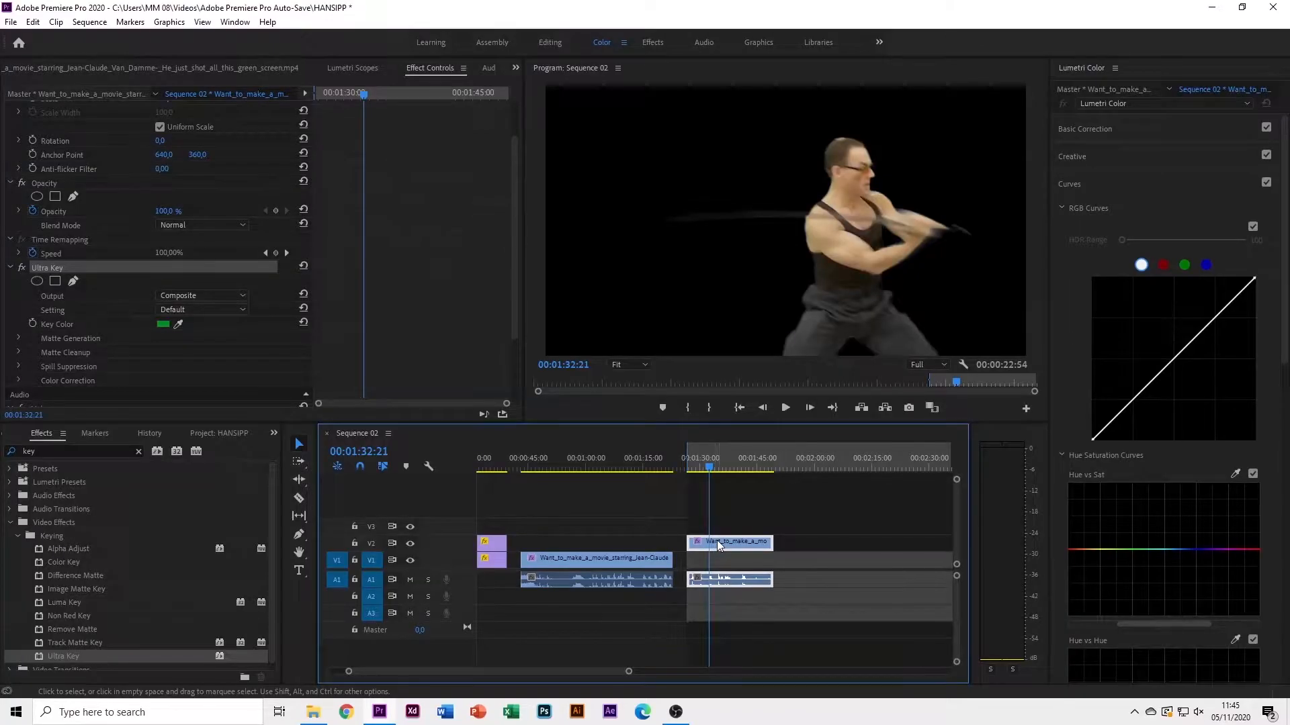
pyautogui.moveTo(718, 545)
pyautogui.mouseDown()
pyautogui.moveTo(721, 530)
pyautogui.moveTo(722, 542)
pyautogui.mouseUp()
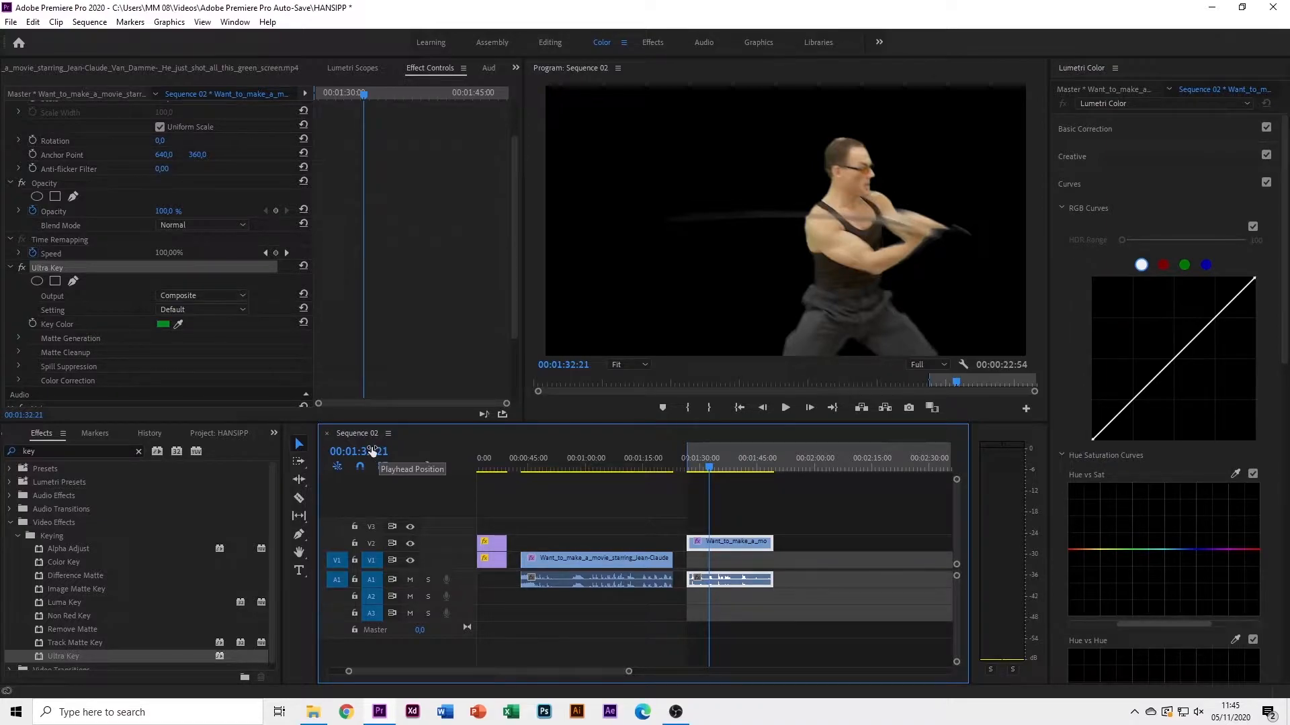
pyautogui.click(223, 435)
pyautogui.scroll(5, 218, 542)
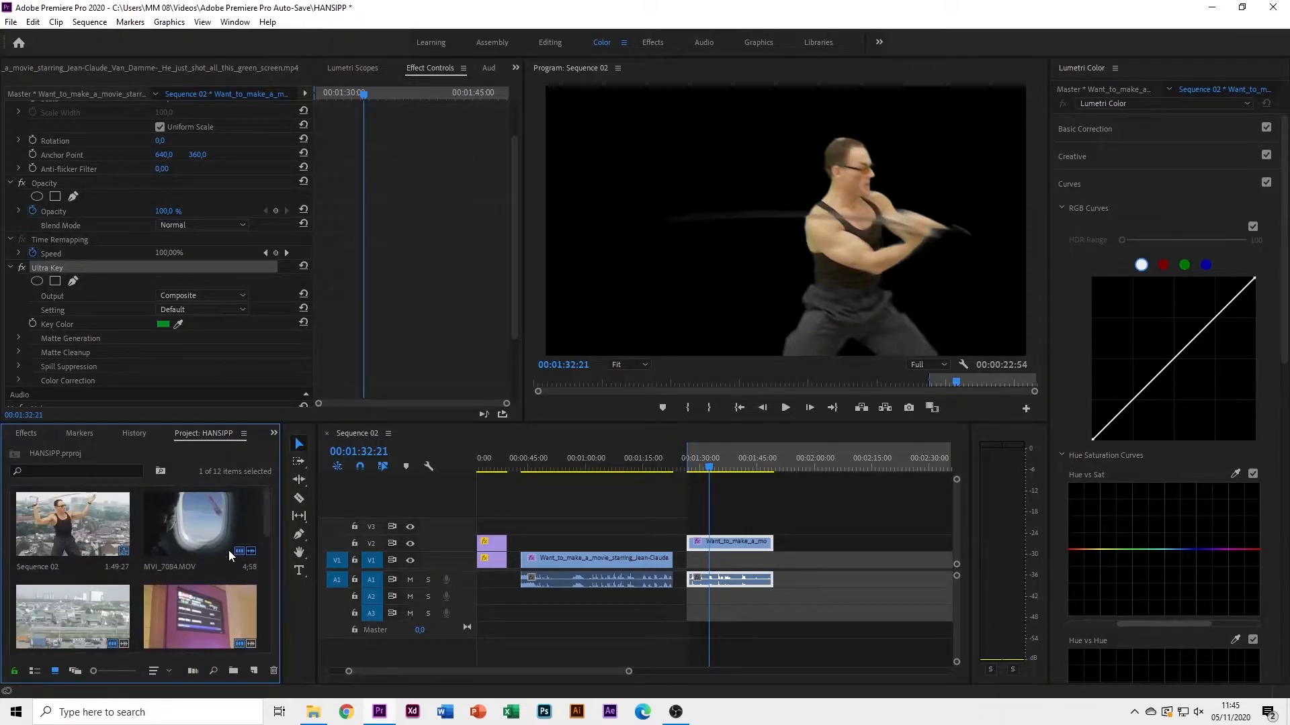
pyautogui.scroll(-2, 149, 558)
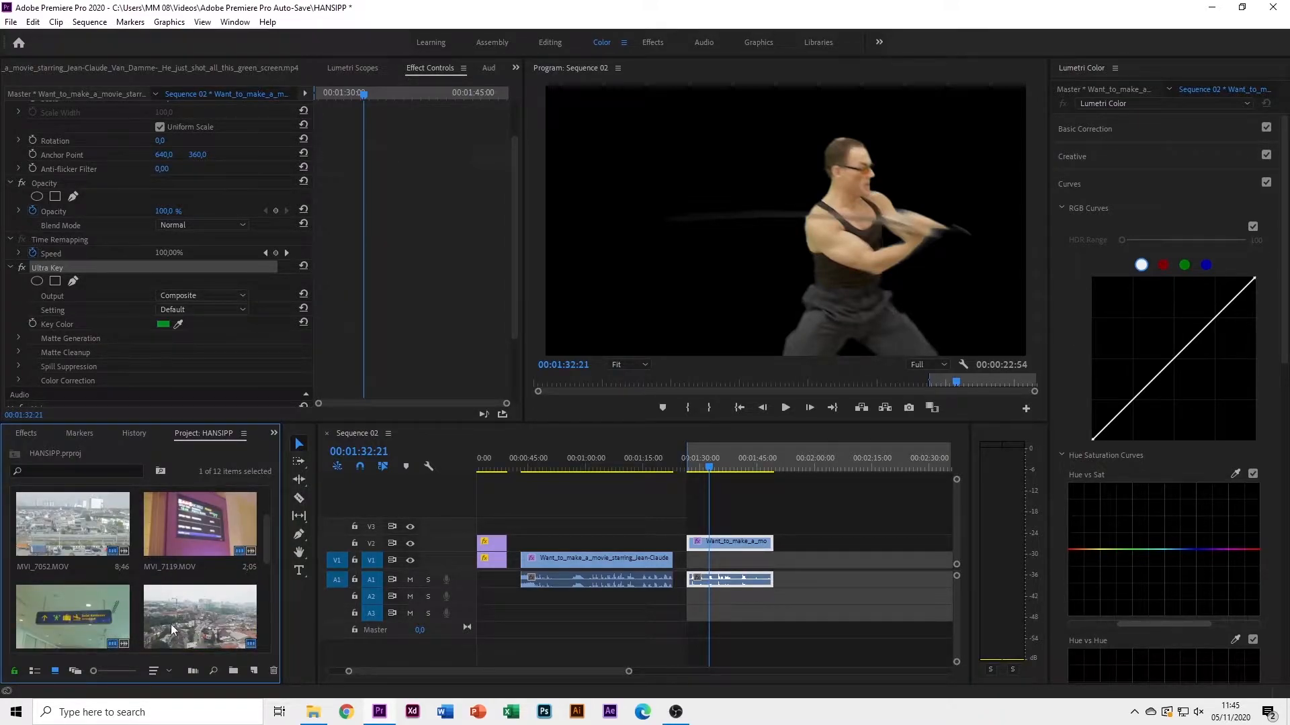
# Load DJI_0024.MP4 in the Source monitor, cue it at 00:00:01:13, and drag it under the fighter
pyautogui.scroll(-2, 179, 566)
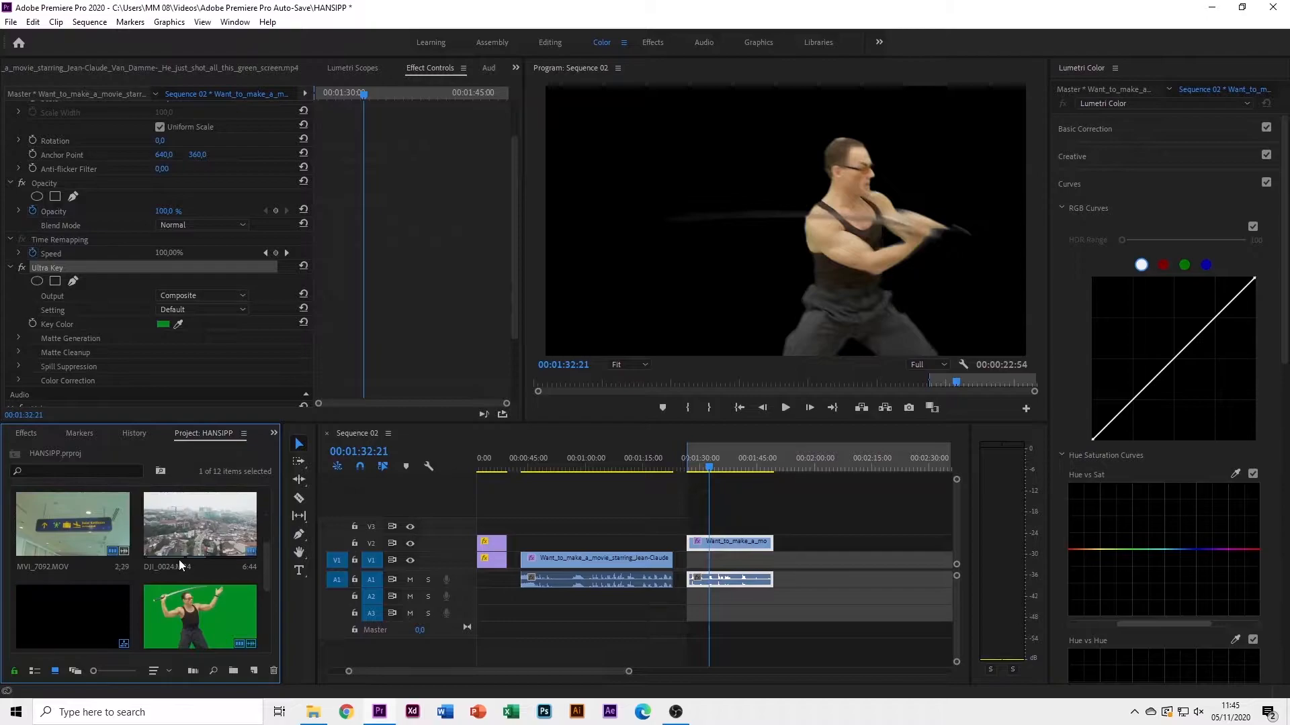
pyautogui.scroll(-2, 191, 558)
pyautogui.scroll(4, 190, 558)
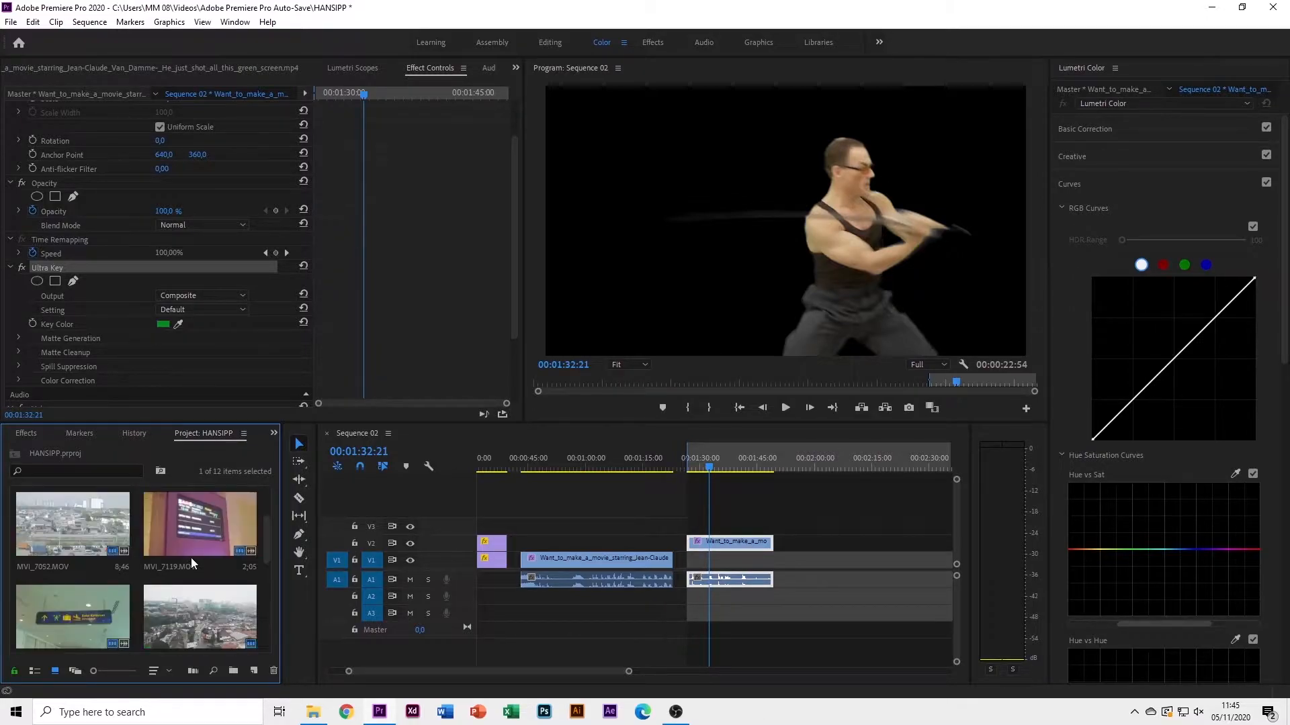
pyautogui.doubleClick(212, 608)
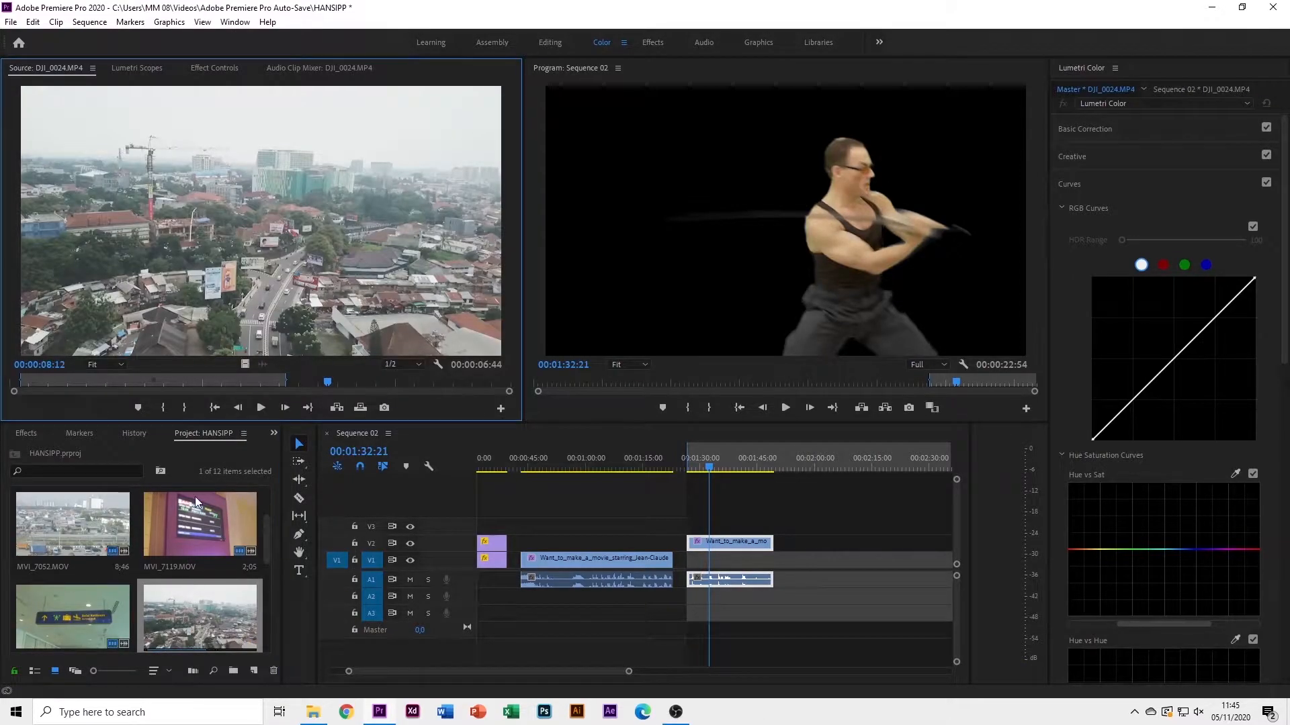
pyautogui.moveTo(327, 381); pyautogui.dragTo(281, 382)
pyautogui.click(58, 381)
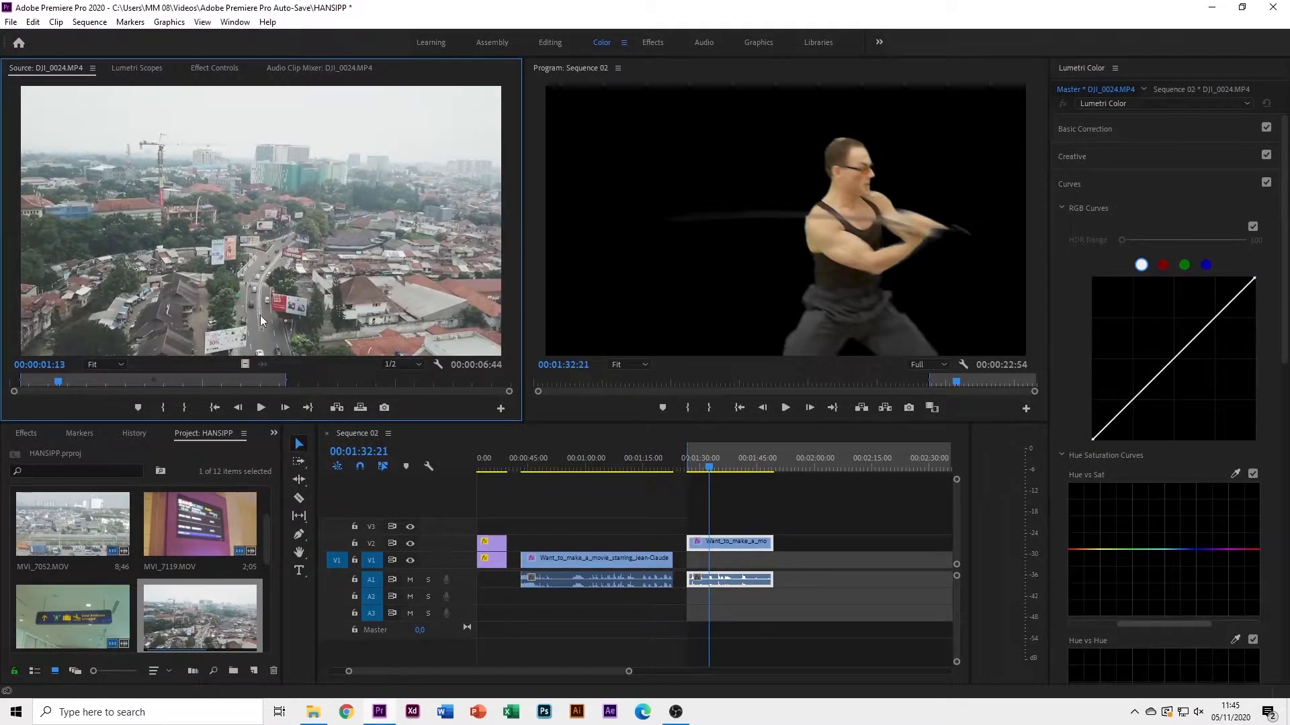
pyautogui.moveTo(524, 456); pyautogui.dragTo(733, 560)
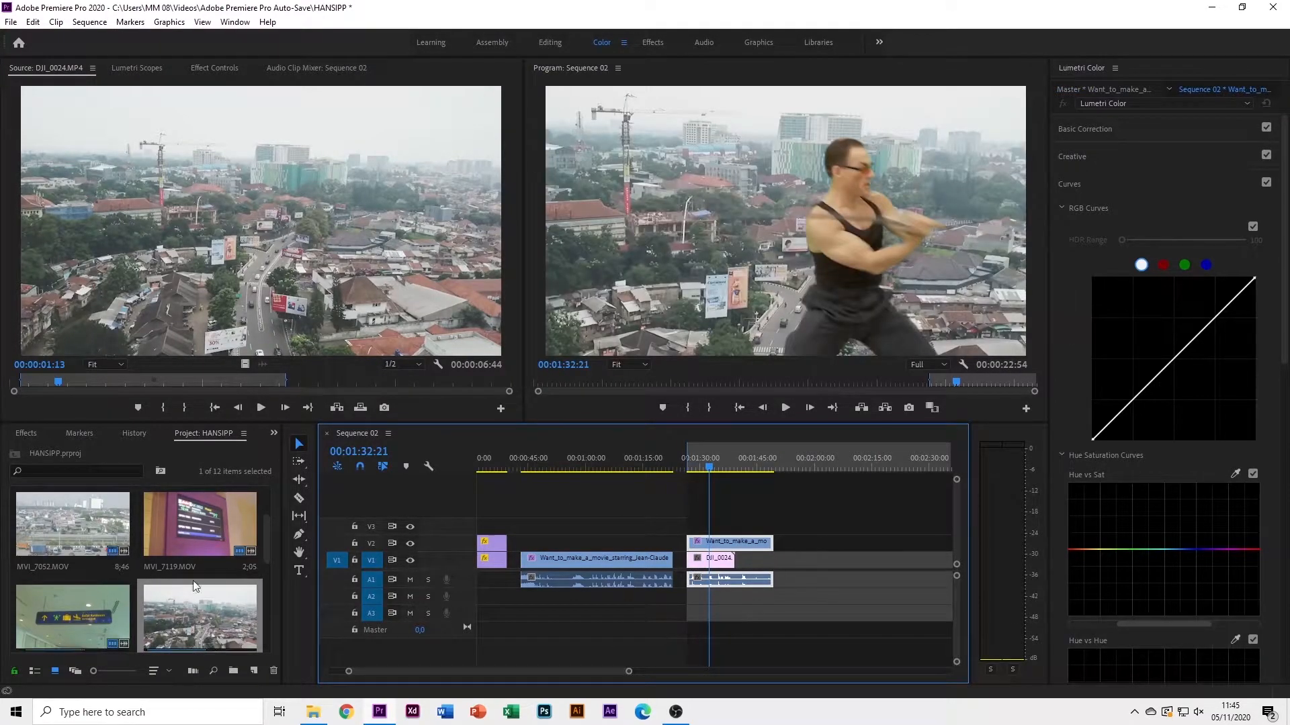
# Trim the fighter clip to end with the city footage, preview the composite, and maximize the Program monitor
pyautogui.moveTo(771, 542); pyautogui.dragTo(735, 547)
pyautogui.press('space')
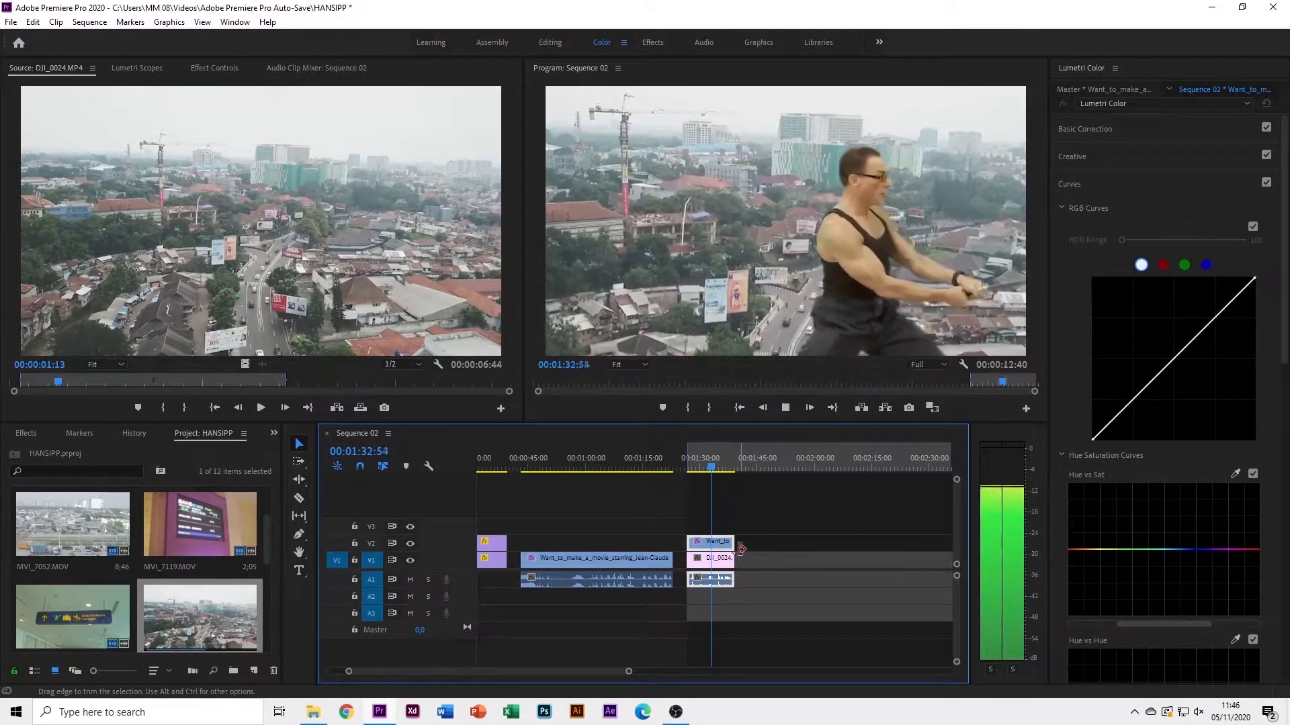
pyautogui.click(816, 354)
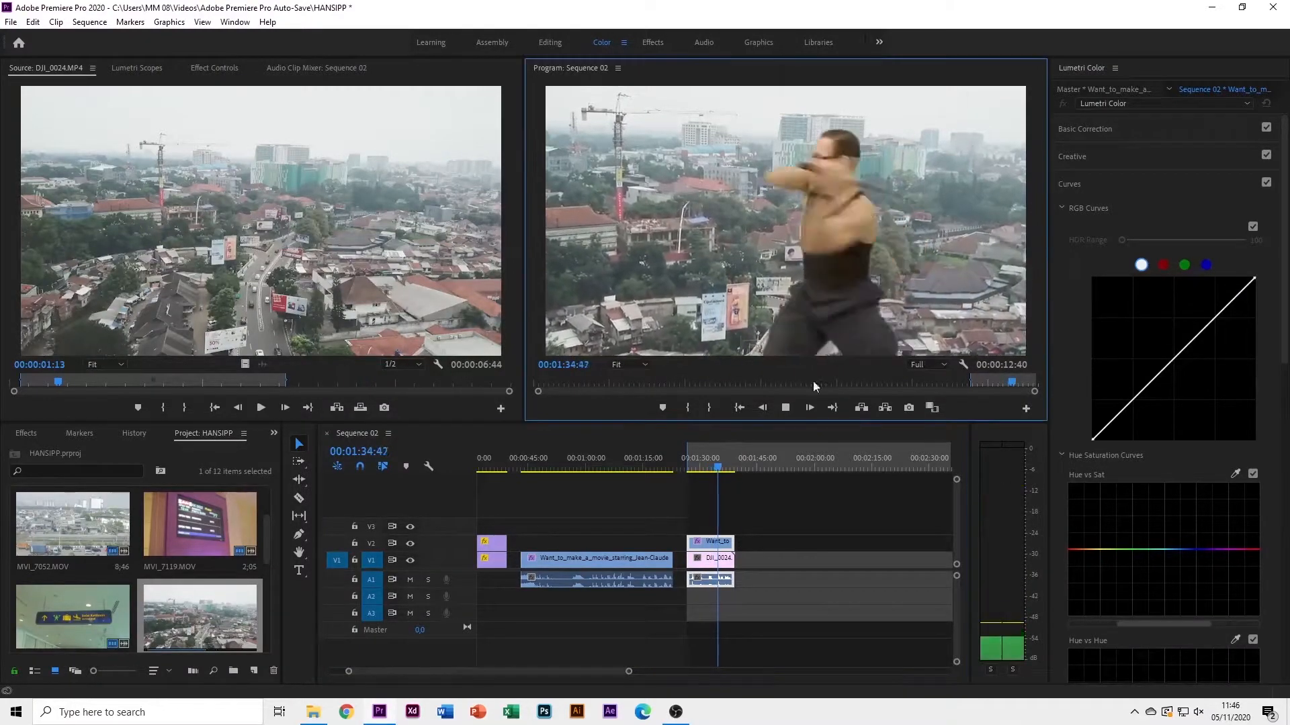
pyautogui.moveTo(709, 464); pyautogui.dragTo(694, 465)
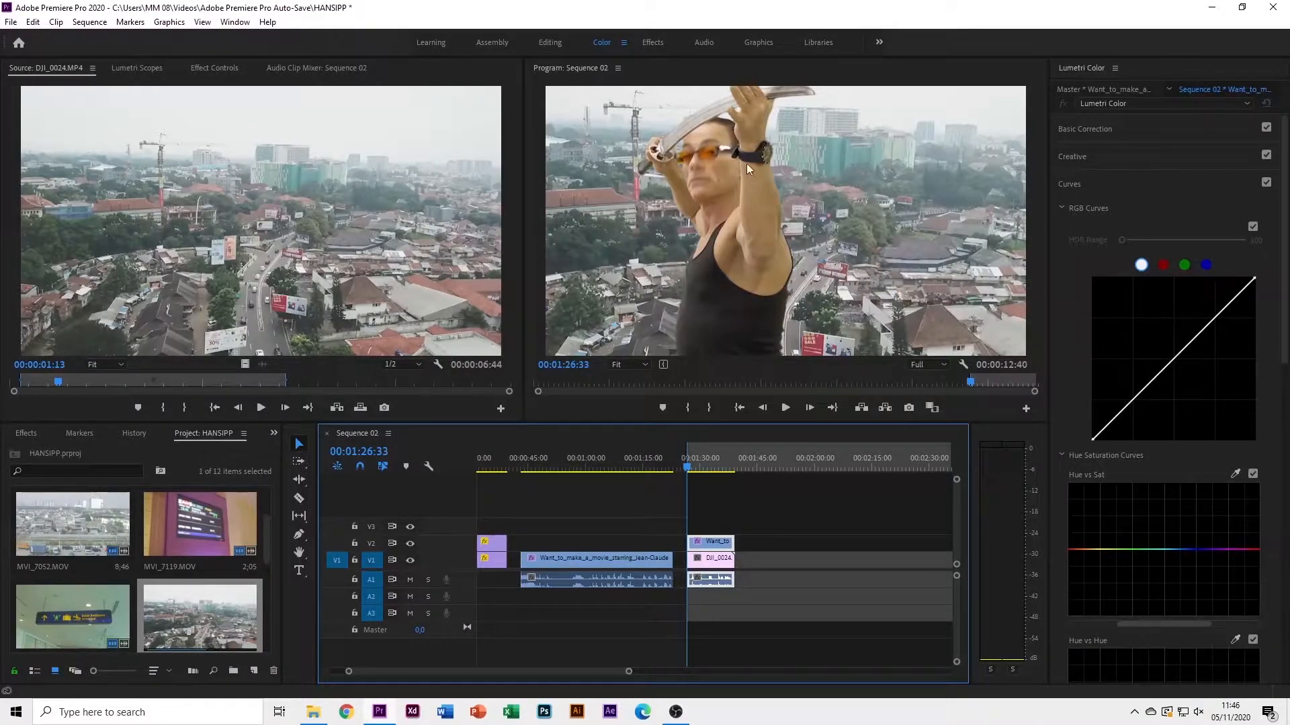
pyautogui.click(737, 218)
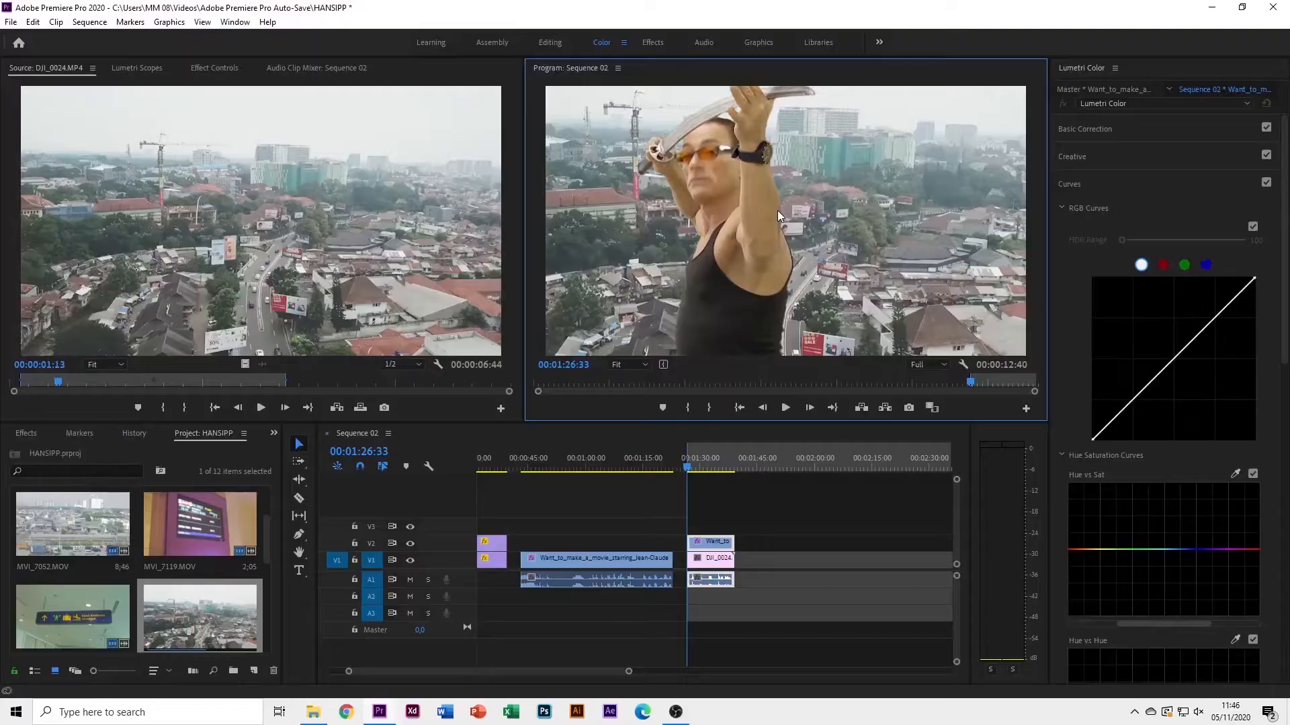
pyautogui.press('`')
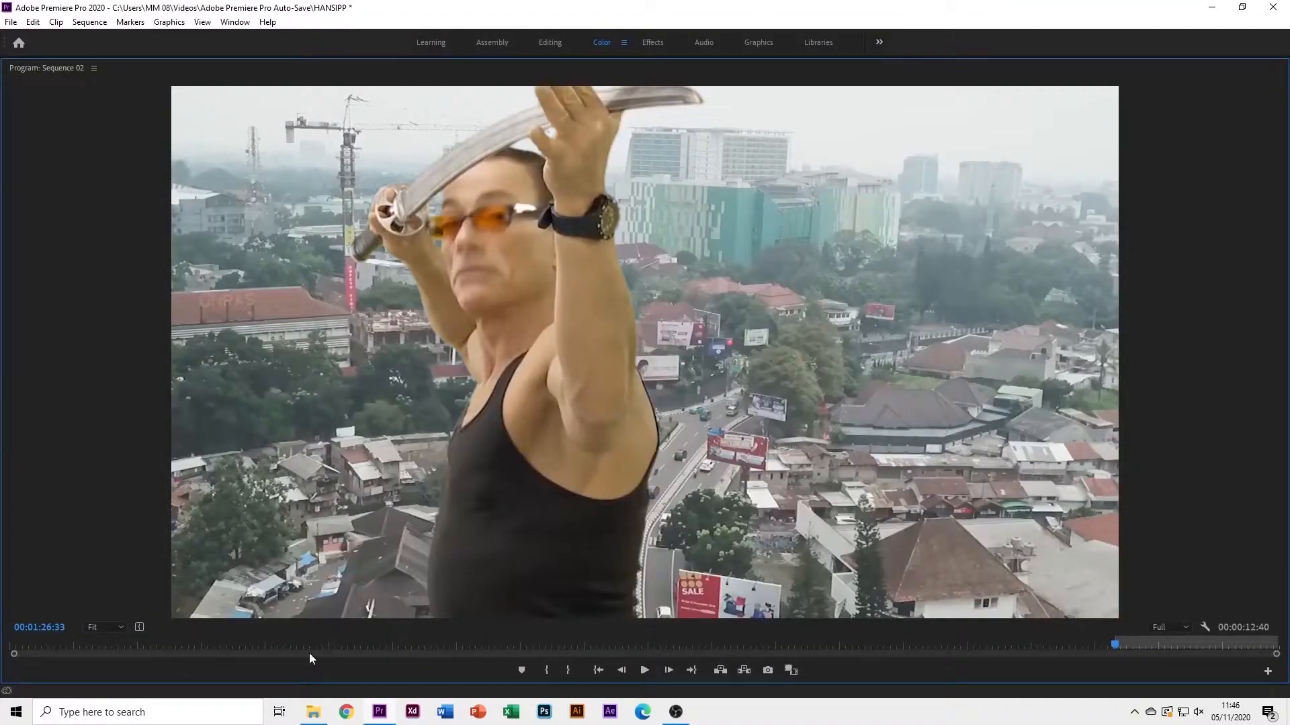
# Play the composite full-size to 00:01:35:29, then restore the normal workspace layout
pyautogui.press('space')
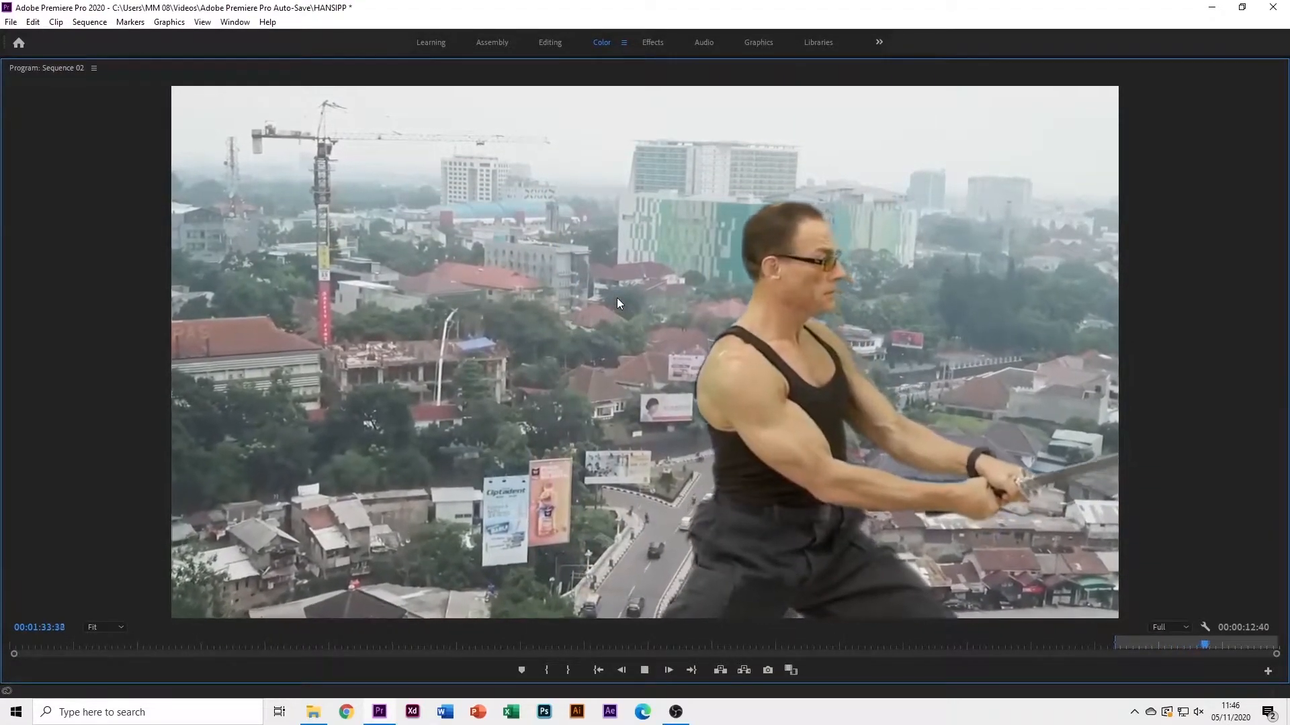
pyautogui.press('`')
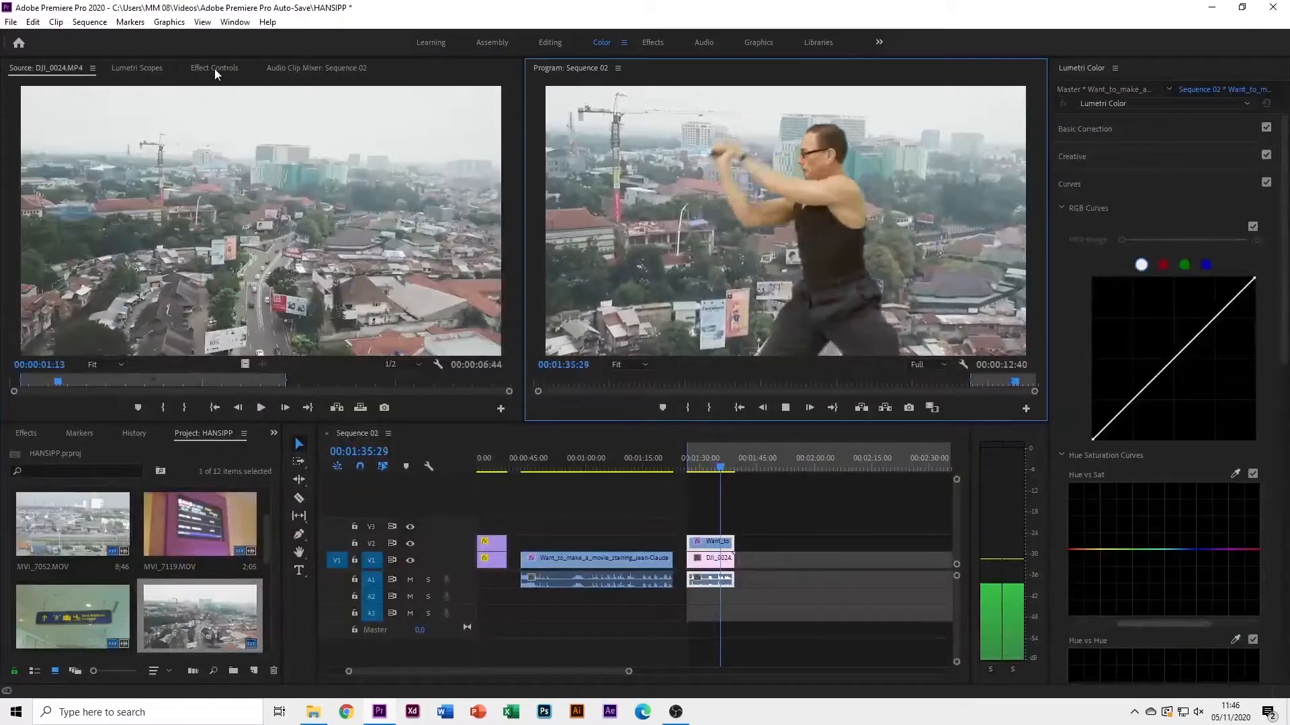
# At 01:30:04, toggle the fighter clip's Ultra Key off and back on, then play the composite
pyautogui.click(236, 65)
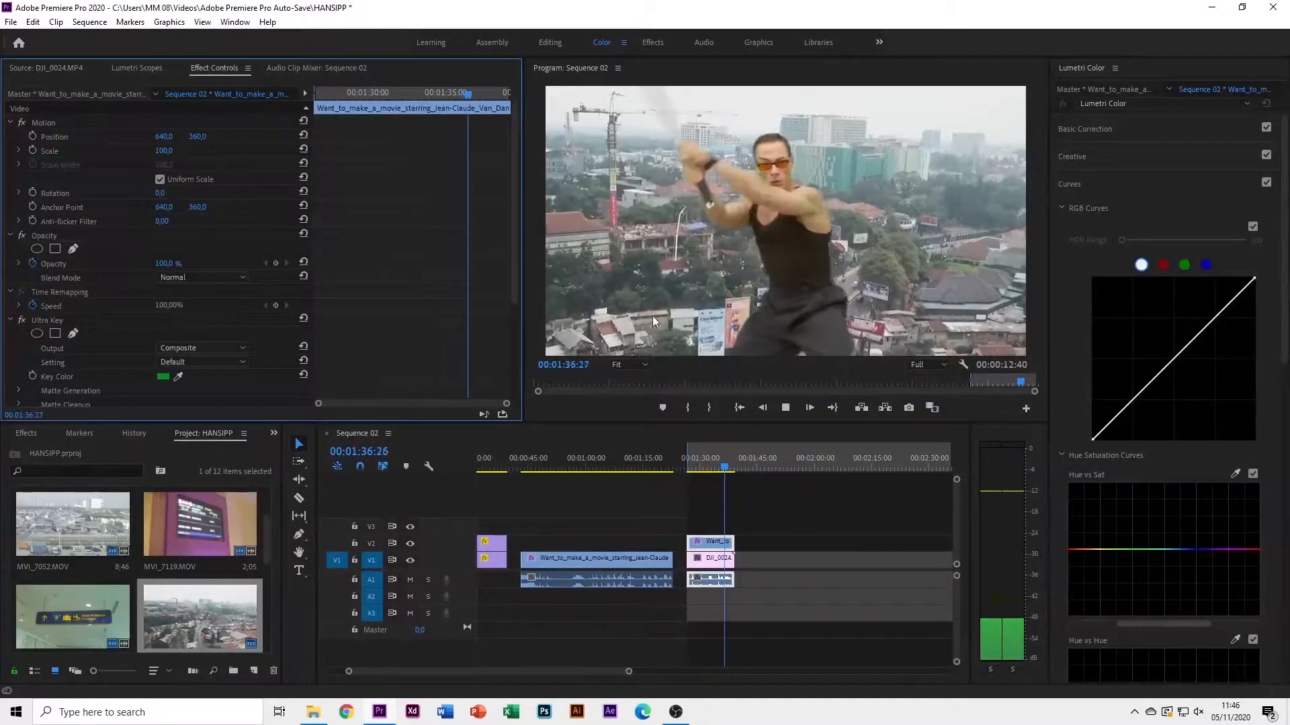
pyautogui.click(702, 468)
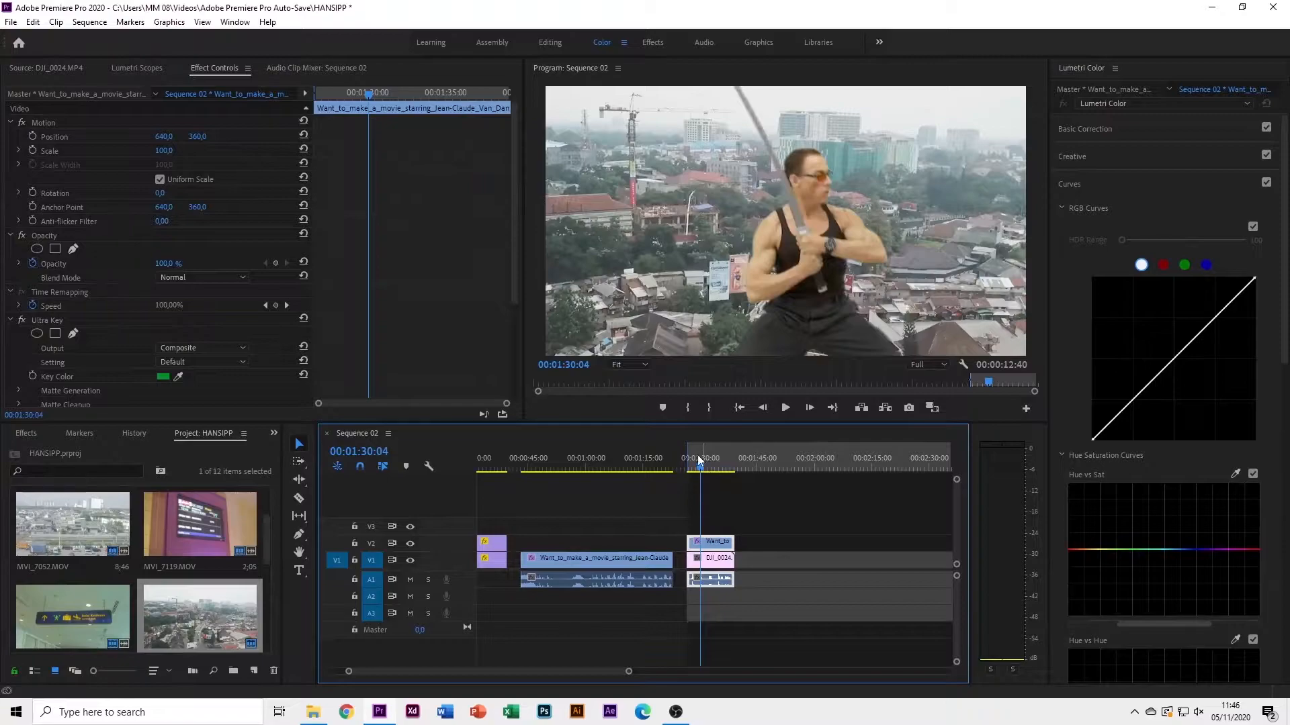
pyautogui.click(21, 321)
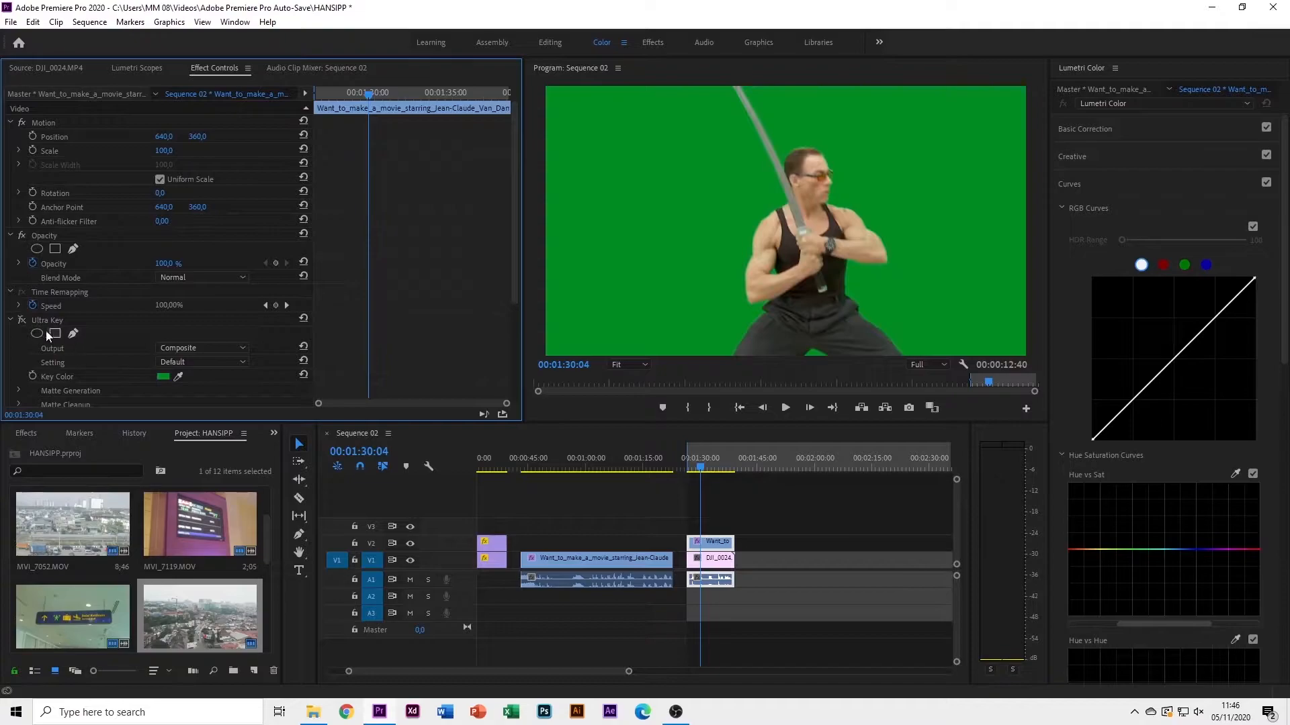
pyautogui.click(21, 320)
pyautogui.press('space')
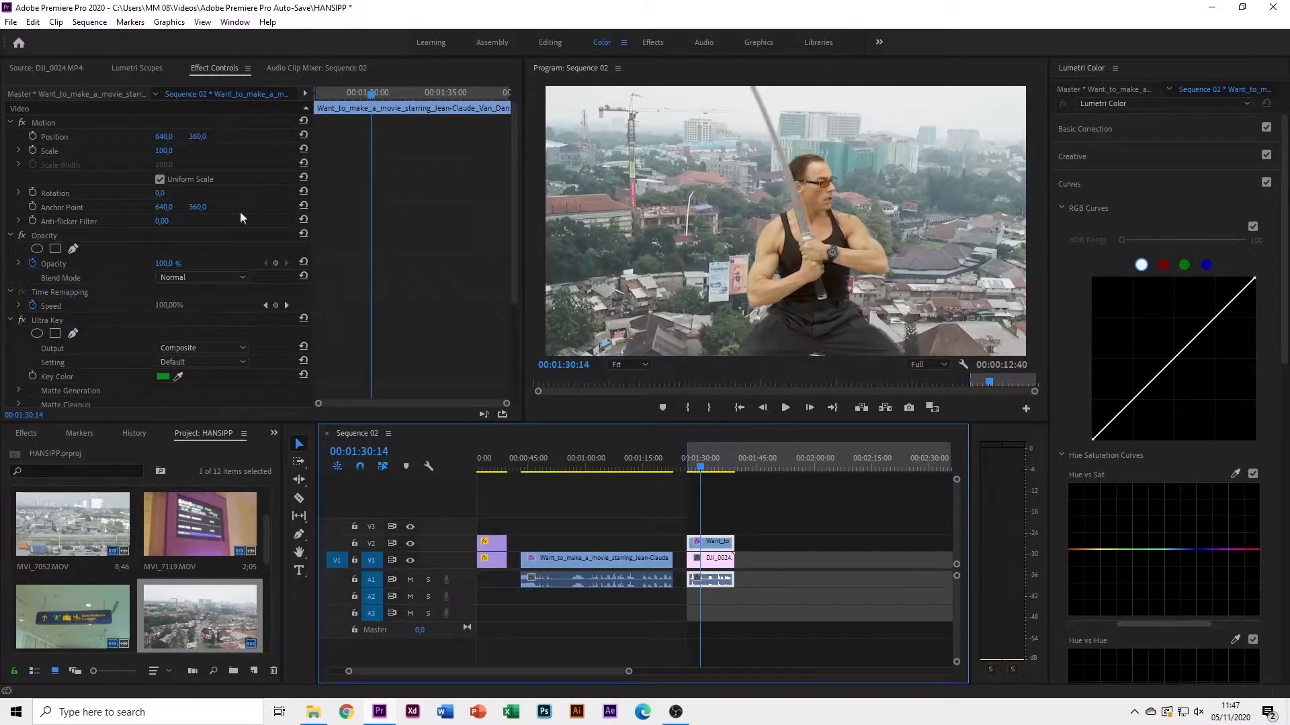
# Select the fighter clip on V2 and try moving and scaling it, undoing both to keep scale 100
pyautogui.click(789, 594)
pyautogui.click(692, 541)
pyautogui.moveTo(164, 136); pyautogui.dragTo(135, 140)
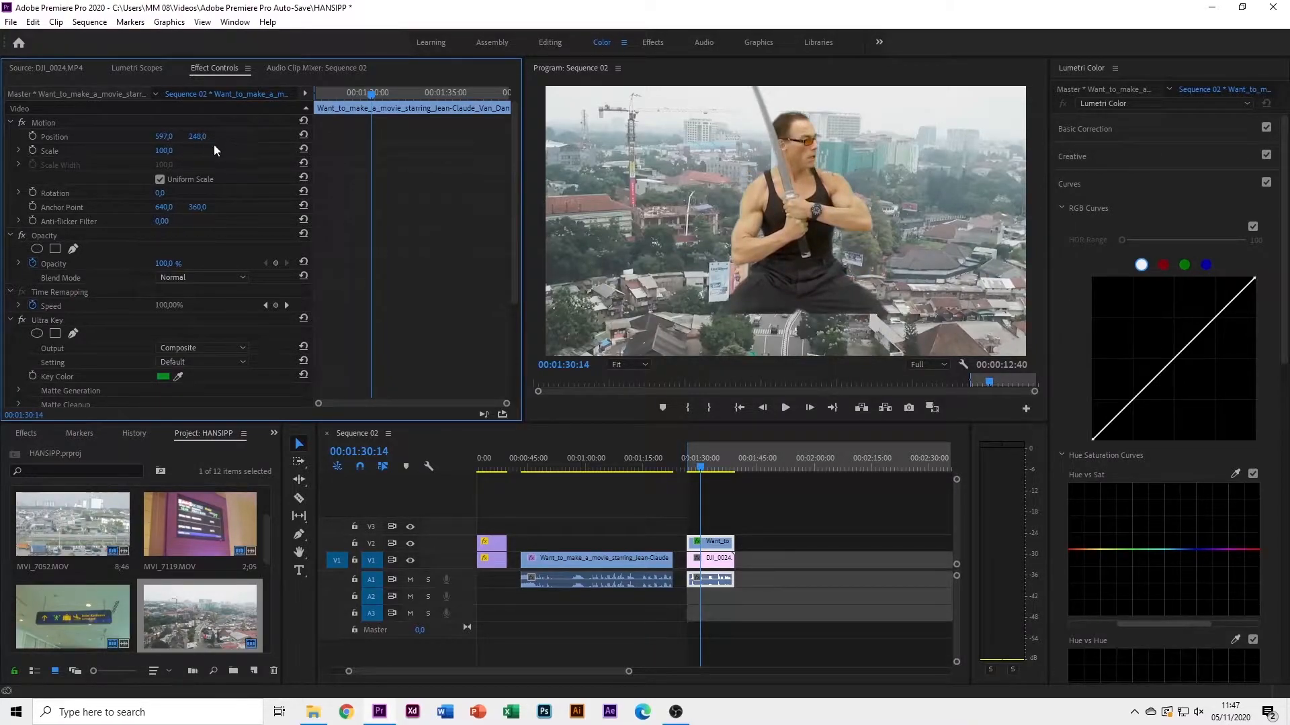
pyautogui.hotkey('ctrl', 'z')
pyautogui.moveTo(168, 152); pyautogui.dragTo(210, 152)
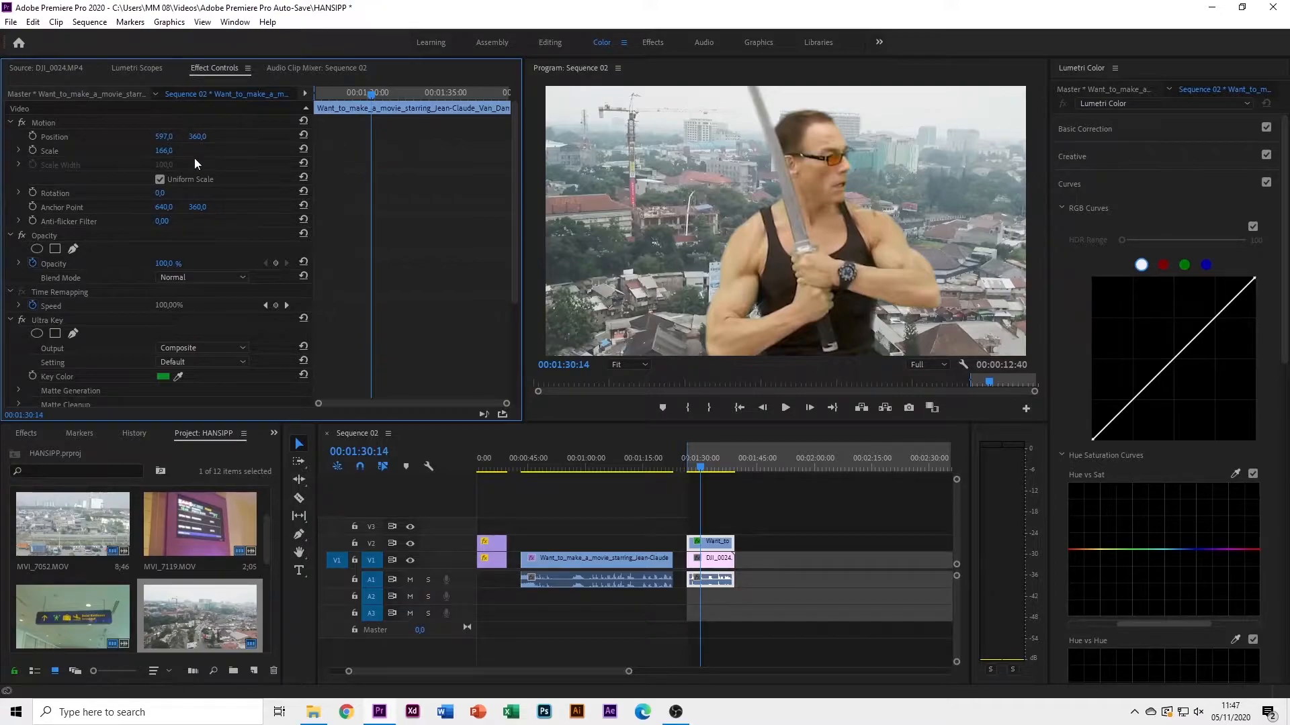
pyautogui.hotkey('ctrl', 'z')
# Preview rotating the fighter several ways, keeping its rotation at 0°
pyautogui.moveTo(157, 194); pyautogui.dragTo(259, 194)
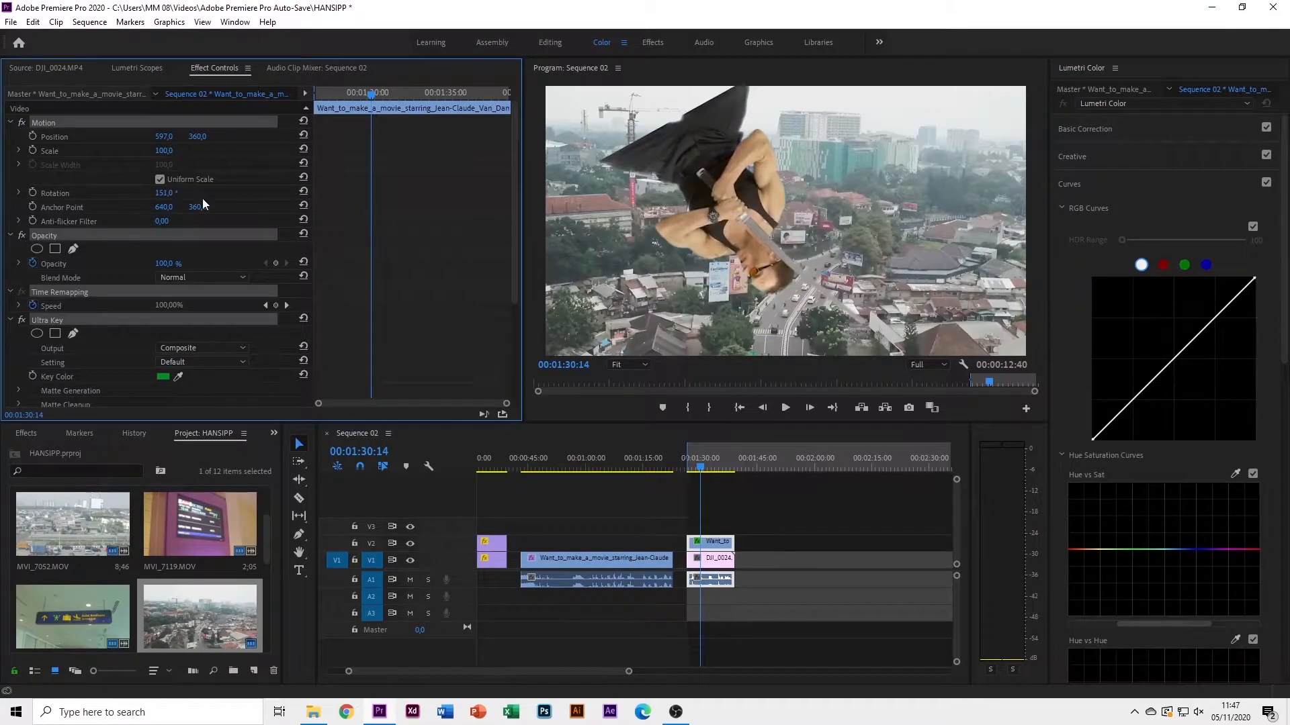
pyautogui.hotkey('ctrl', 'z')
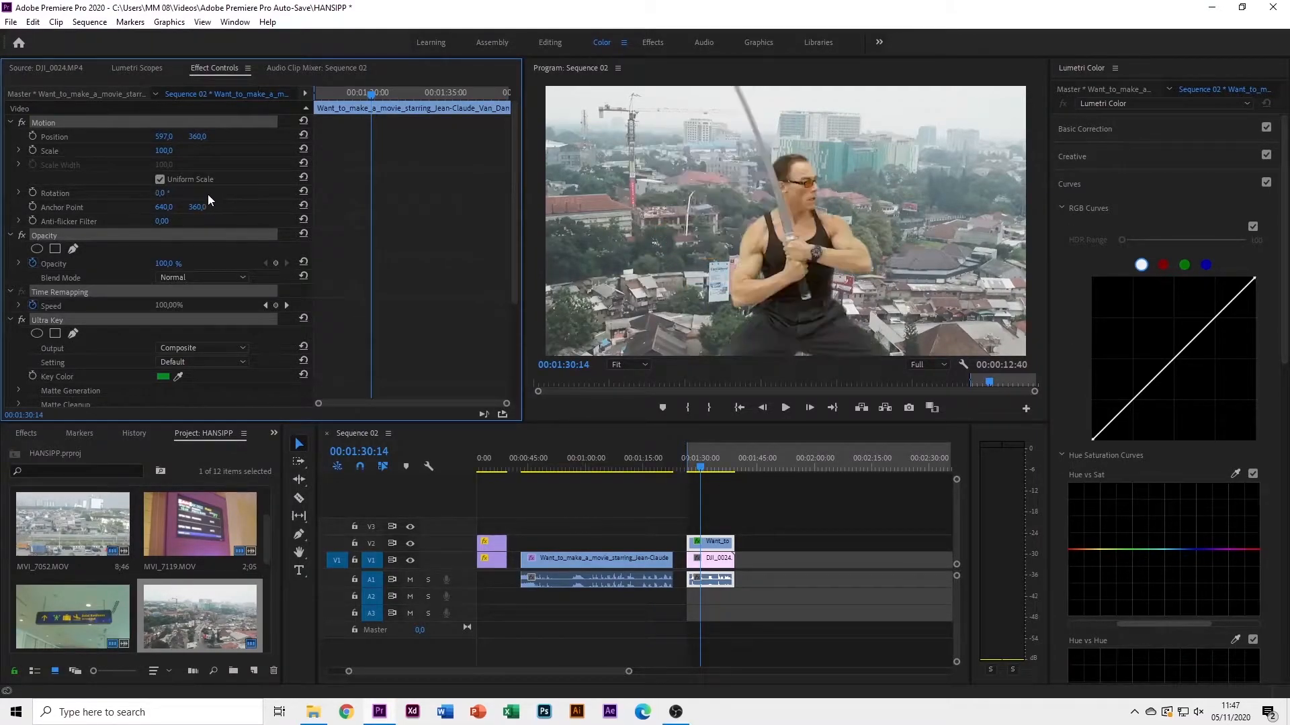
pyautogui.click(164, 193)
pyautogui.click(55, 207)
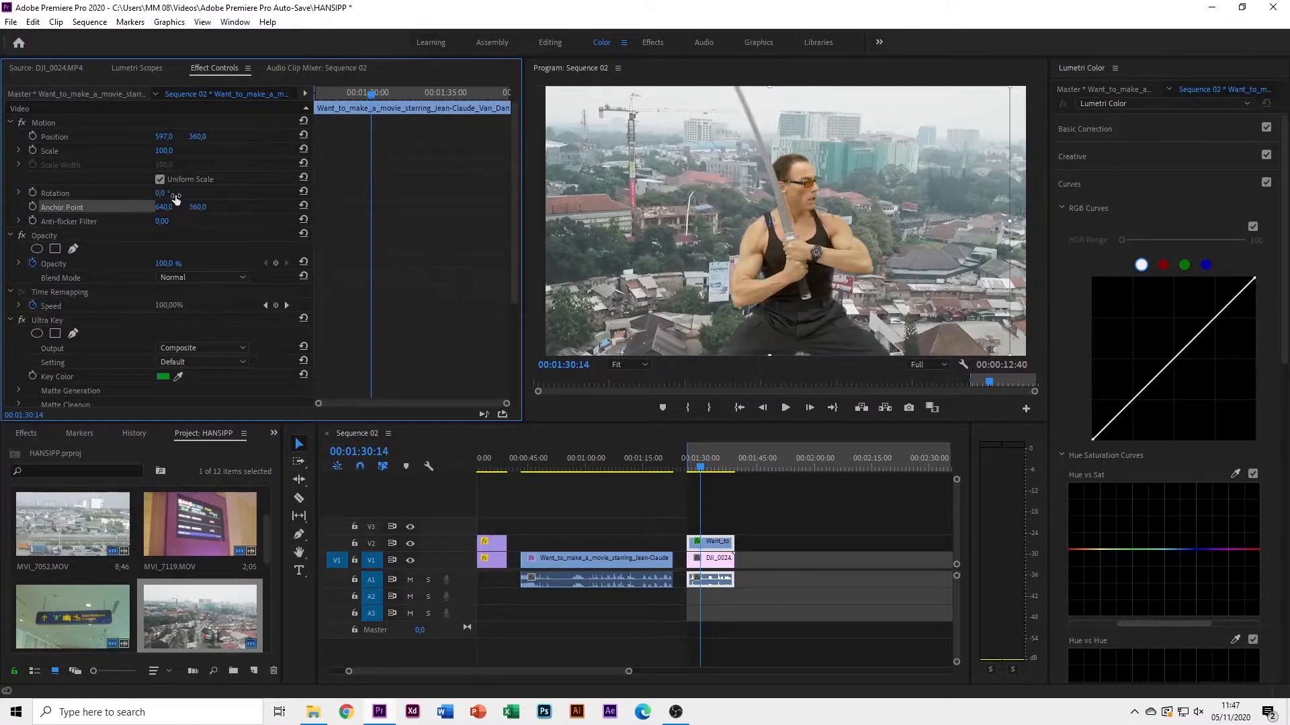
pyautogui.moveTo(171, 195)
pyautogui.mouseDown()
pyautogui.moveTo(149, 195)
pyautogui.moveTo(164, 195)
pyautogui.mouseUp()
pyautogui.hotkey('ctrl', 'z')
# Move the fighter's anchor point to the bottom-right corner and test rotation and scaling, undoing both
pyautogui.moveTo(778, 230); pyautogui.dragTo(1002, 346)
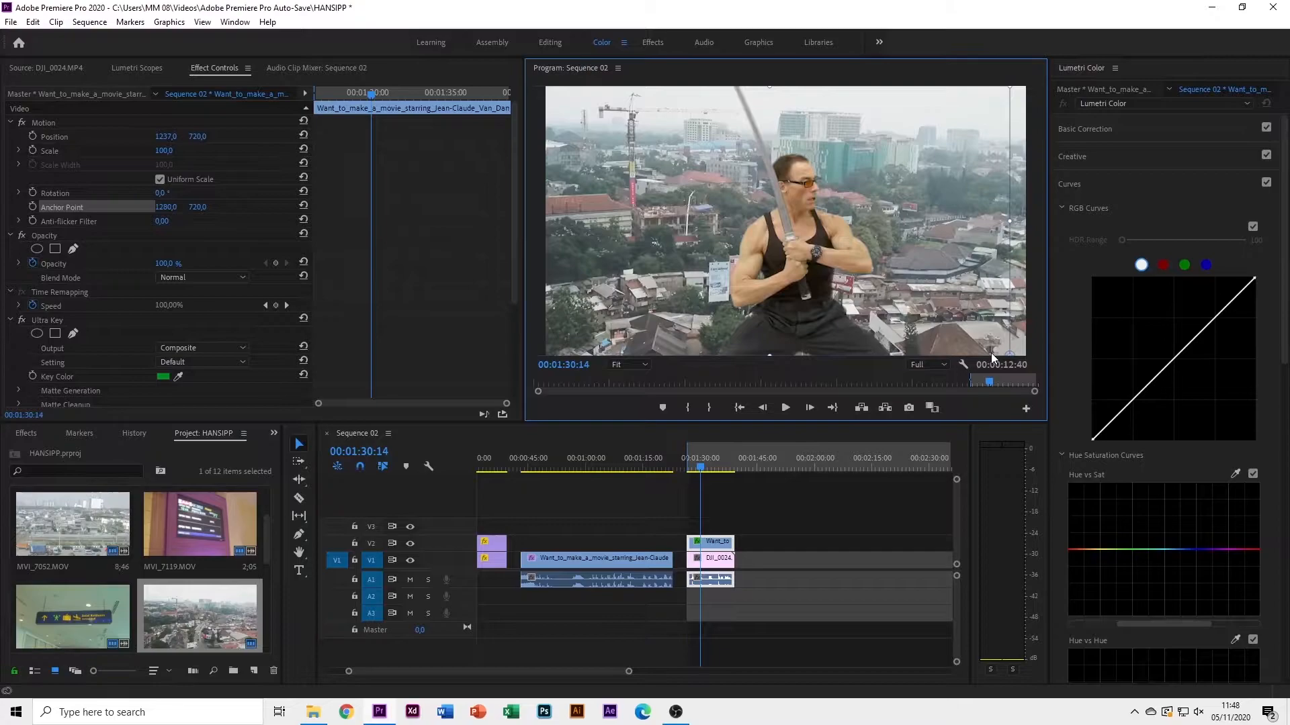
pyautogui.moveTo(164, 192); pyautogui.dragTo(193, 192)
pyautogui.hotkey('ctrl', 'z')
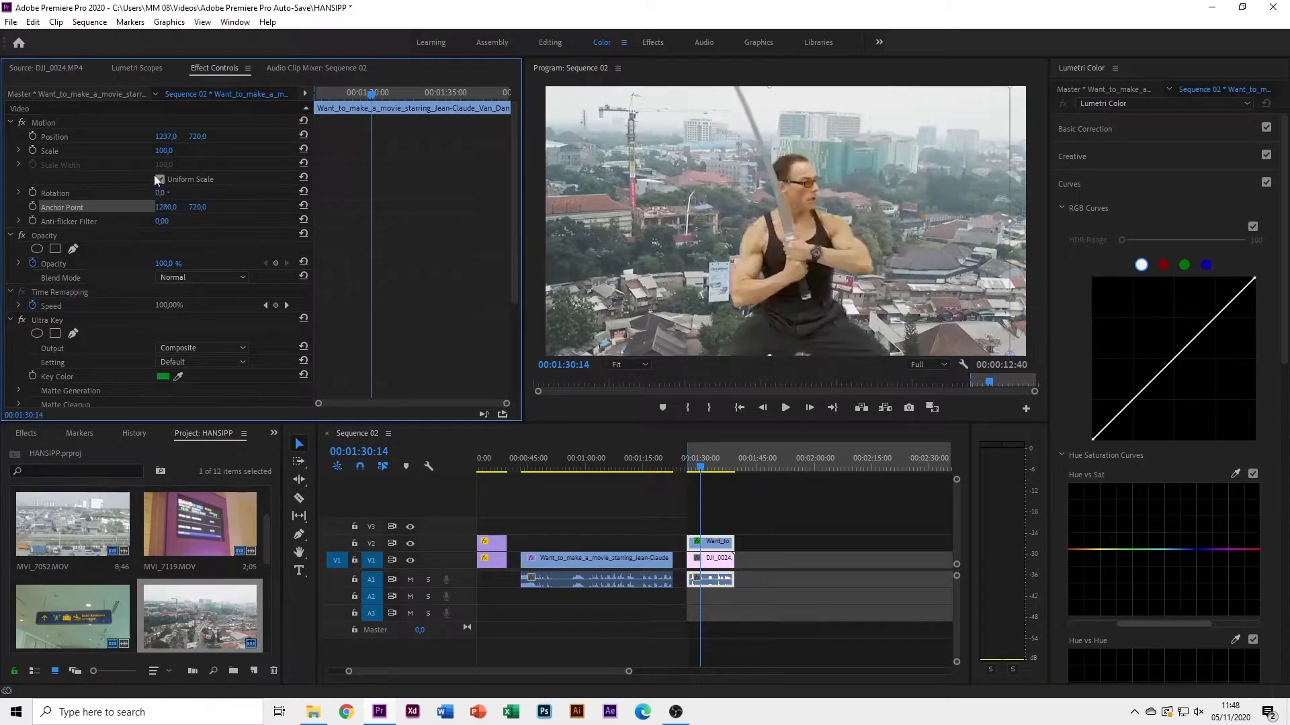
pyautogui.moveTo(165, 152)
pyautogui.mouseDown()
pyautogui.moveTo(99, 151)
pyautogui.moveTo(180, 151)
pyautogui.mouseUp()
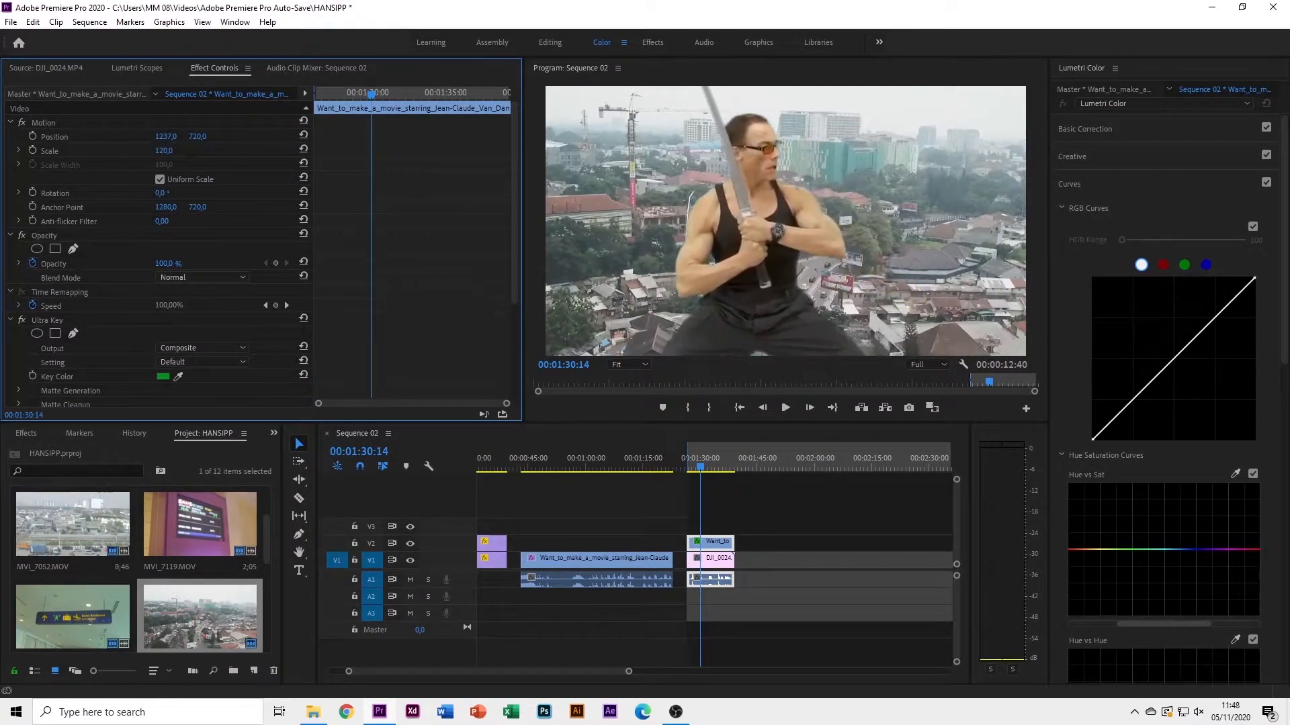
pyautogui.hotkey('ctrl', 'z')
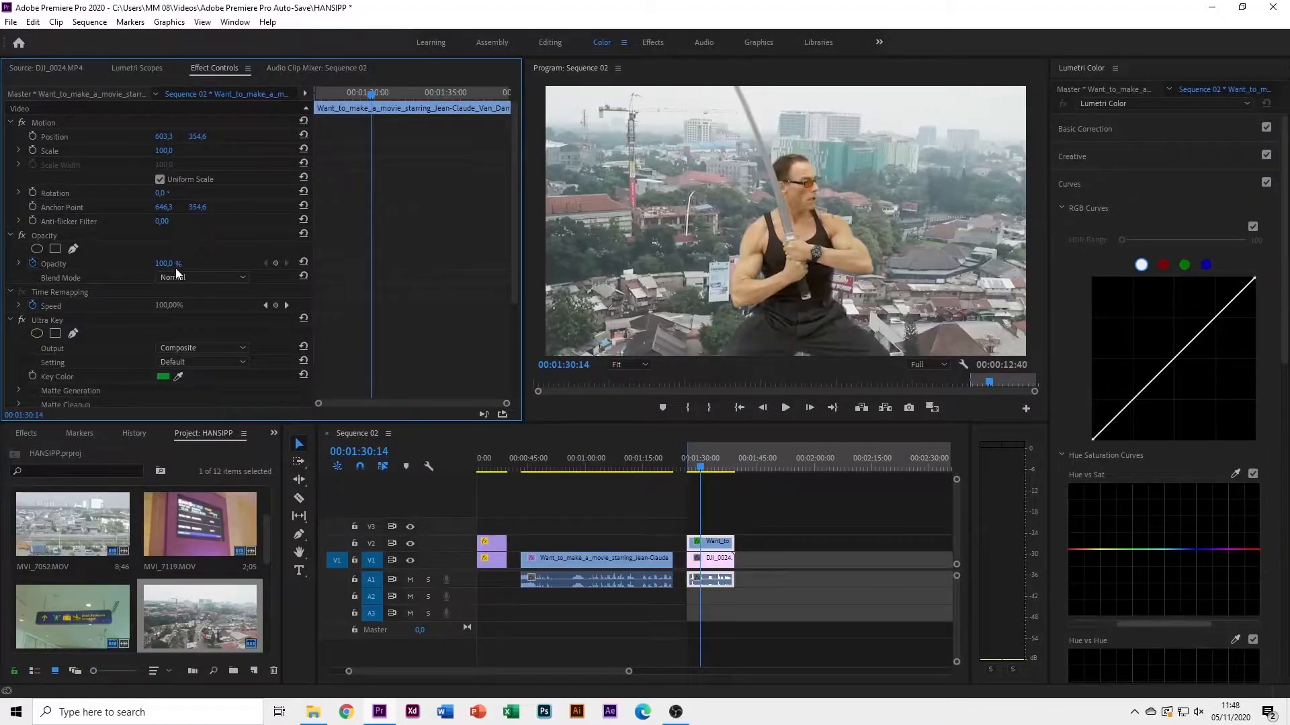
# Scrub the fighter's Opacity down to 0%, creating a keyframe
pyautogui.moveTo(168, 264)
pyautogui.mouseDown()
pyautogui.moveTo(99, 264)
pyautogui.moveTo(168, 264)
pyautogui.mouseUp()
# Scroll the timeline back to the start and scrub to about 00:00:11 in the airport arrival-hall shot
pyautogui.scroll(3, 642, 595)
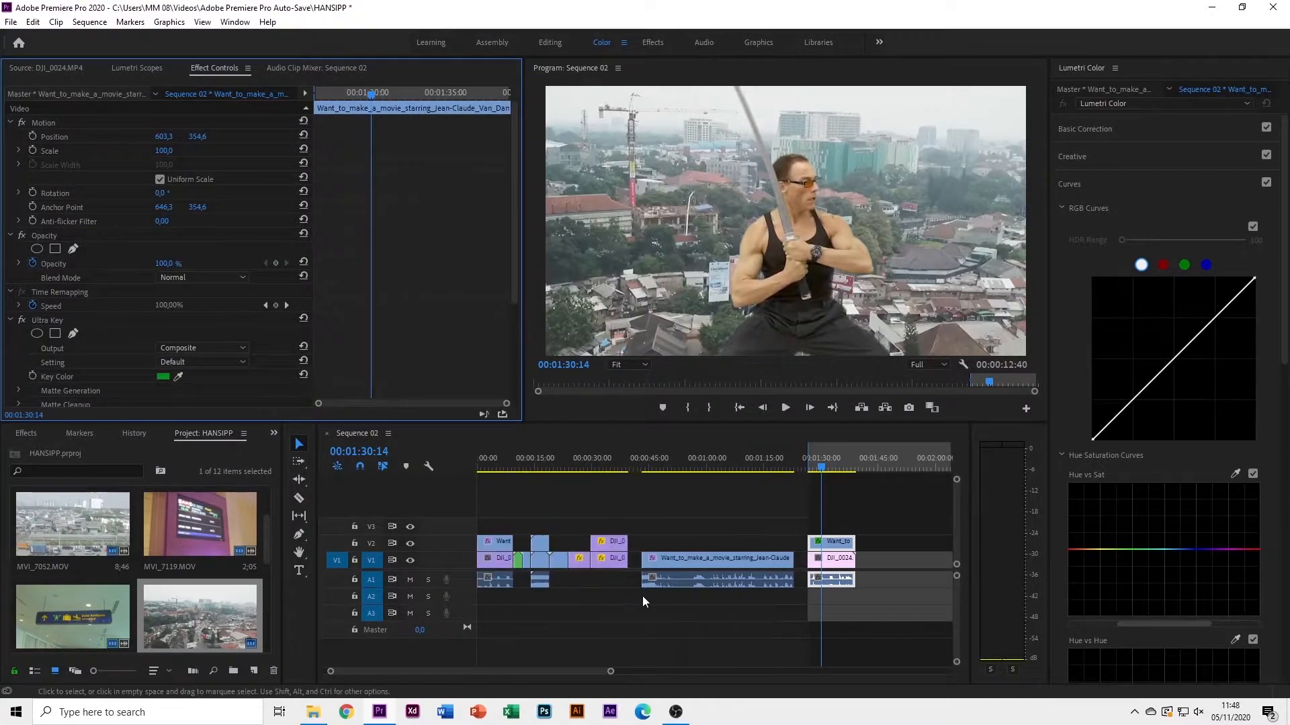
pyautogui.moveTo(505, 467); pyautogui.dragTo(522, 470)
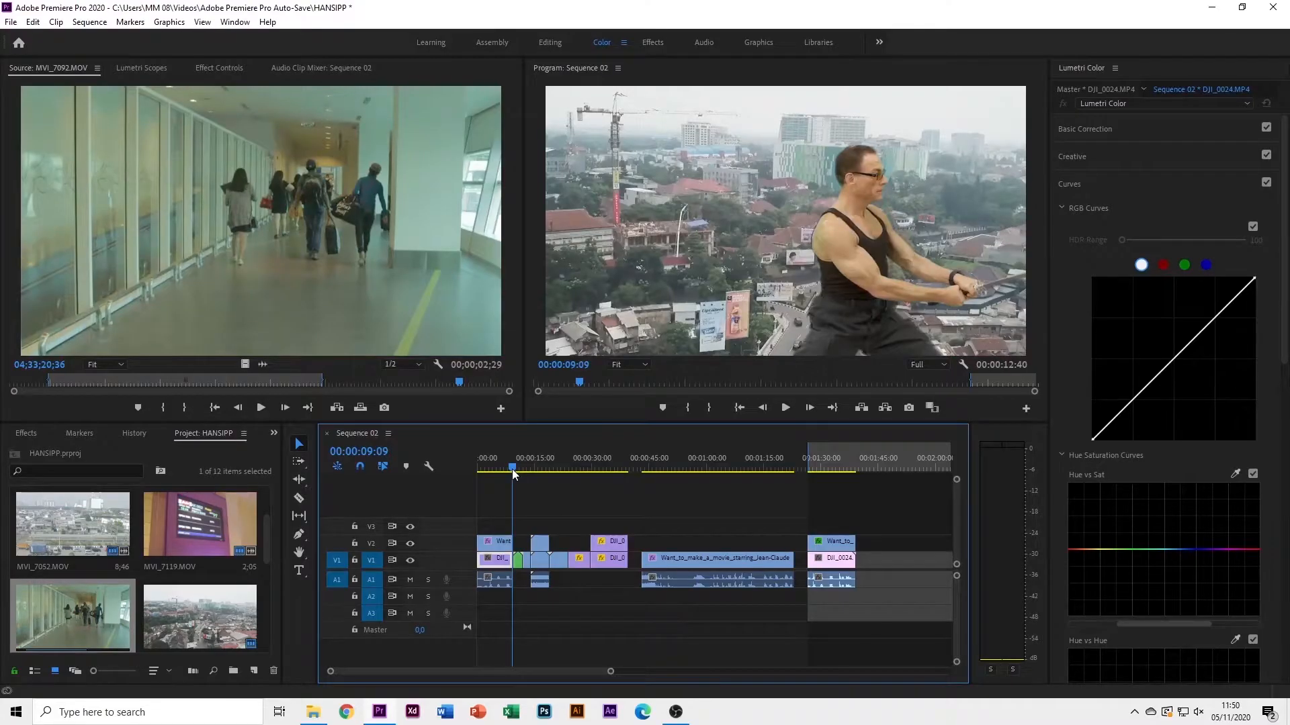
pyautogui.moveTo(511, 469)
pyautogui.mouseDown()
pyautogui.moveTo(484, 472)
pyautogui.moveTo(519, 477)
pyautogui.mouseUp()
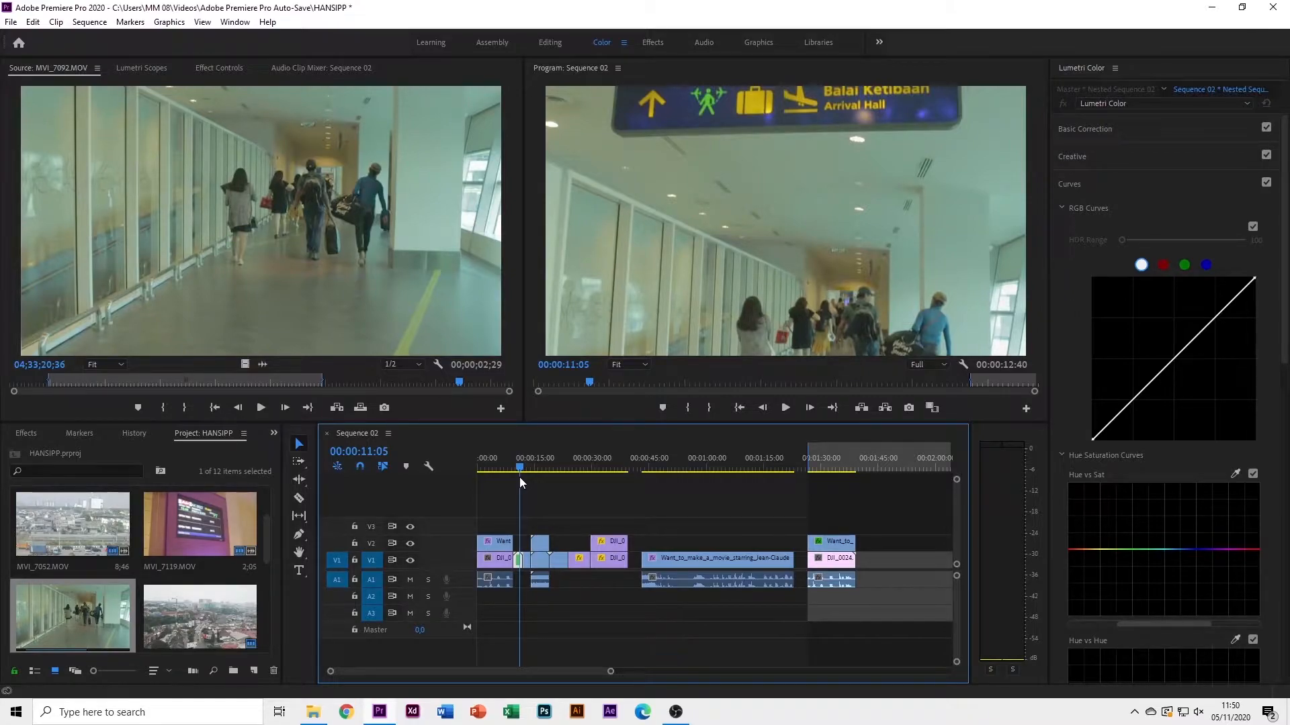
# Preview MVI_7092.MOV and add its video only to V1 after DJI_0024.MP4
pyautogui.scroll(-1, 192, 581)
pyautogui.scroll(1, 193, 580)
pyautogui.scroll(-1, 192, 583)
pyautogui.doubleClick(76, 529)
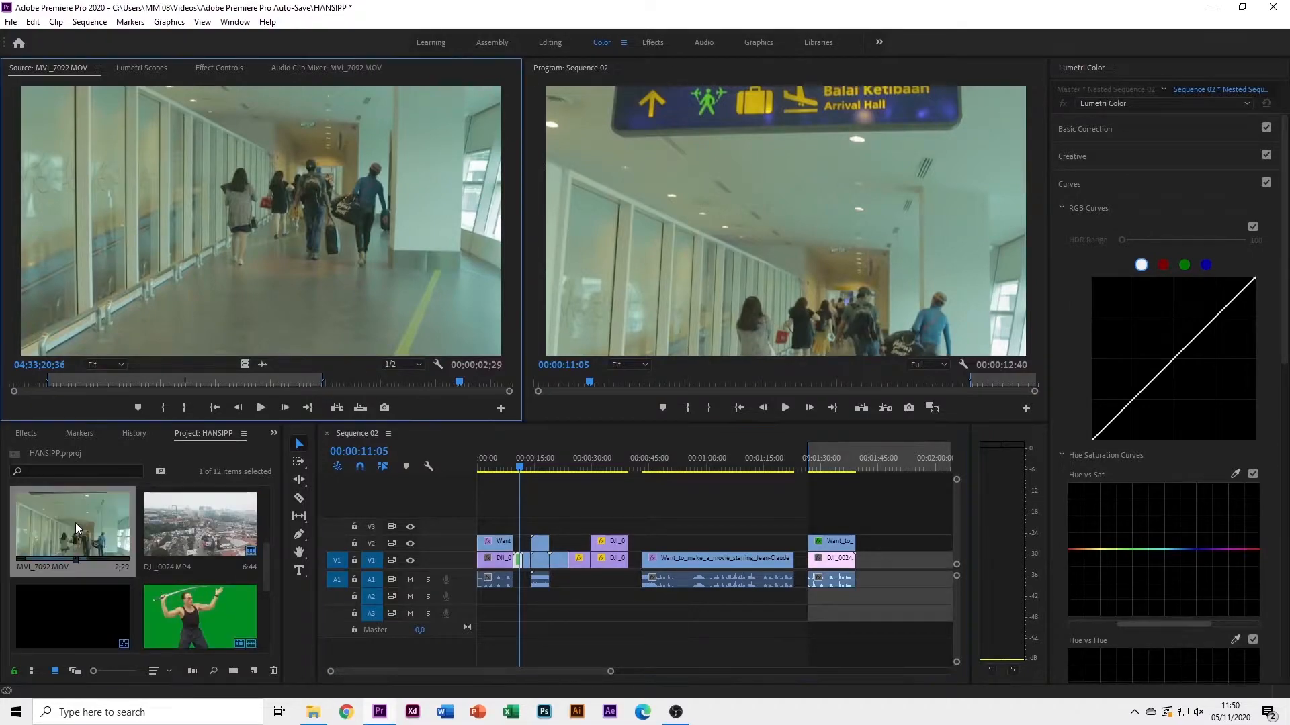
pyautogui.moveTo(246, 363); pyautogui.dragTo(860, 570)
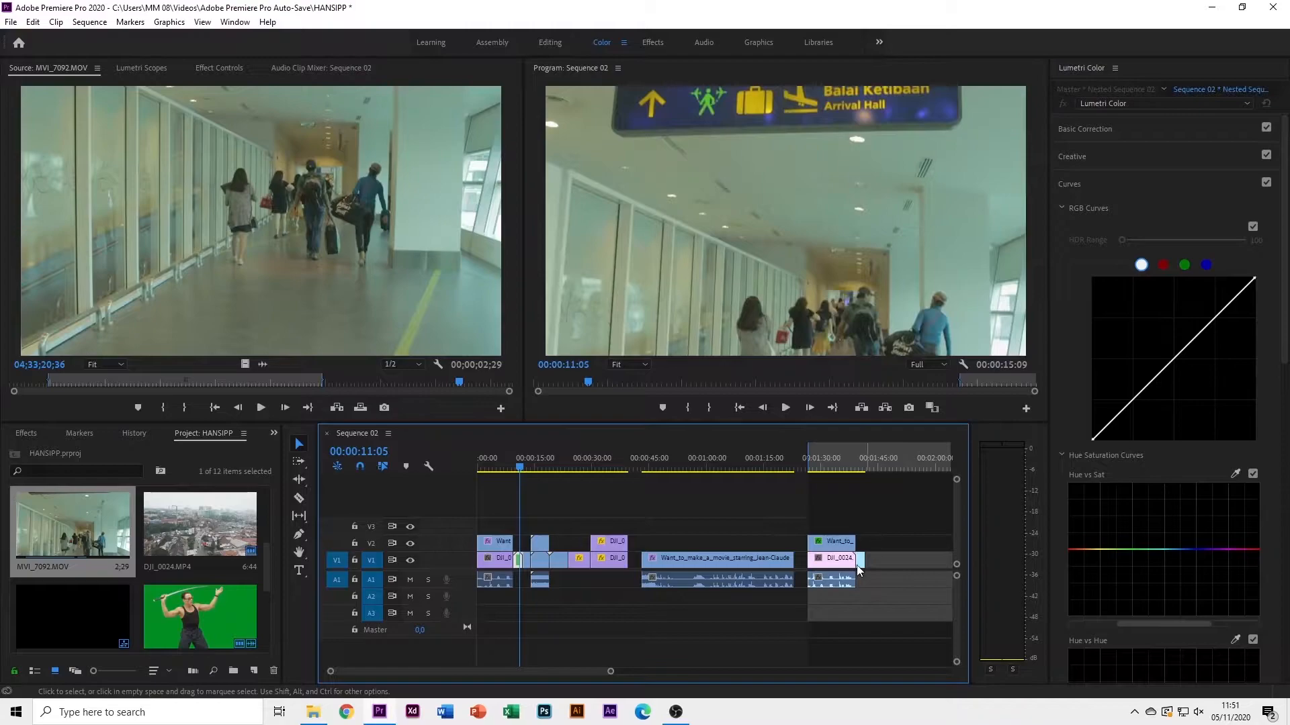
# Play the cut from DJI_0024 into MVI_7092, stopping at the new clip's start
pyautogui.scroll(5, 840, 568)
pyautogui.click(627, 465)
pyautogui.moveTo(630, 465)
pyautogui.mouseDown()
pyautogui.moveTo(668, 472)
pyautogui.moveTo(643, 476)
pyautogui.mouseUp()
pyautogui.press('space')
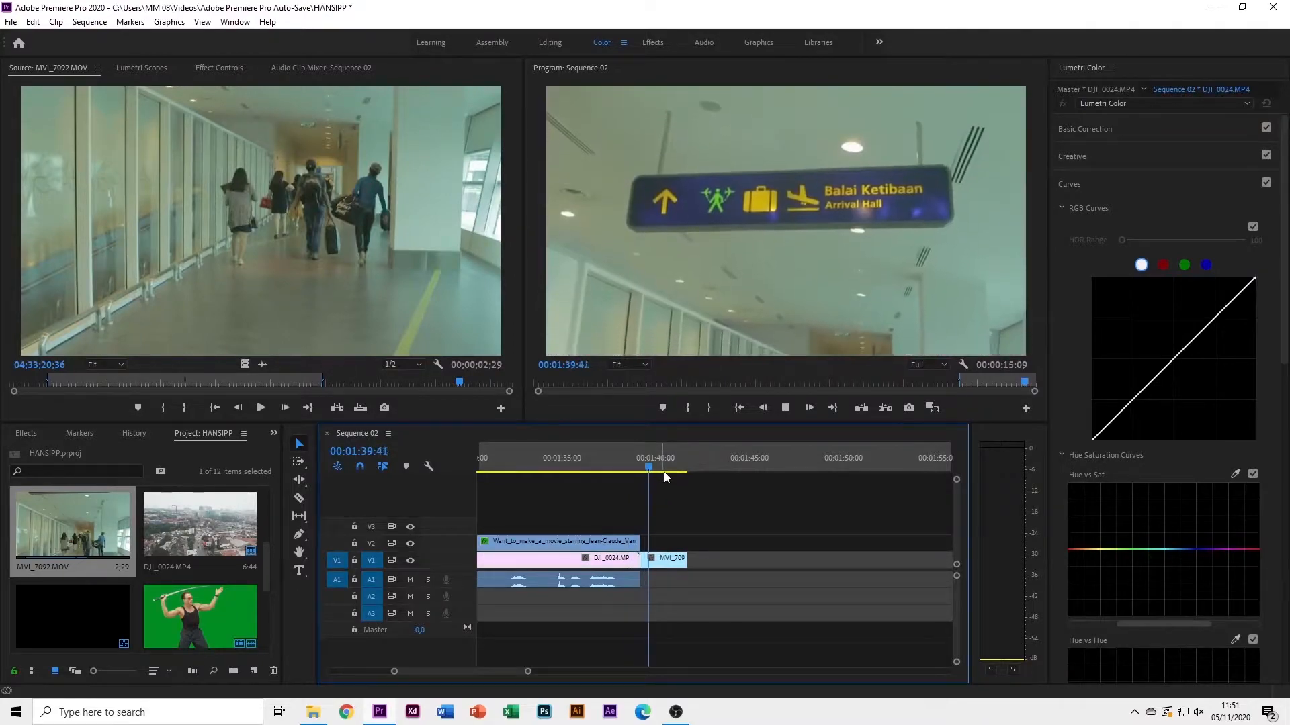
pyautogui.click(644, 474)
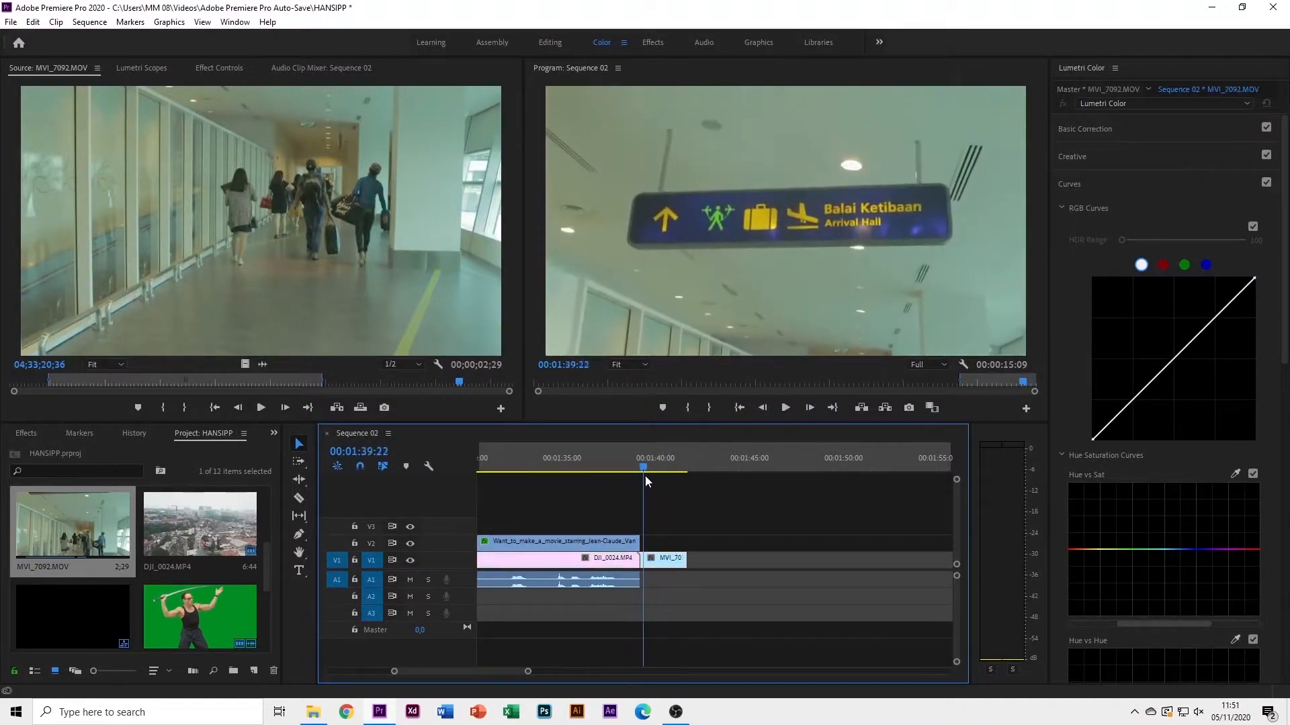
# Set MVI_7092.MOV's speed to 50%
pyautogui.rightClick(665, 563)
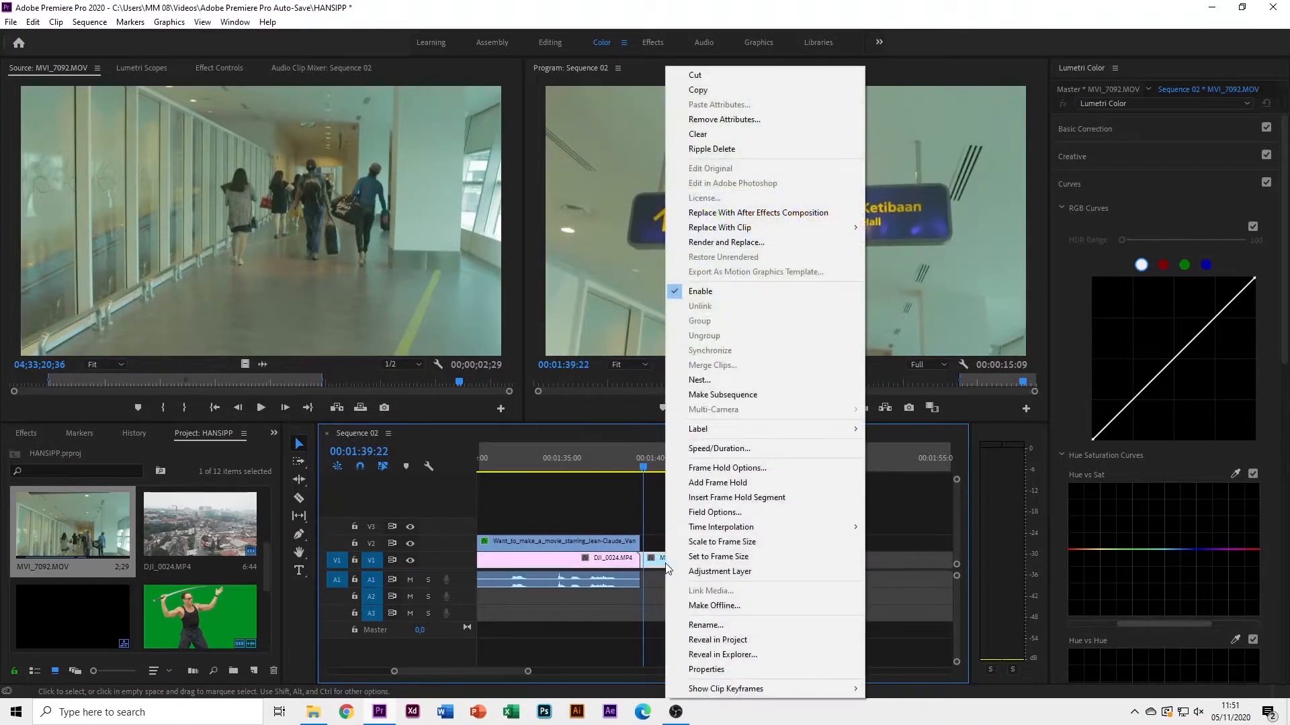
pyautogui.click(732, 448)
pyautogui.write('45')
pyautogui.press('BackSpace')
pyautogui.press('BackSpace')
pyautogui.write('50')
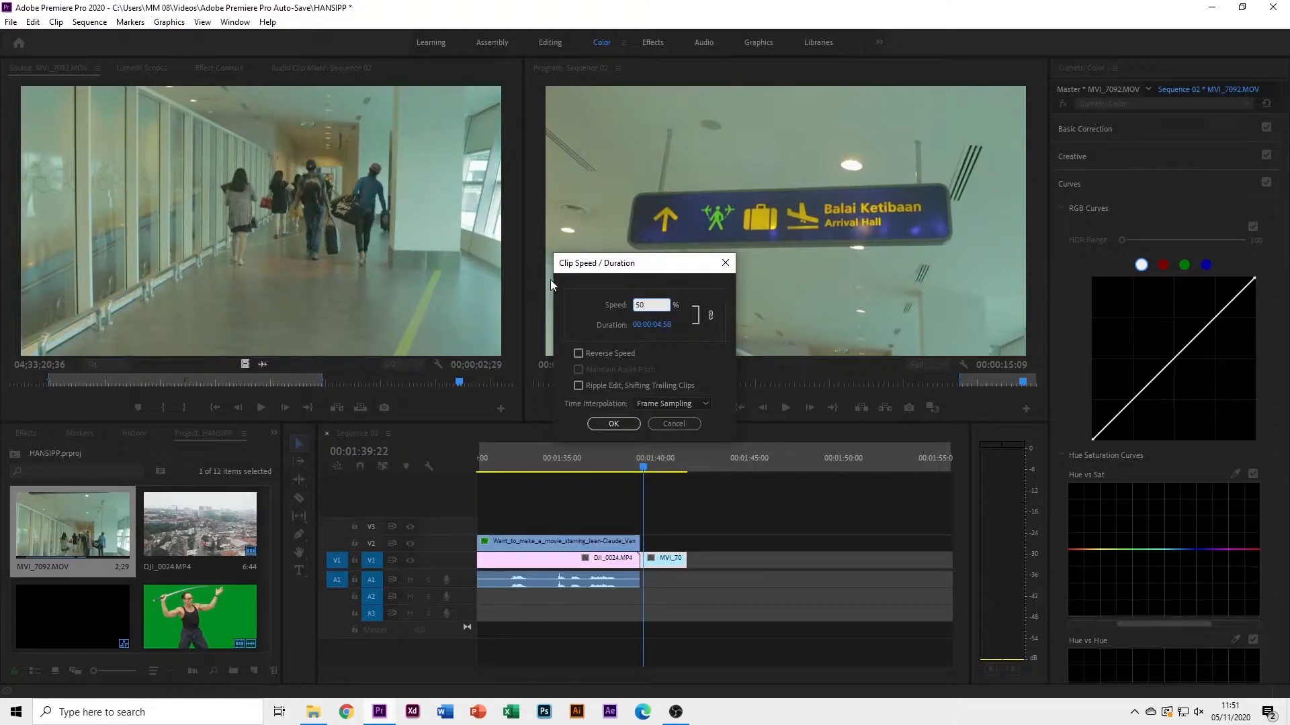
pyautogui.click(614, 423)
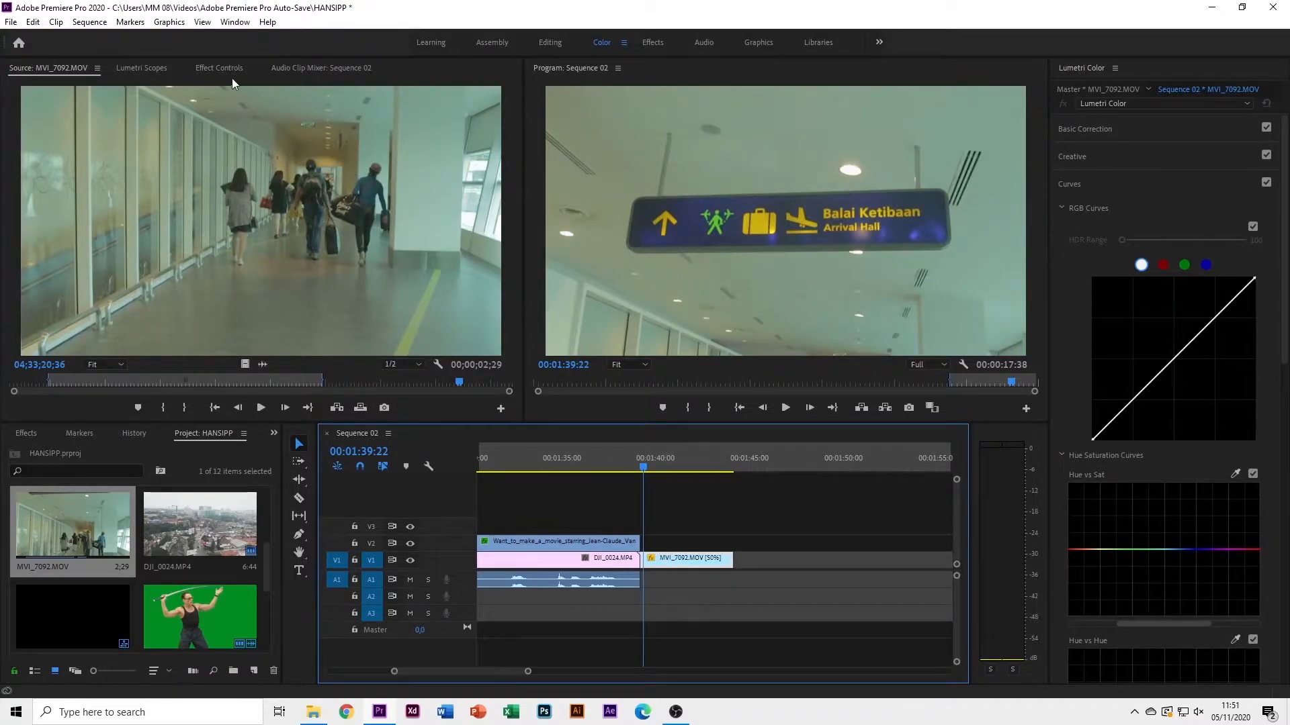
# Add a 100% opacity keyframe on MVI_7092.MOV near 00:01:39:50
pyautogui.click(217, 68)
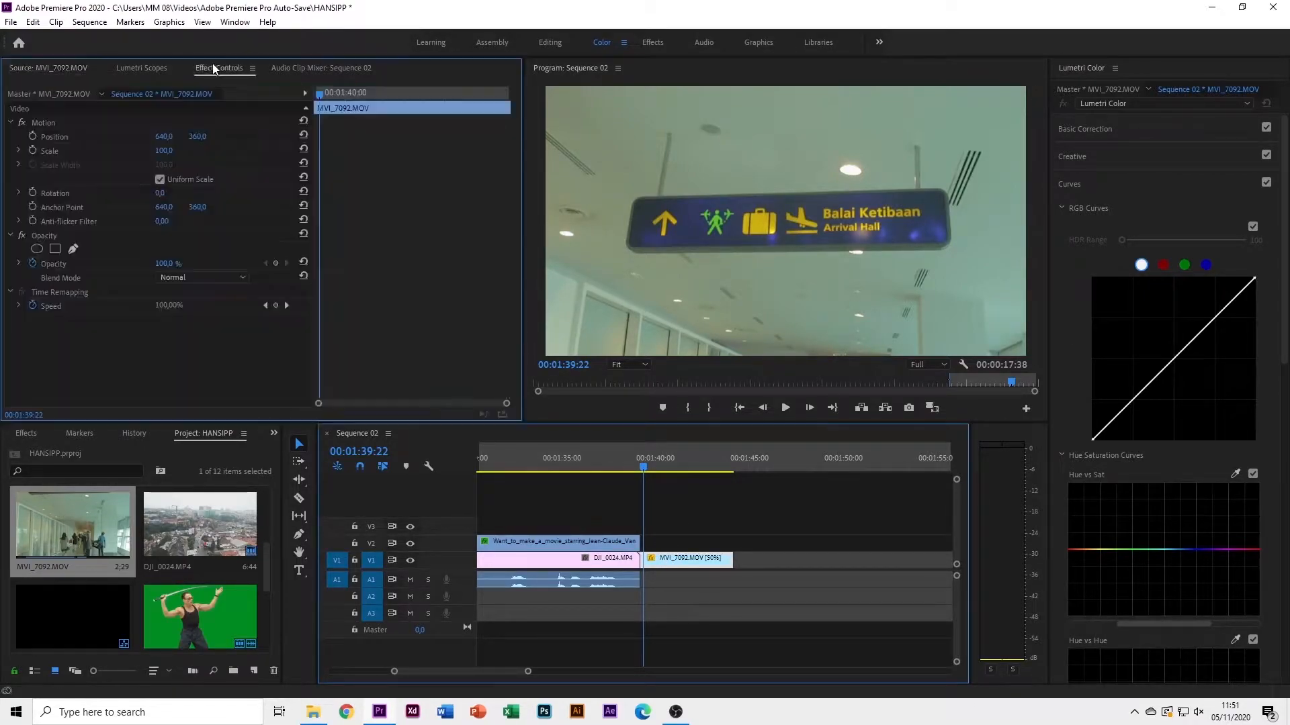
pyautogui.click(670, 563)
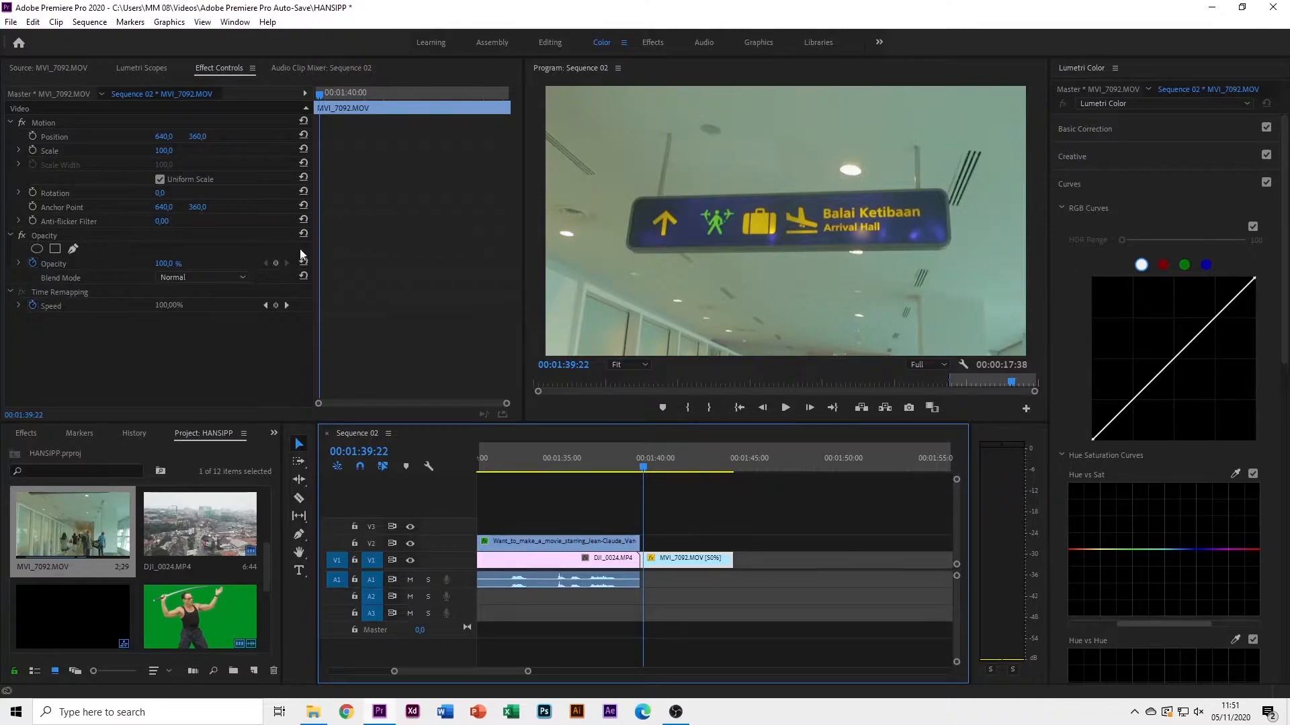
pyautogui.moveTo(330, 98); pyautogui.dragTo(336, 98)
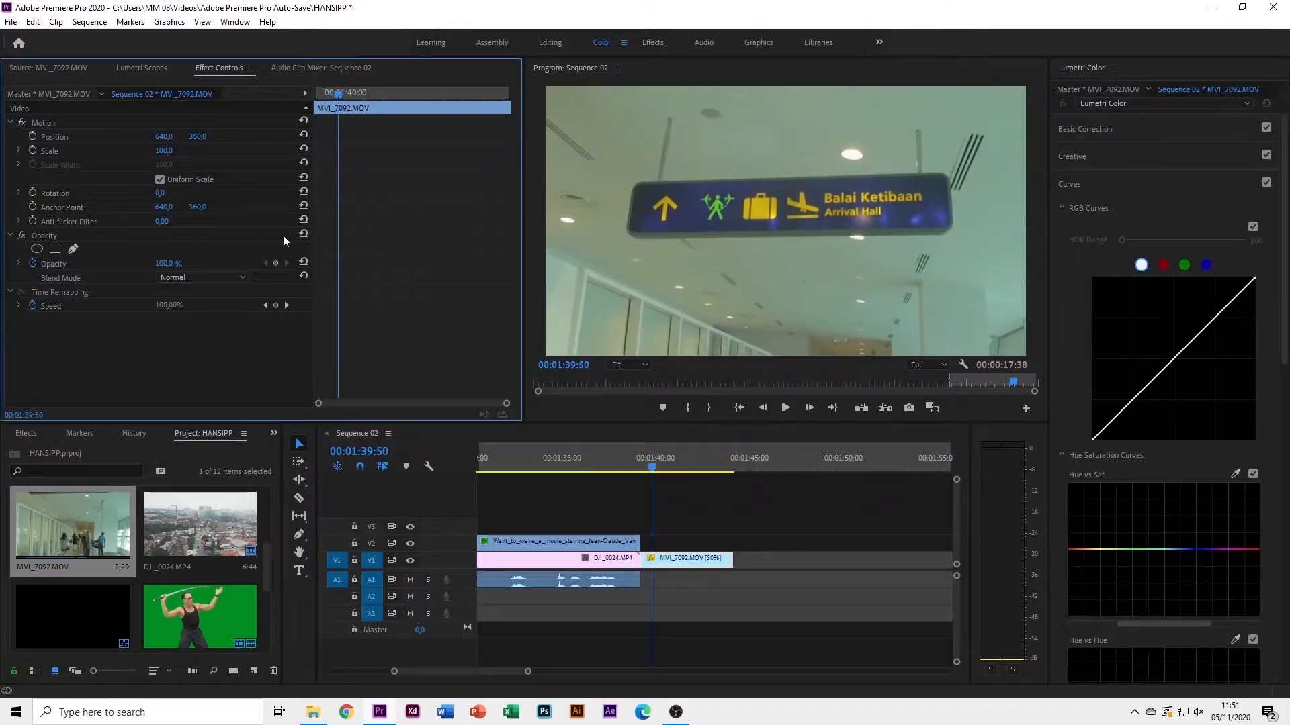
pyautogui.click(275, 262)
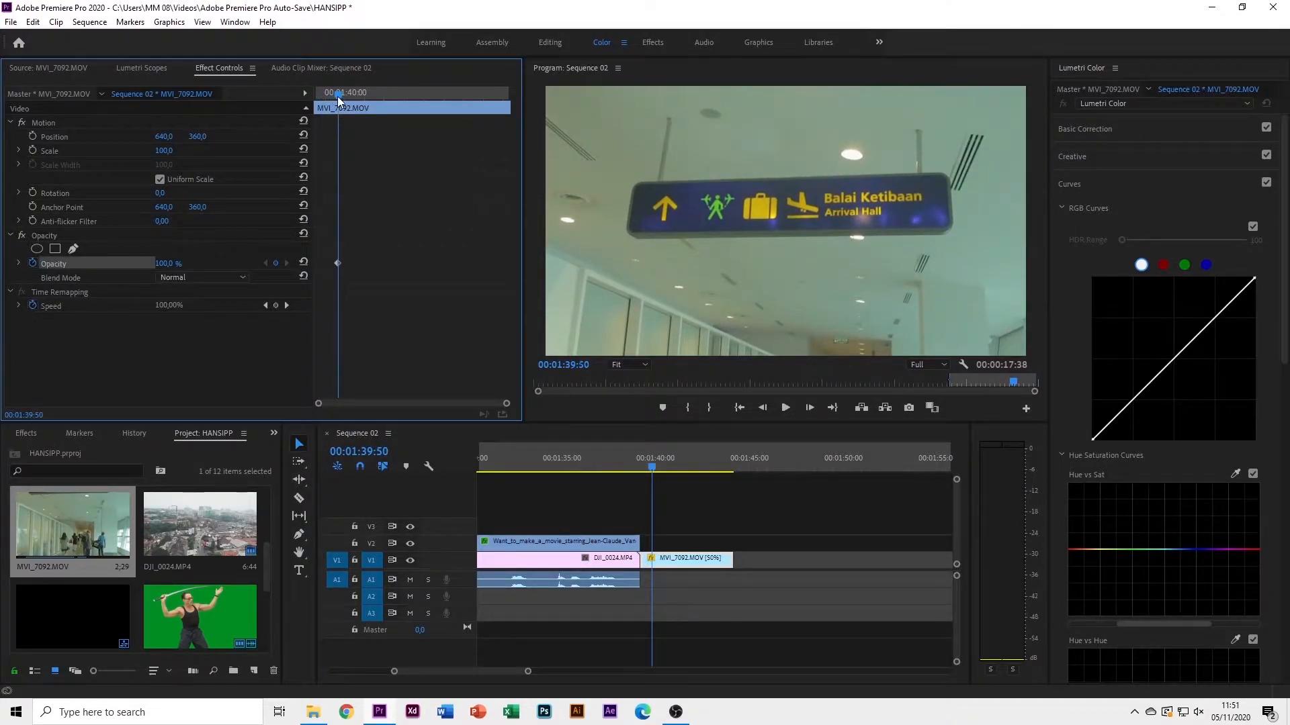
# Set MVI_7092's opacity to 0% at its first frame and preview the fade-in twice
pyautogui.moveTo(337, 95); pyautogui.dragTo(300, 102)
pyautogui.moveTo(173, 263); pyautogui.dragTo(162, 264)
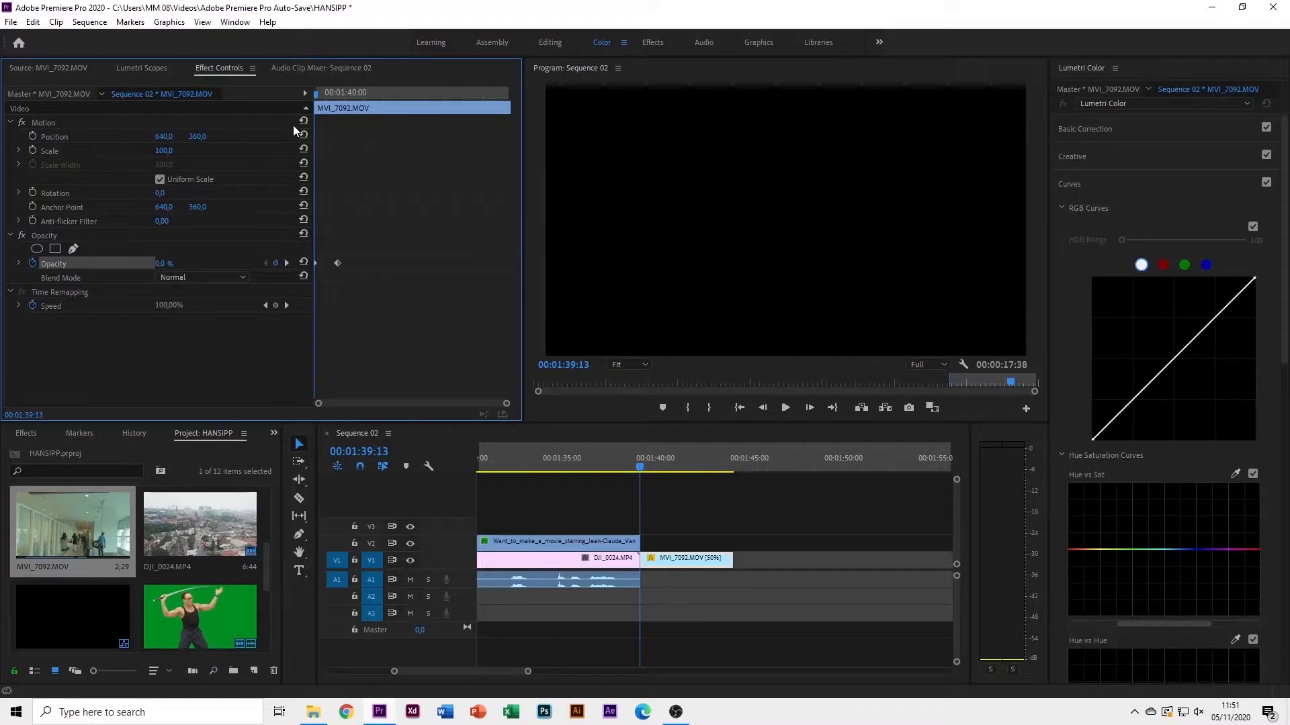
pyautogui.press('space')
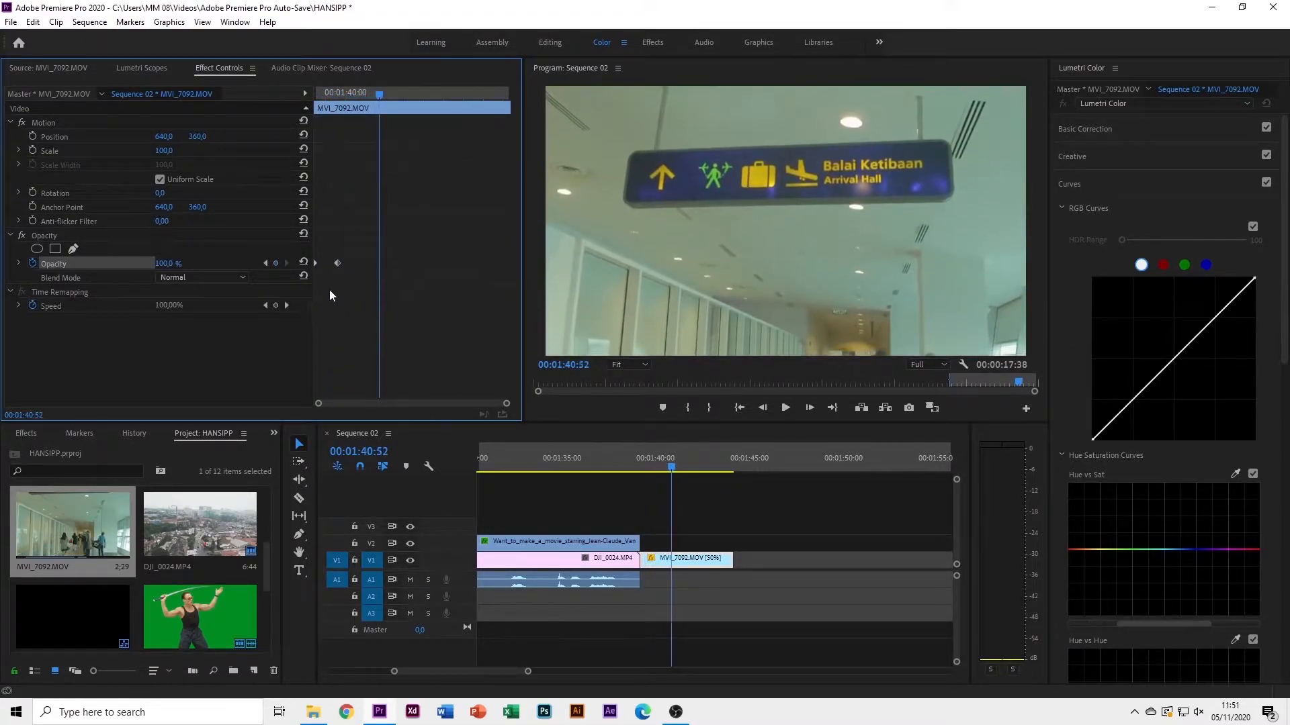
pyautogui.moveTo(362, 92); pyautogui.dragTo(320, 92)
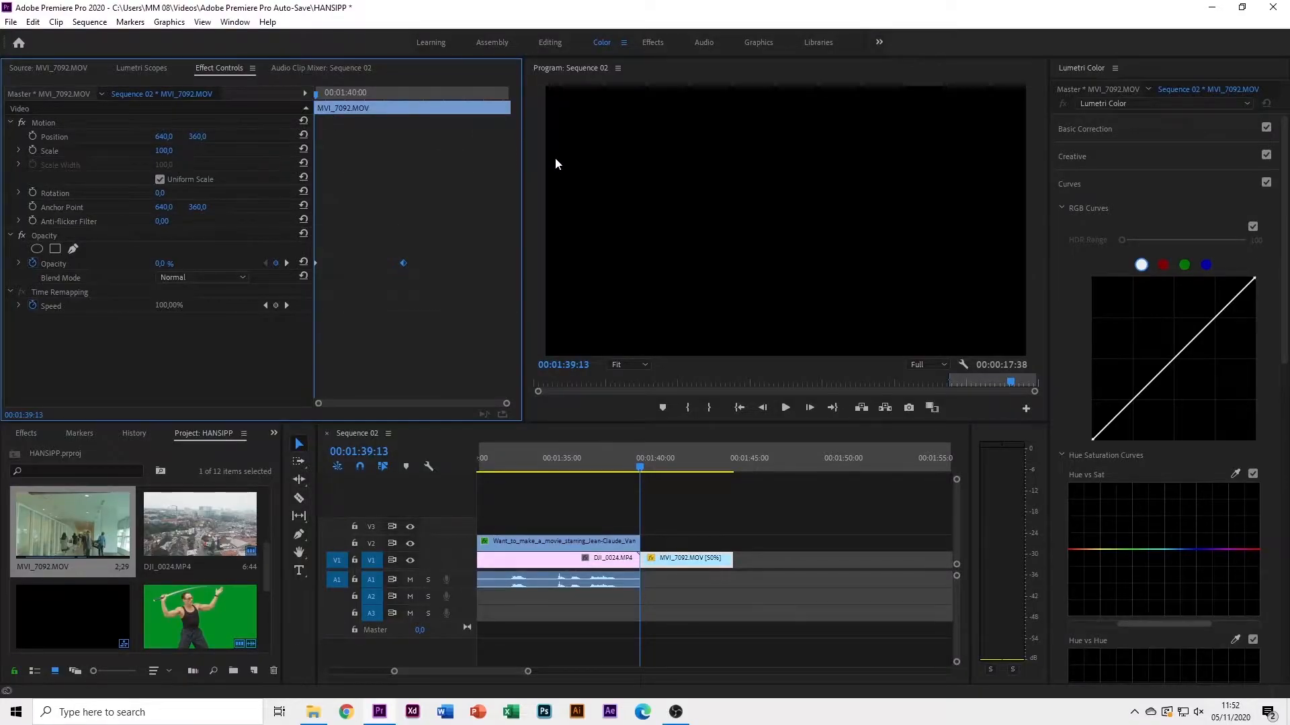
pyautogui.press('space')
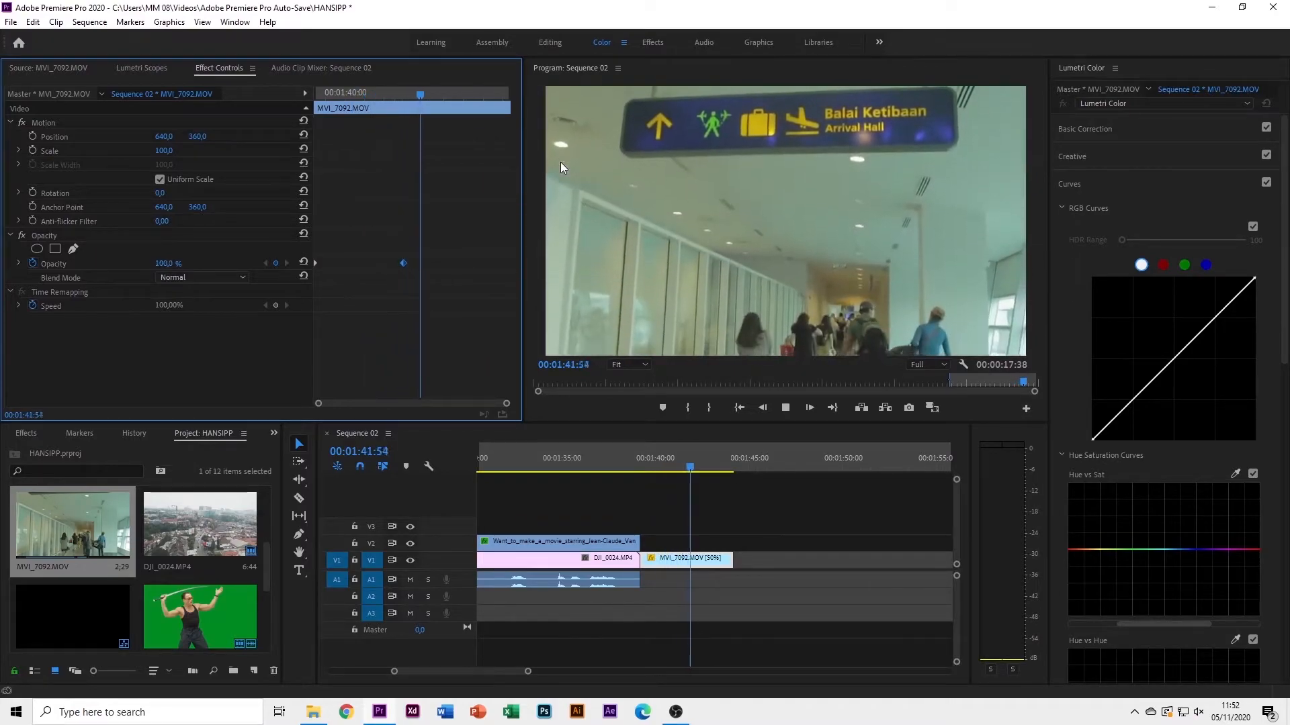
pyautogui.click(452, 98)
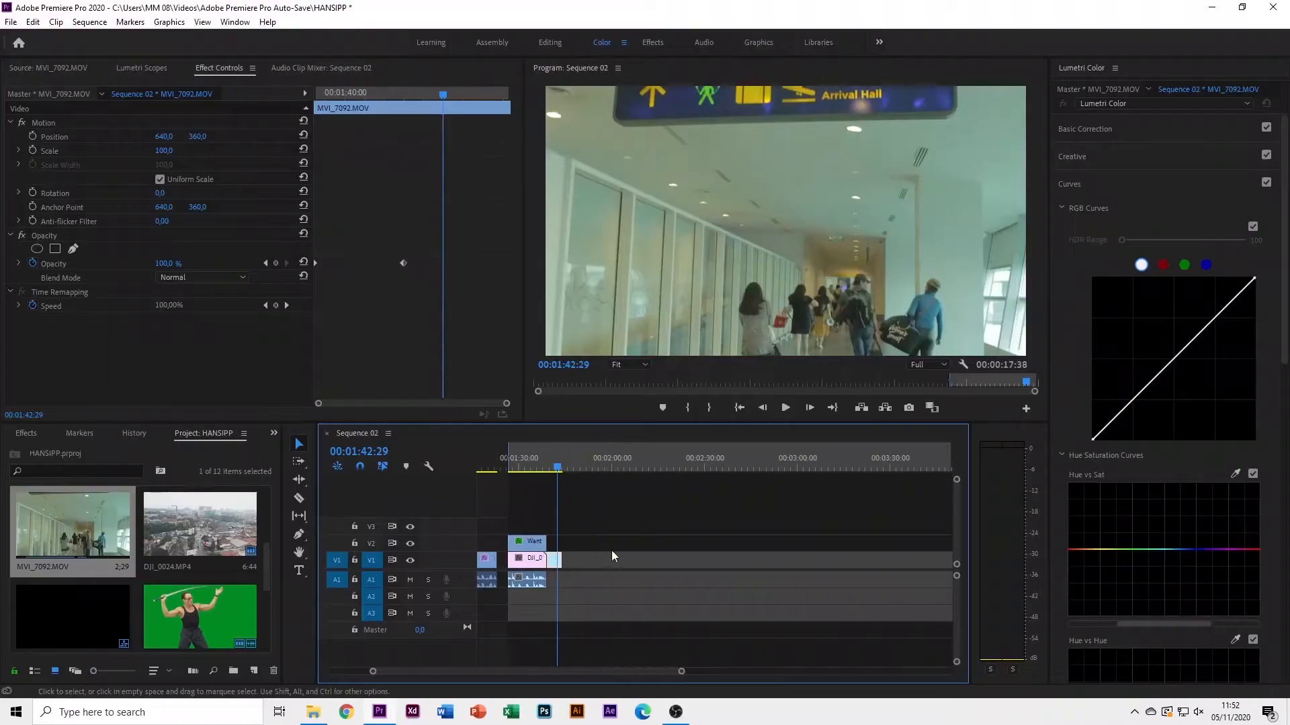
# Add MVI_7119.MOV's video only to V1 after MVI_7092 and show its motion settings
pyautogui.scroll(5, 611, 551)
pyautogui.moveTo(504, 460); pyautogui.dragTo(518, 477)
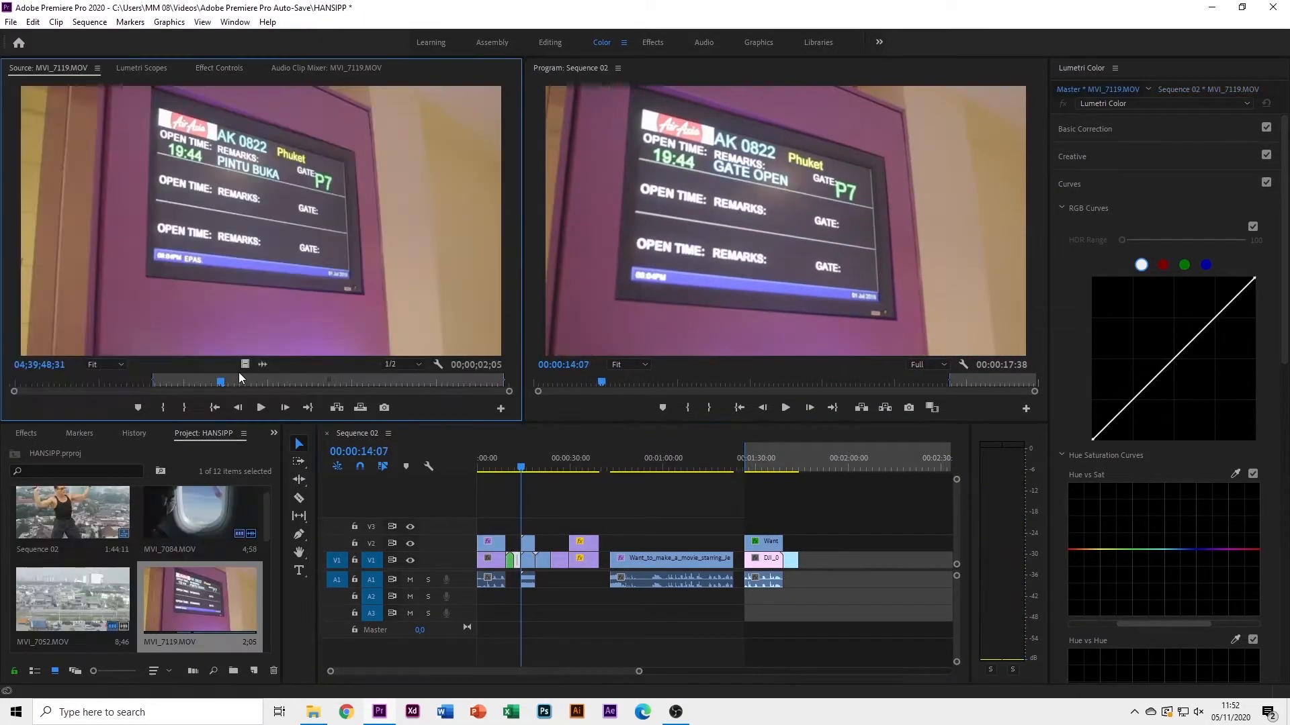
pyautogui.moveTo(246, 363); pyautogui.dragTo(245, 363)
pyautogui.moveTo(531, 465); pyautogui.dragTo(796, 561)
pyautogui.scroll(5, 843, 524)
pyautogui.moveTo(691, 466); pyautogui.dragTo(742, 473)
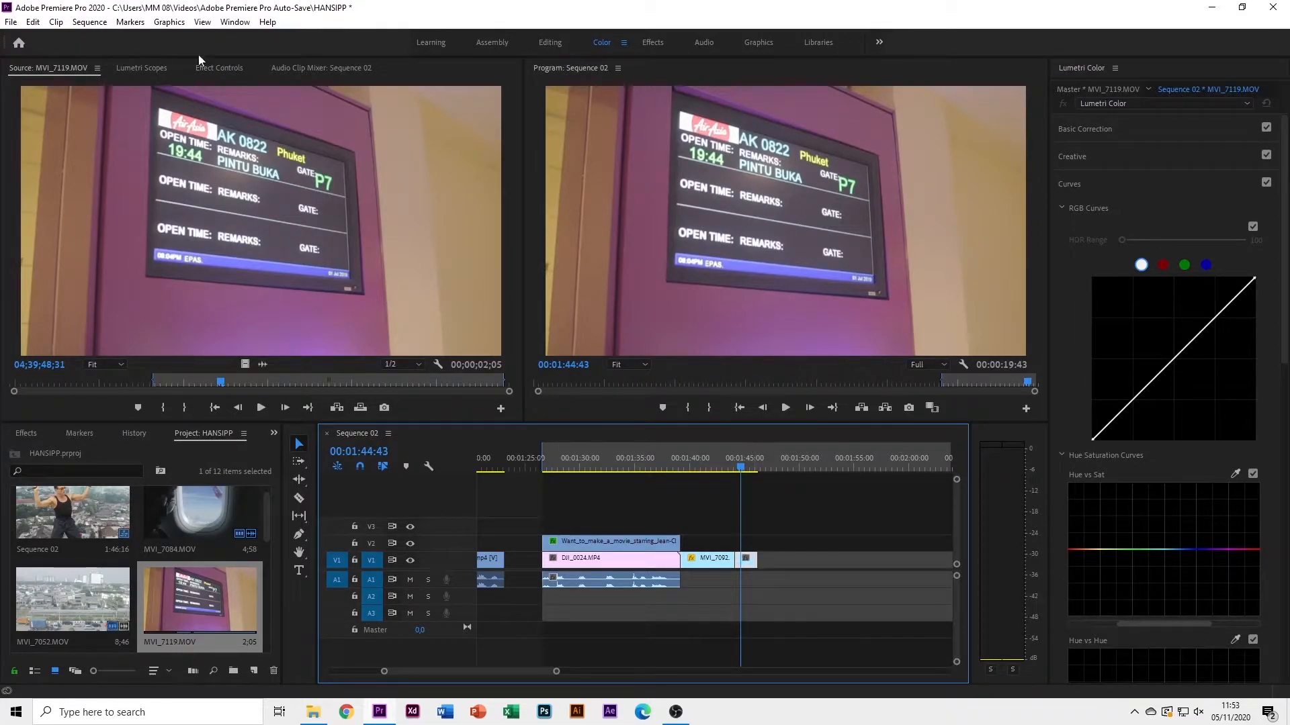
pyautogui.click(231, 68)
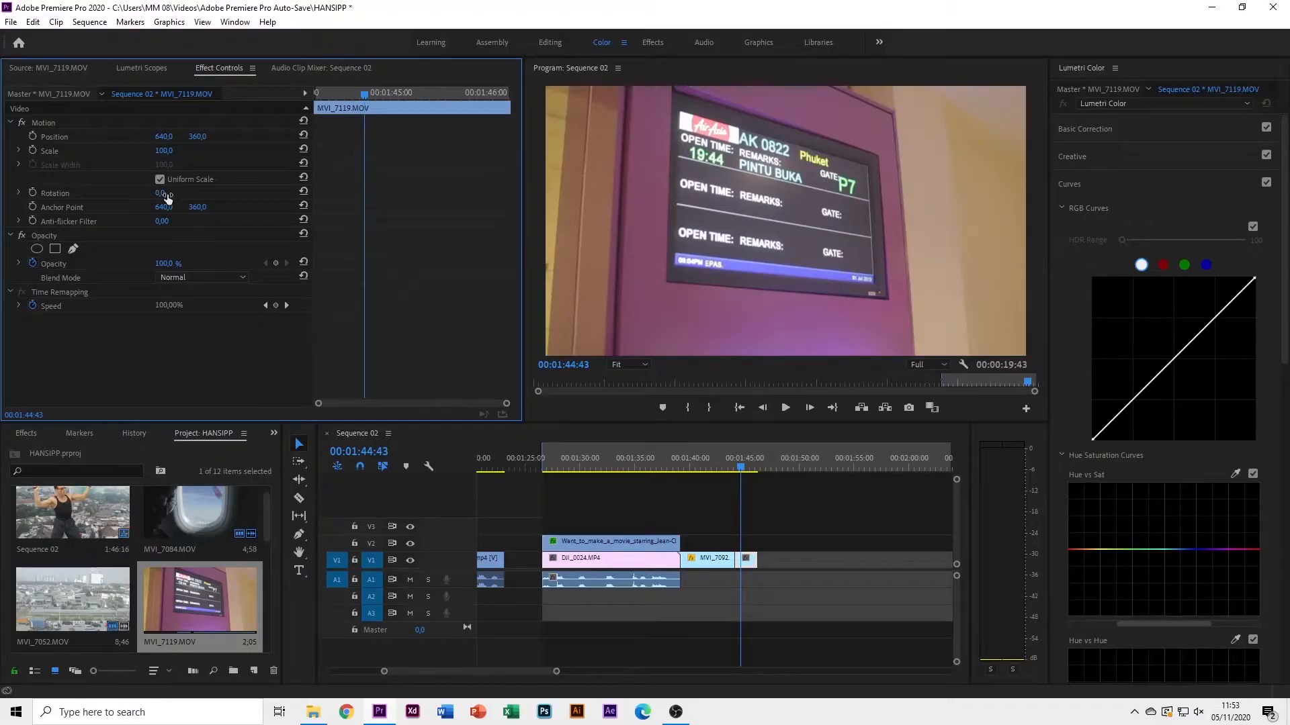
# Rotate MVI_7119.MOV 180° and play the end of the sequence to review the flip
pyautogui.click(166, 194)
pyautogui.press('Return')
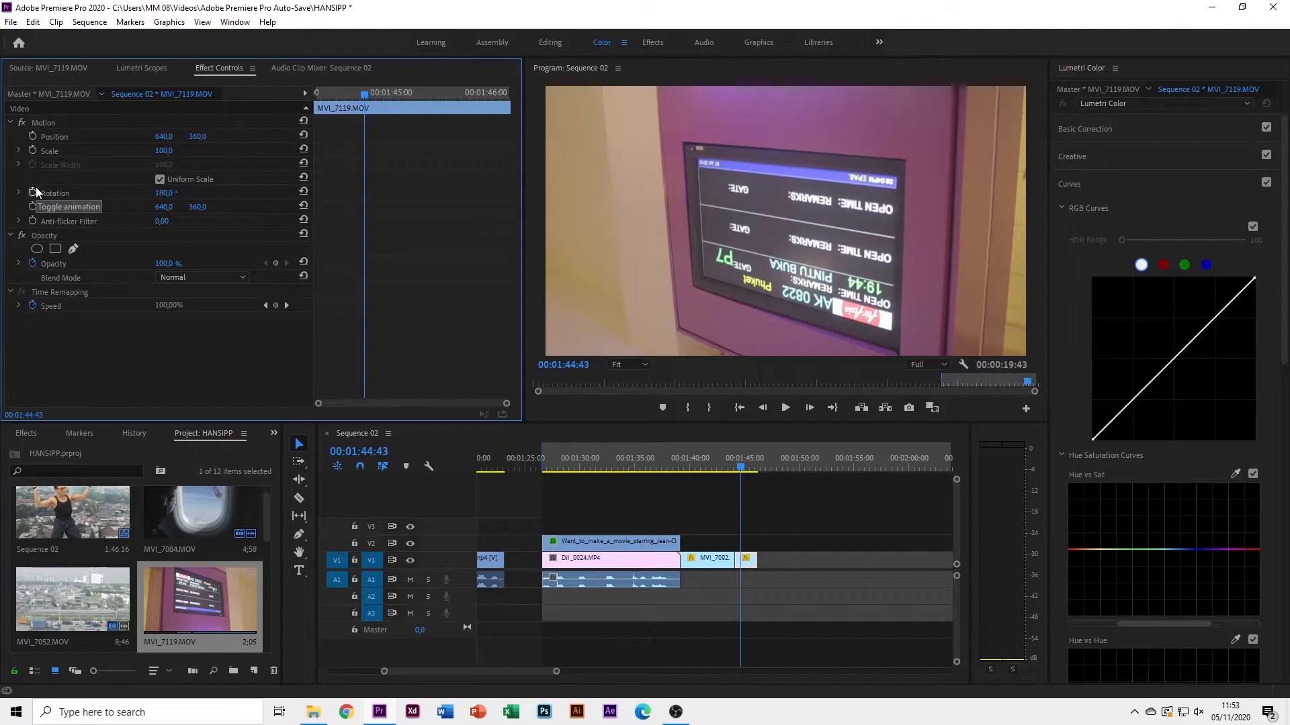
pyautogui.click(726, 468)
pyautogui.moveTo(726, 469); pyautogui.dragTo(620, 485)
pyautogui.press('space')
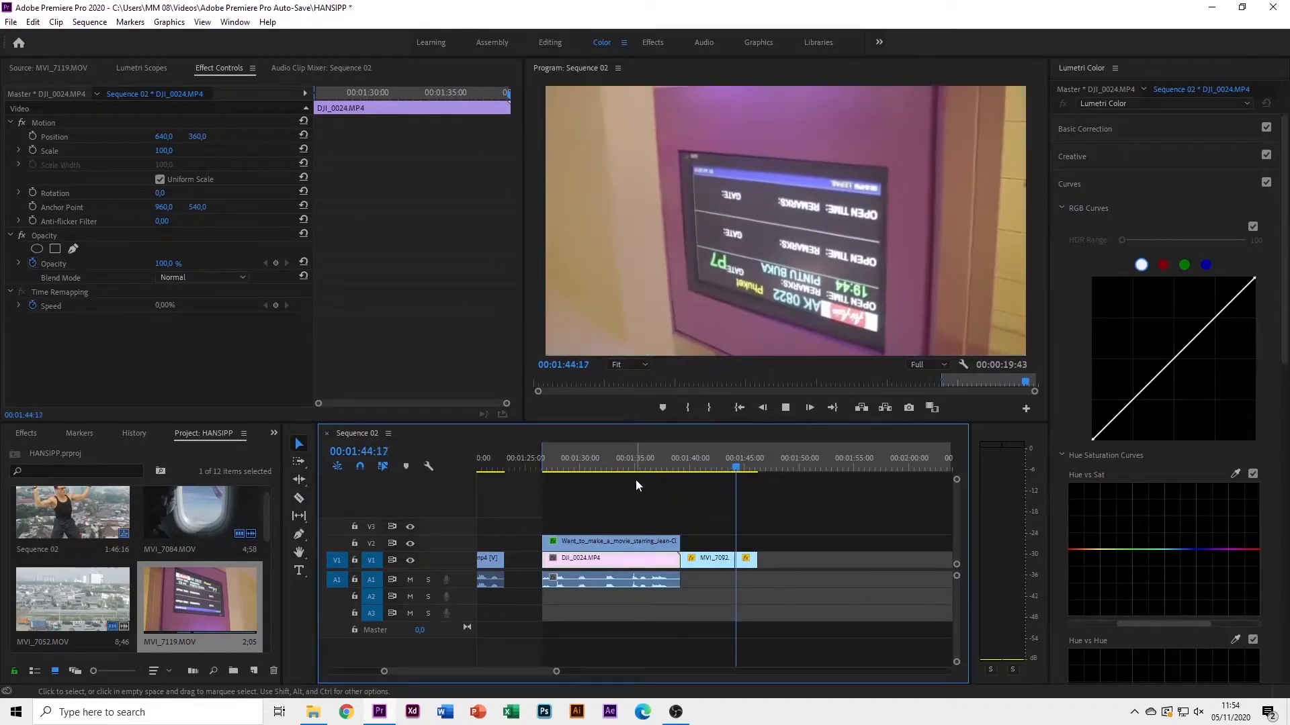
pyautogui.press('space')
pyautogui.press('space')
pyautogui.scroll(-15, 792, 490)
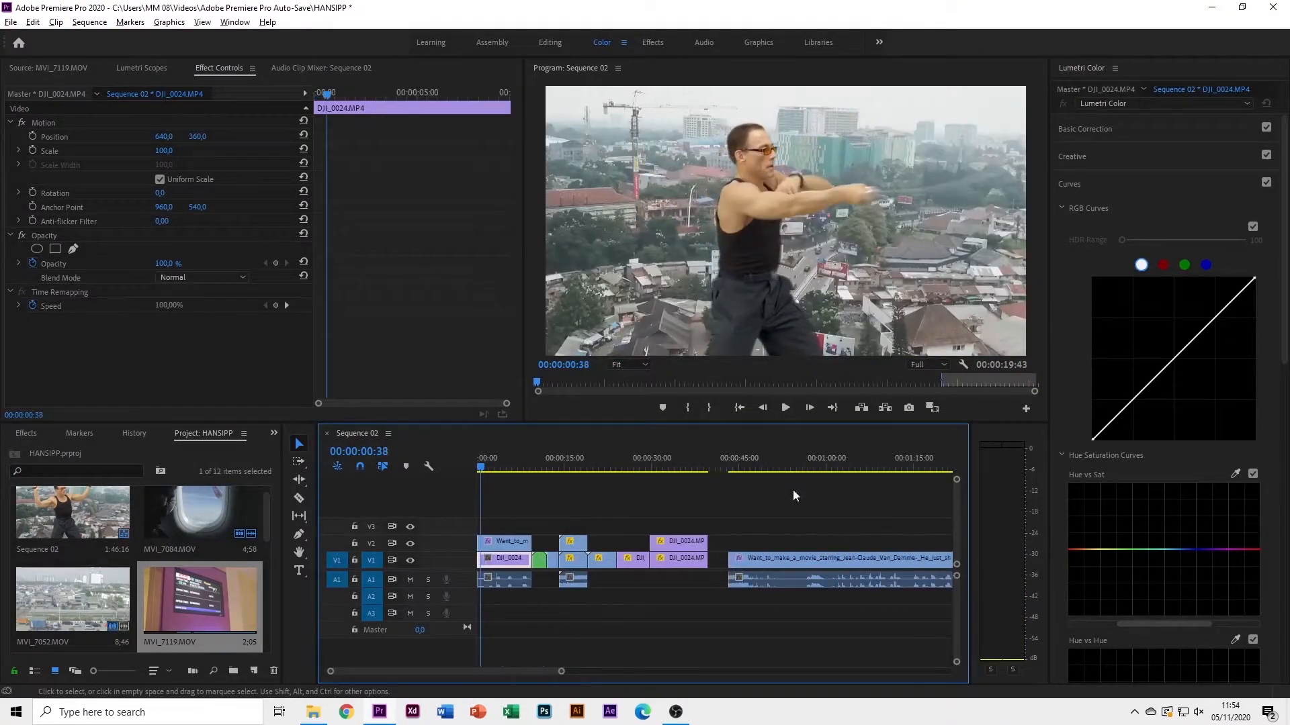
pyautogui.scroll(3, 772, 517)
pyautogui.moveTo(523, 466); pyautogui.dragTo(535, 466)
pyautogui.scroll(-6, 576, 539)
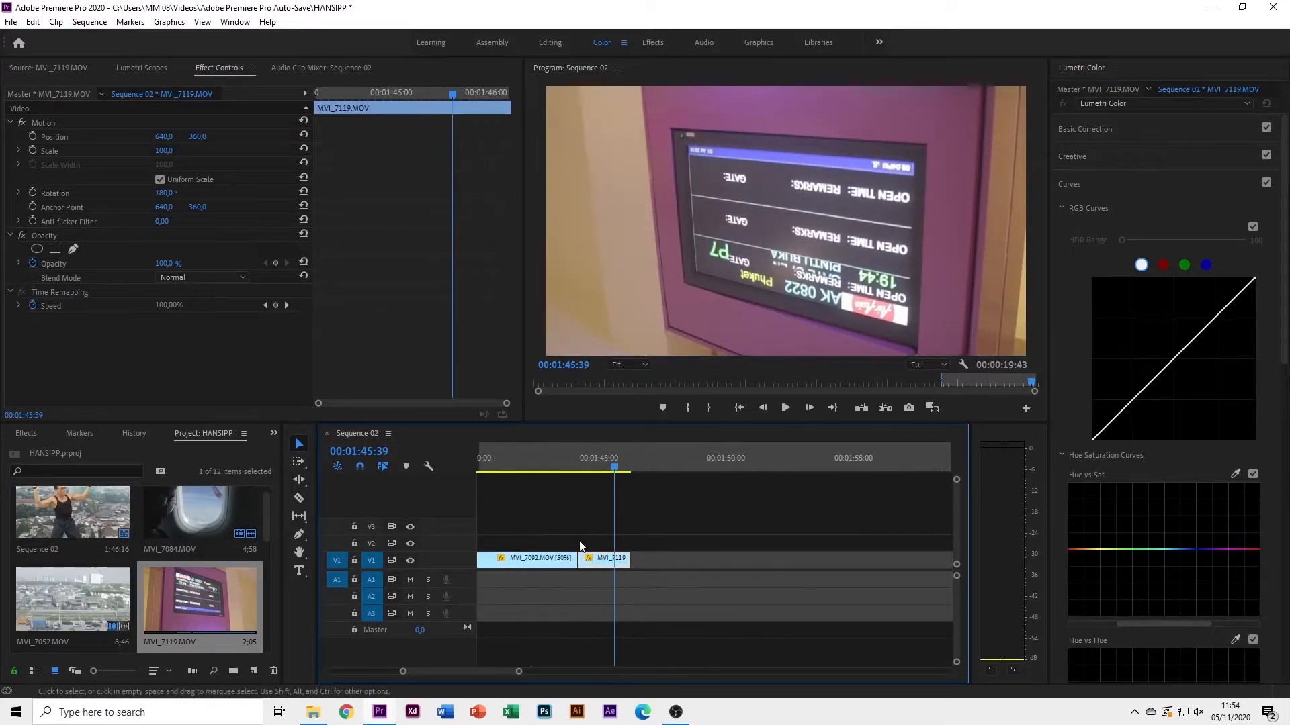
pyautogui.scroll(5, 577, 550)
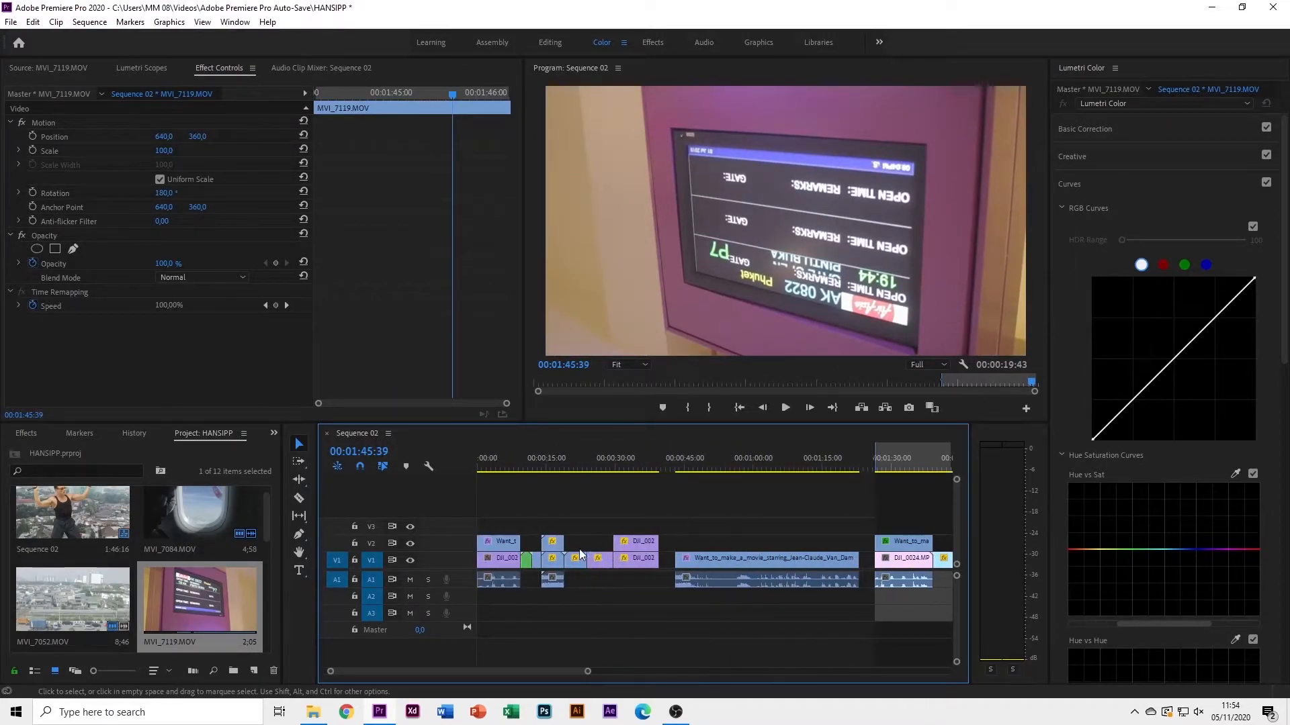
pyautogui.click(532, 458)
pyautogui.press('space')
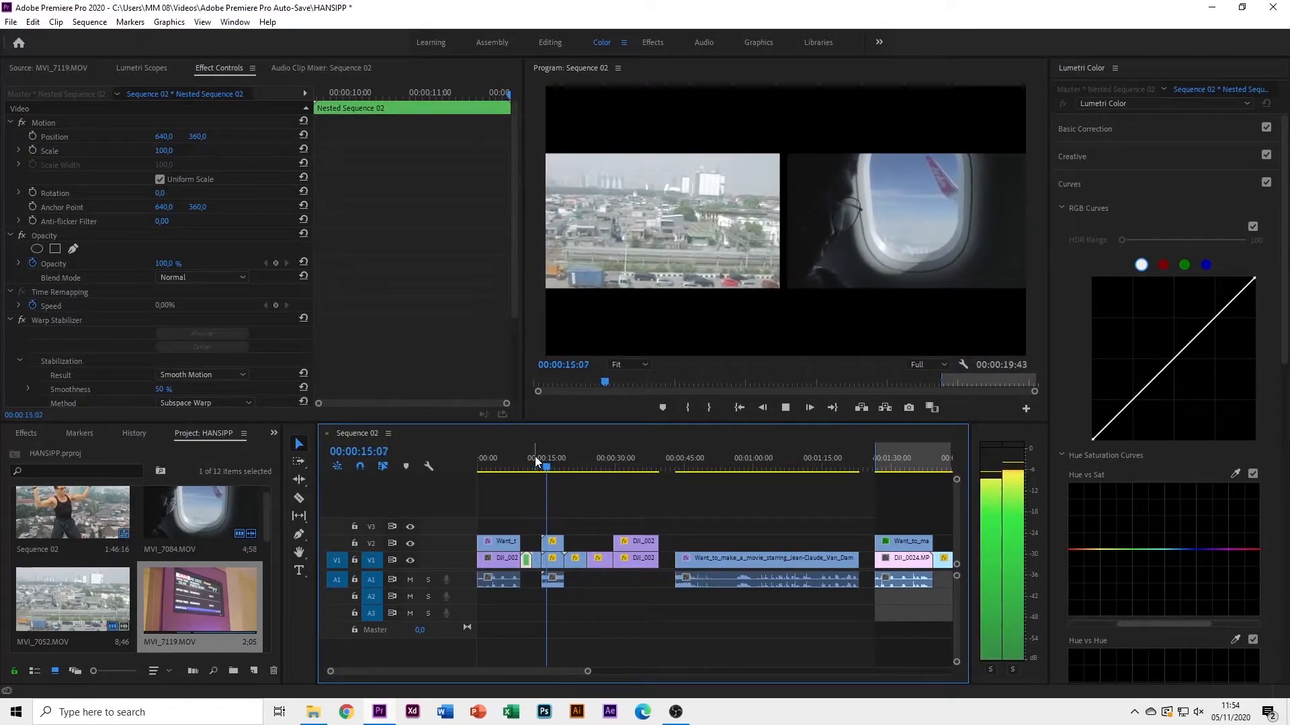
pyautogui.press('space')
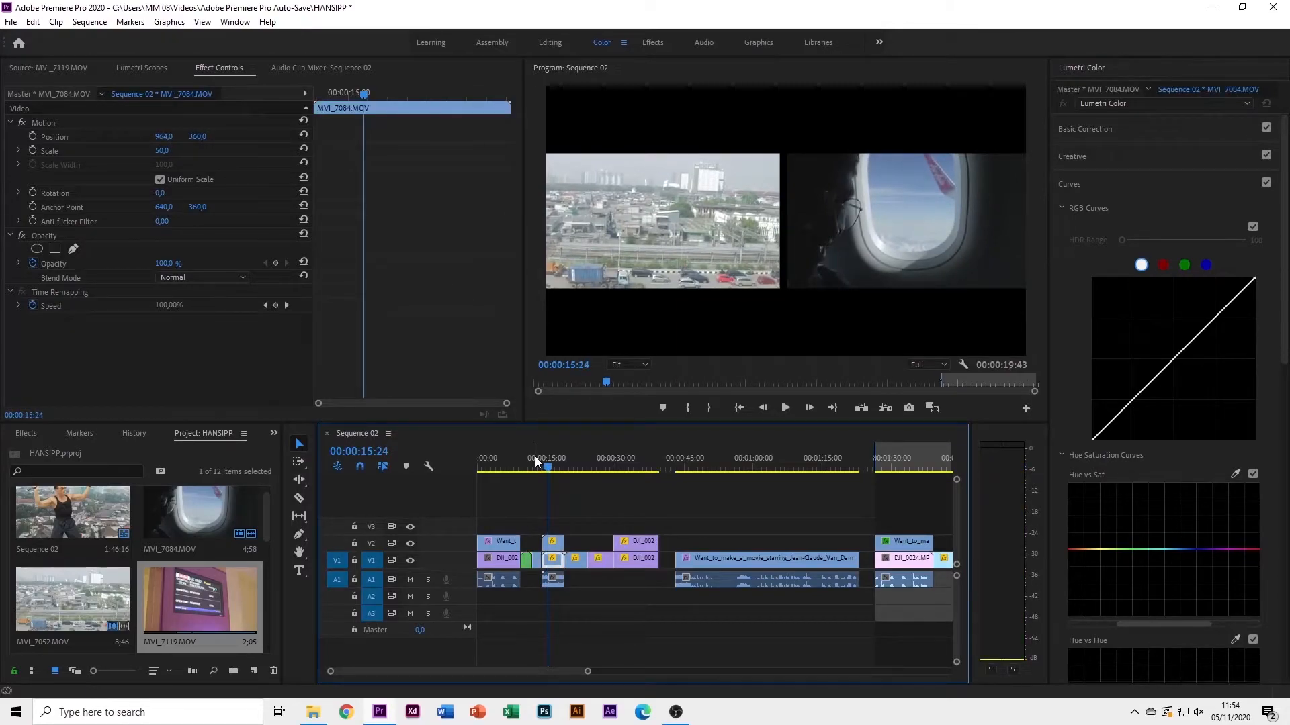
pyautogui.moveTo(547, 462); pyautogui.dragTo(544, 463)
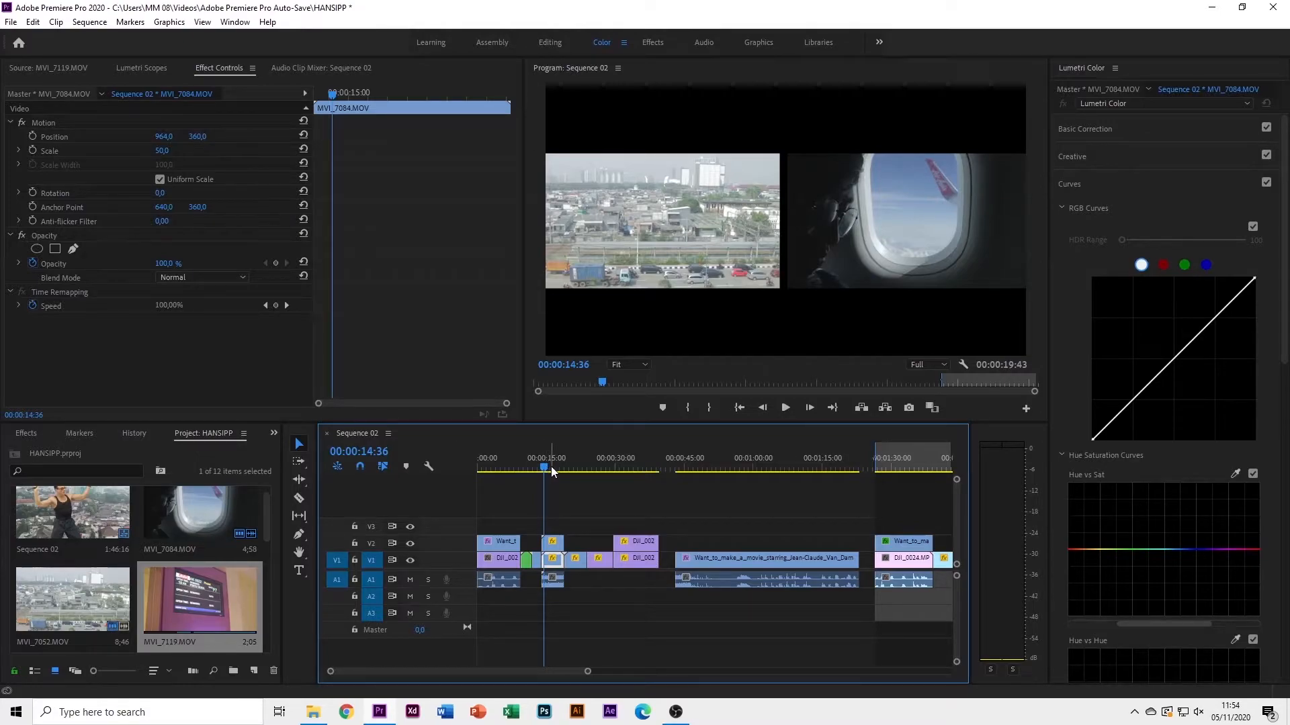
pyautogui.moveTo(535, 464); pyautogui.dragTo(553, 464)
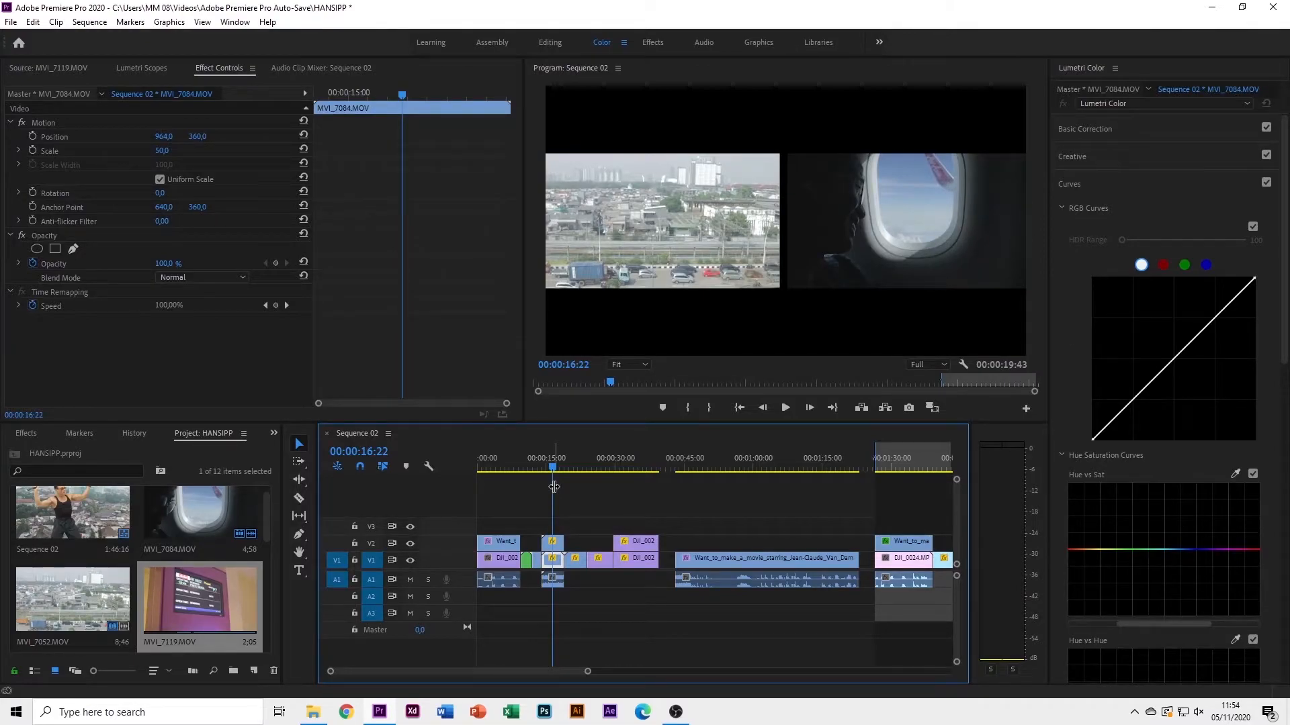
pyautogui.scroll(-5, 724, 529)
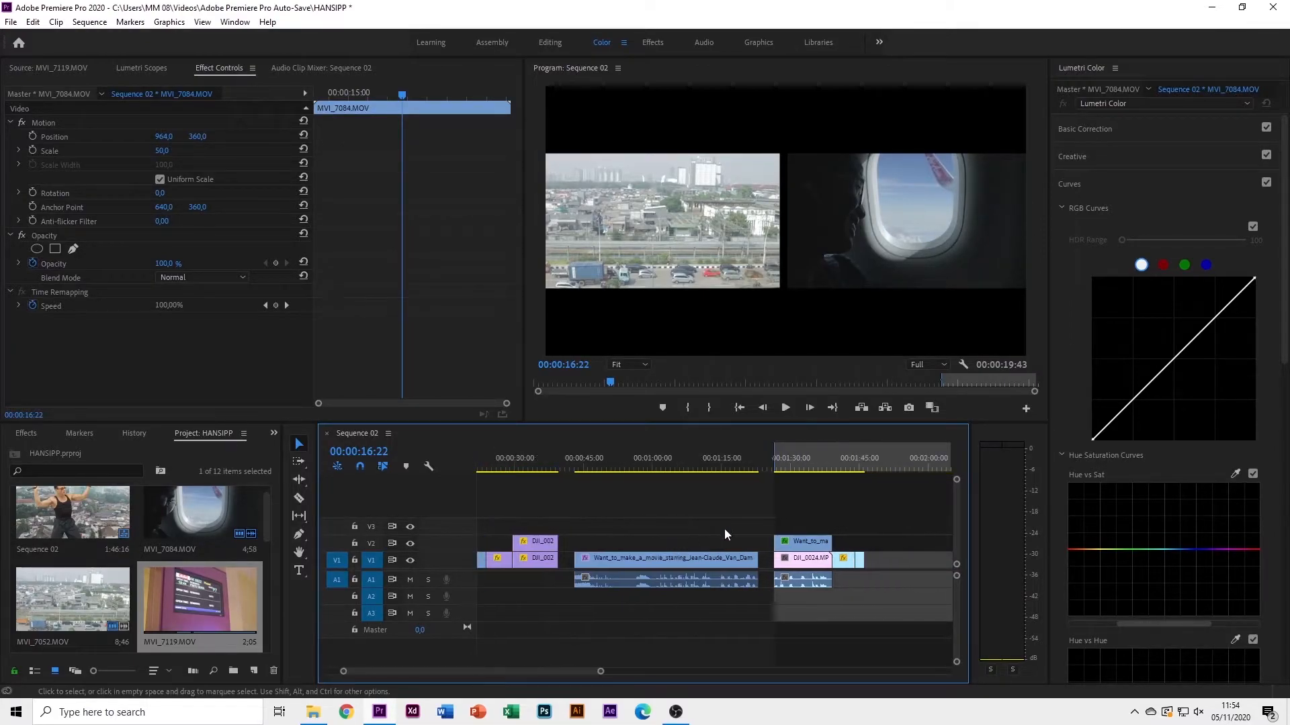
# Add the airplane-window clip MVI_7084.MOV's video to the end of V1
pyautogui.doubleClick(220, 503)
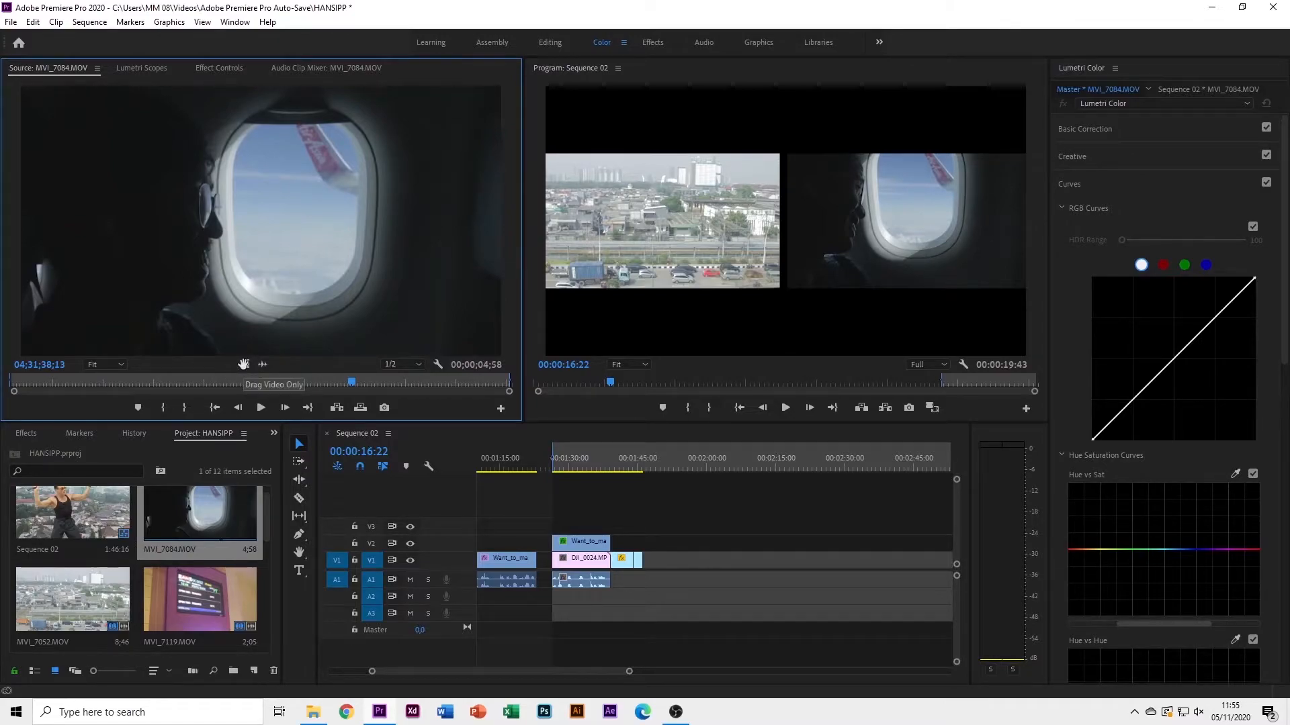
pyautogui.moveTo(243, 364); pyautogui.dragTo(650, 563)
pyautogui.moveTo(647, 468); pyautogui.dragTo(658, 471)
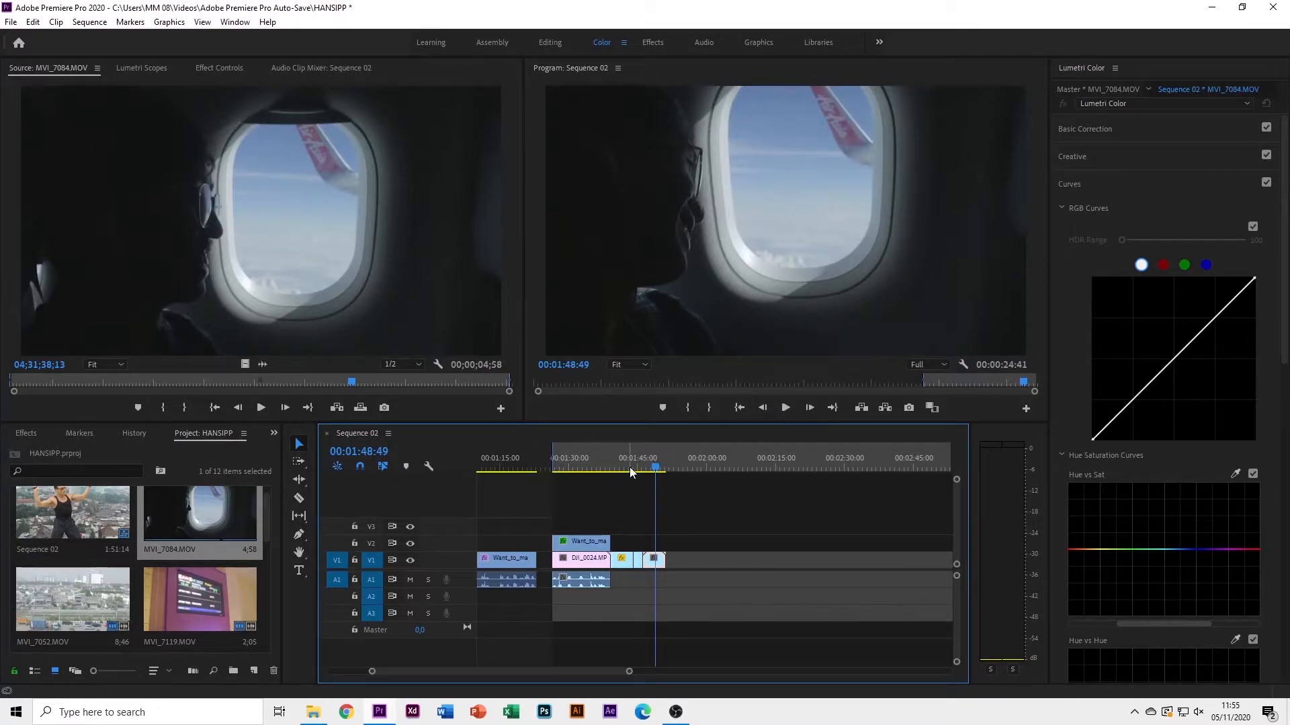
# Reposition the playhead and load the city clip MVI_7052.MOV in the Source monitor
pyautogui.scroll(-4, 622, 523)
pyautogui.hscroll(-2, 561, 522)
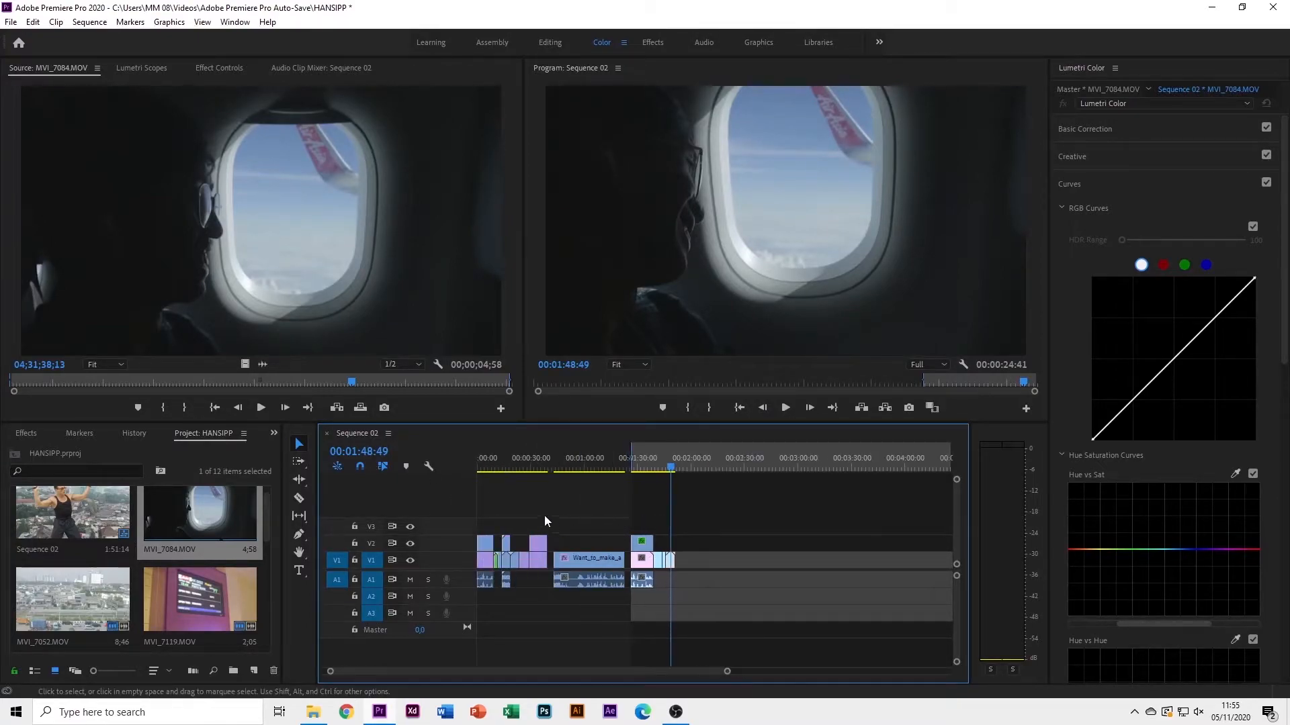
pyautogui.click(508, 469)
pyautogui.moveTo(508, 469); pyautogui.dragTo(675, 489)
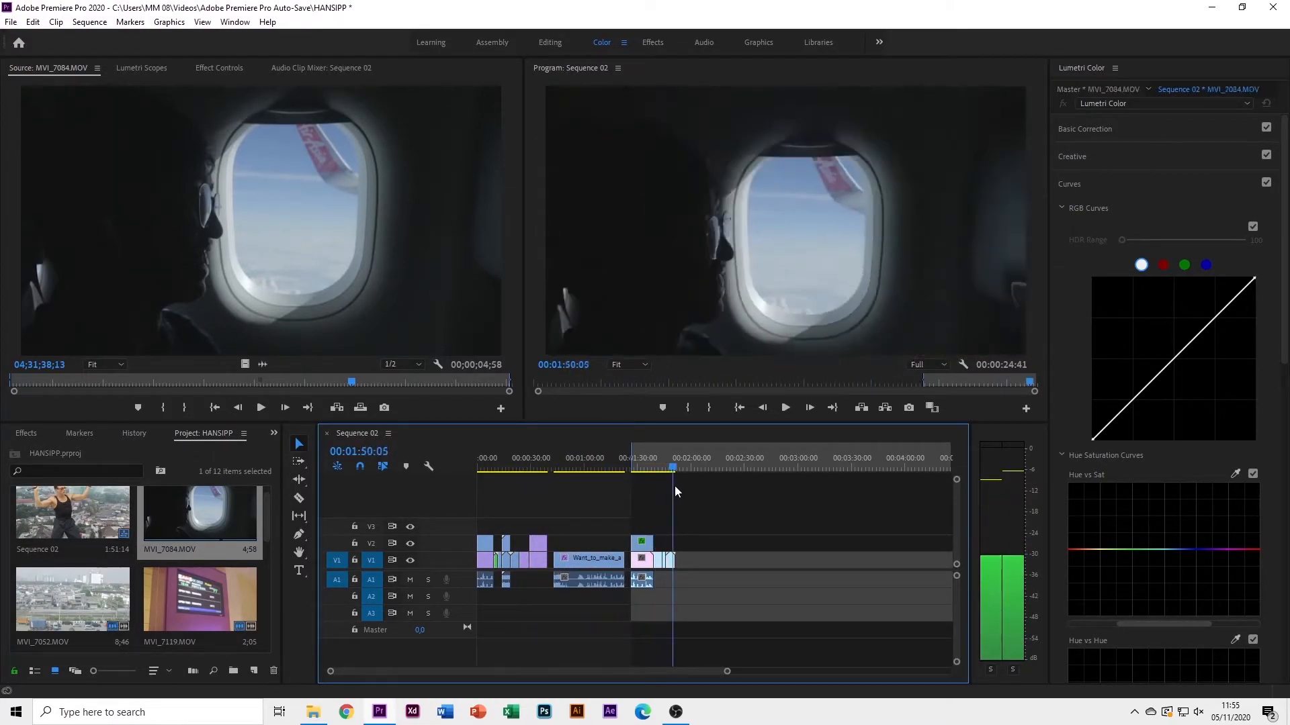
pyautogui.doubleClick(100, 602)
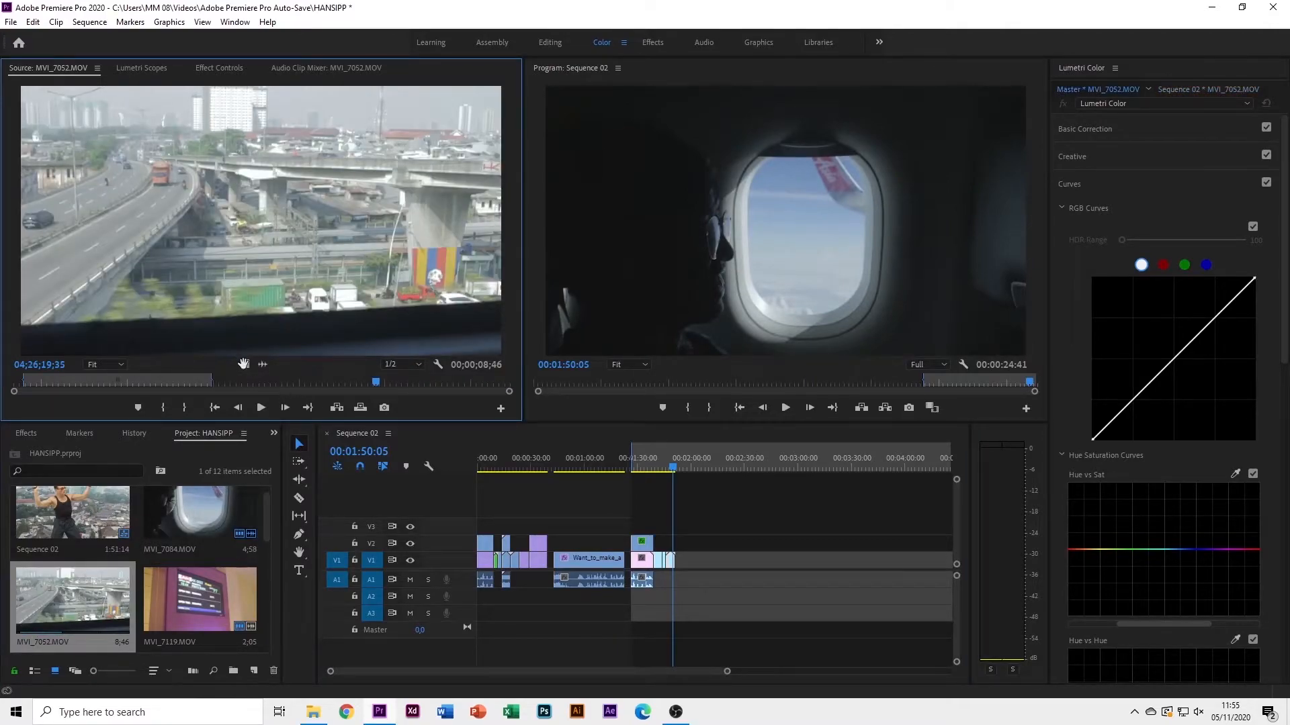
# Stack MVI_7052.MOV's video on V2 above MVI_7084 and trim it to end with it
pyautogui.moveTo(244, 364); pyautogui.dragTo(671, 543)
pyautogui.scroll(6, 672, 548)
pyautogui.scroll(1, 653, 545)
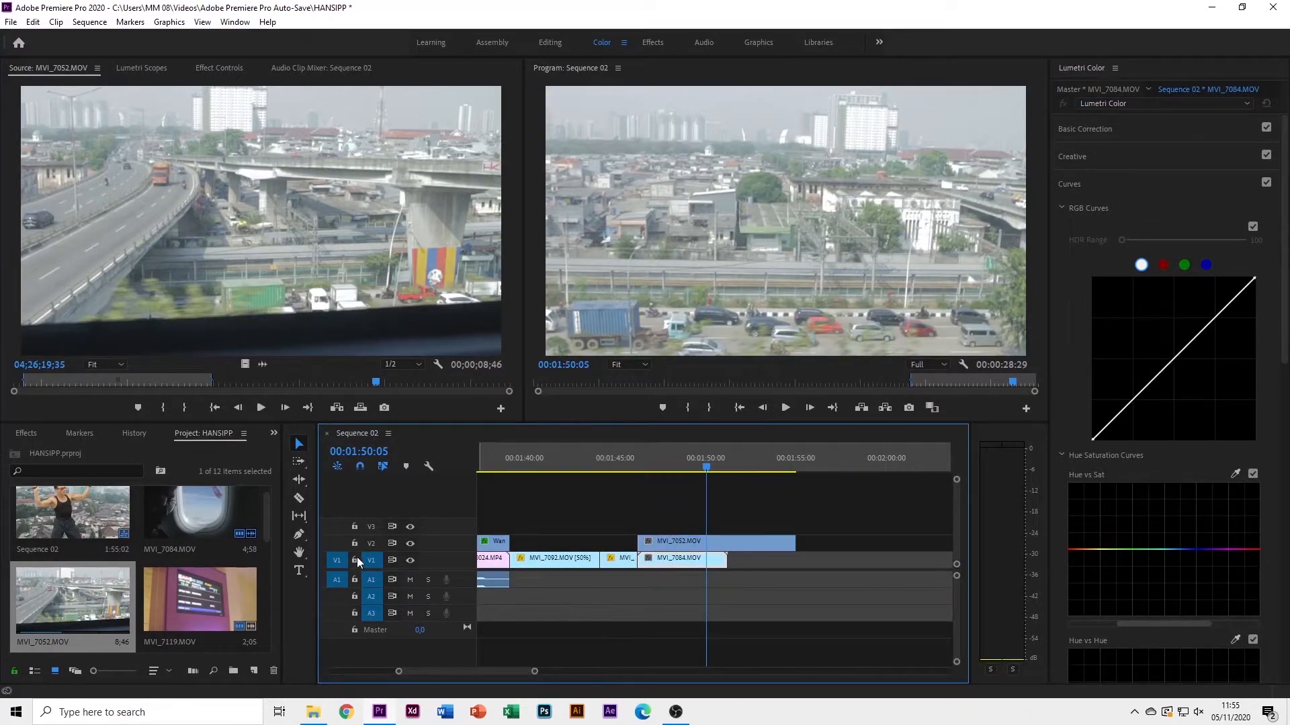
pyautogui.moveTo(687, 475); pyautogui.dragTo(659, 474)
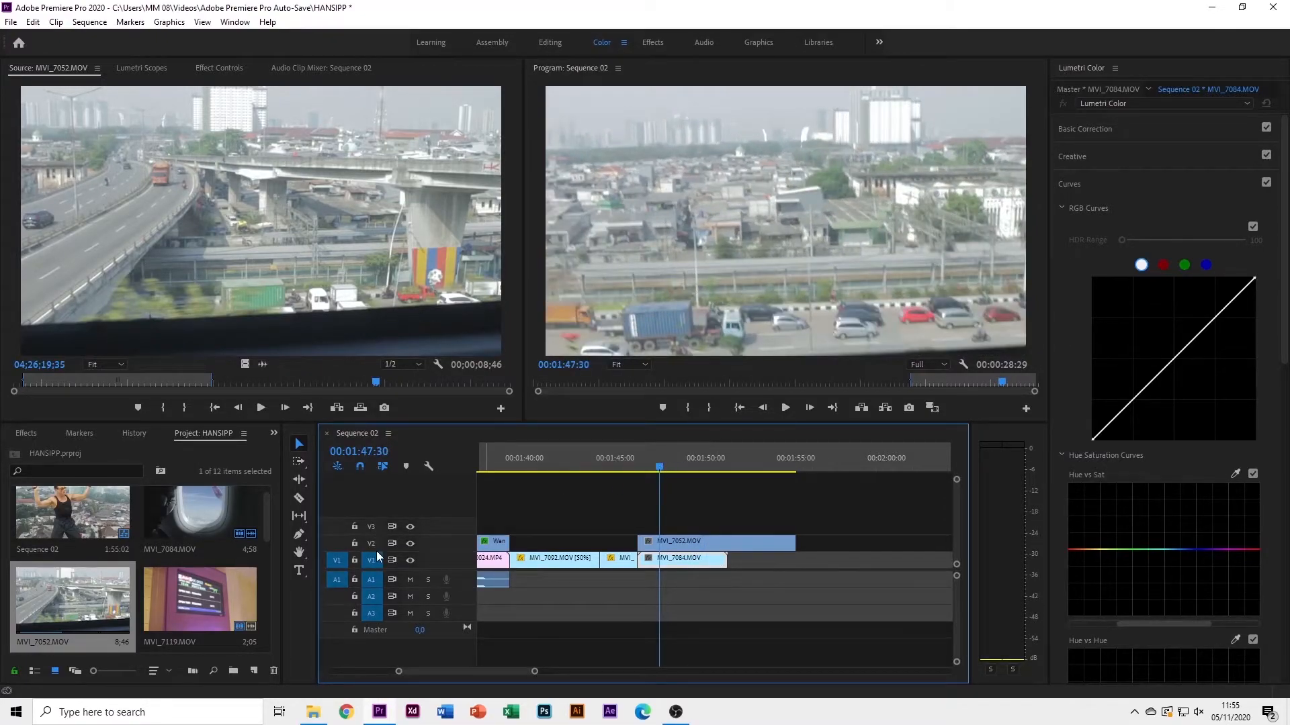
pyautogui.moveTo(644, 471); pyautogui.dragTo(698, 473)
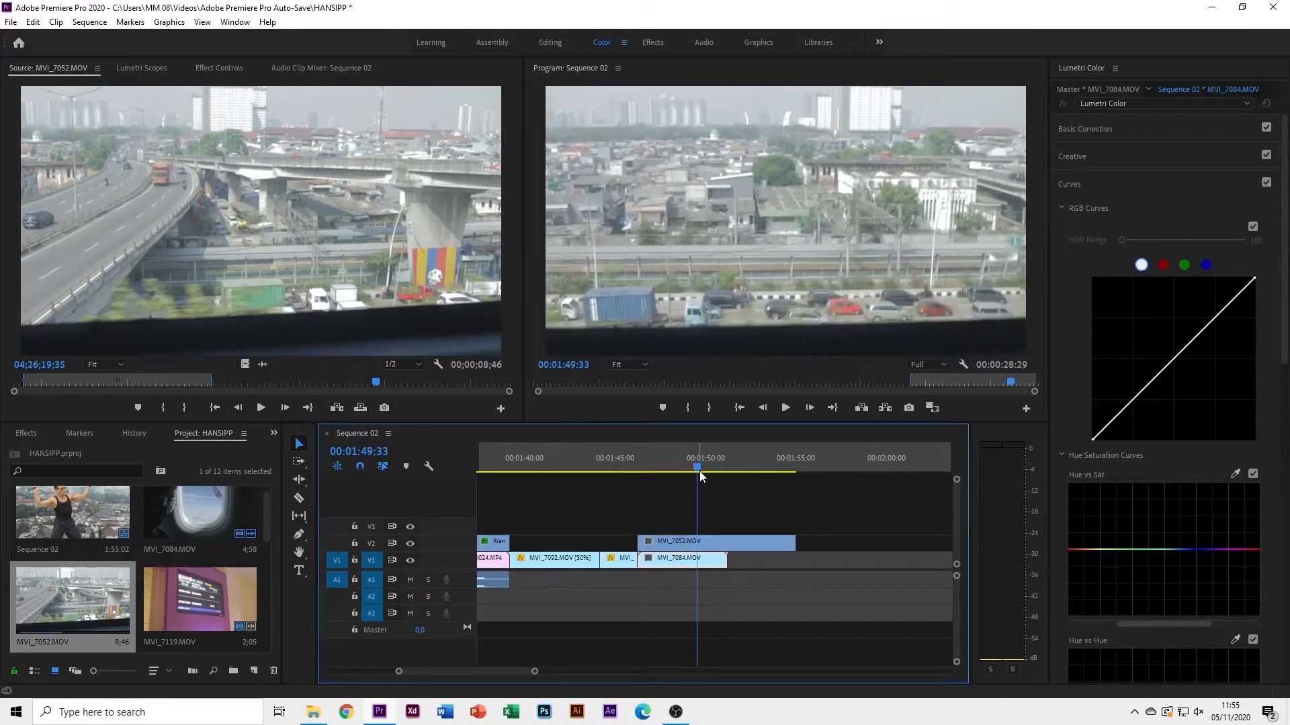
pyautogui.moveTo(699, 470)
pyautogui.mouseDown()
pyautogui.moveTo(663, 476)
pyautogui.moveTo(686, 466)
pyautogui.moveTo(675, 471)
pyautogui.moveTo(714, 478)
pyautogui.mouseUp()
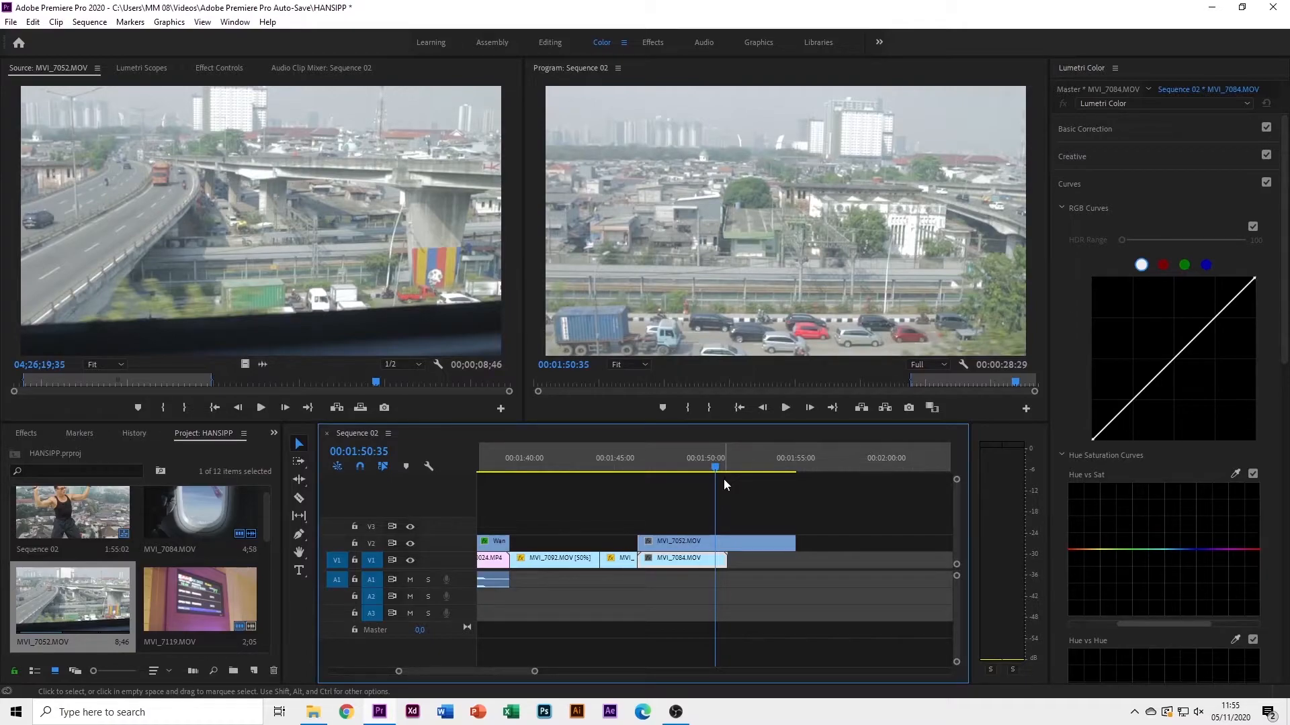
pyautogui.moveTo(795, 543); pyautogui.dragTo(728, 547)
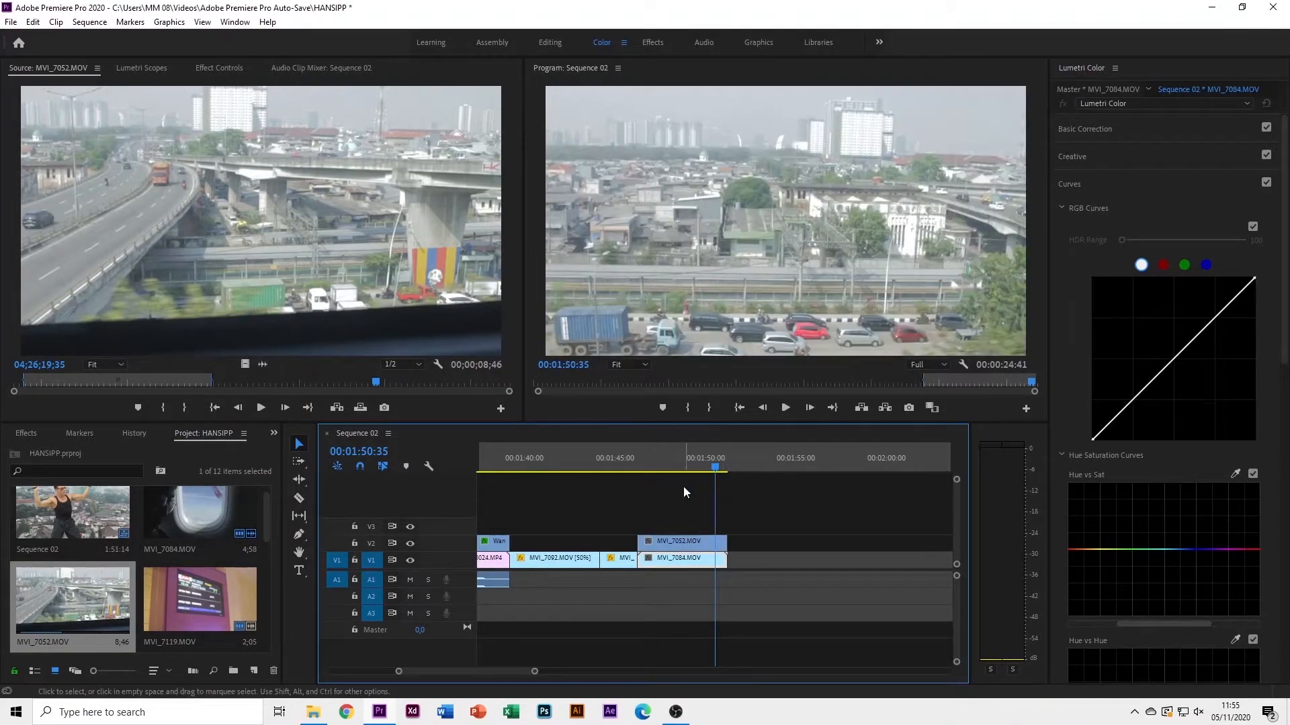
# Check the clip beneath by toggling V2, then show the city clip's Effect Controls
pyautogui.moveTo(705, 469); pyautogui.dragTo(694, 469)
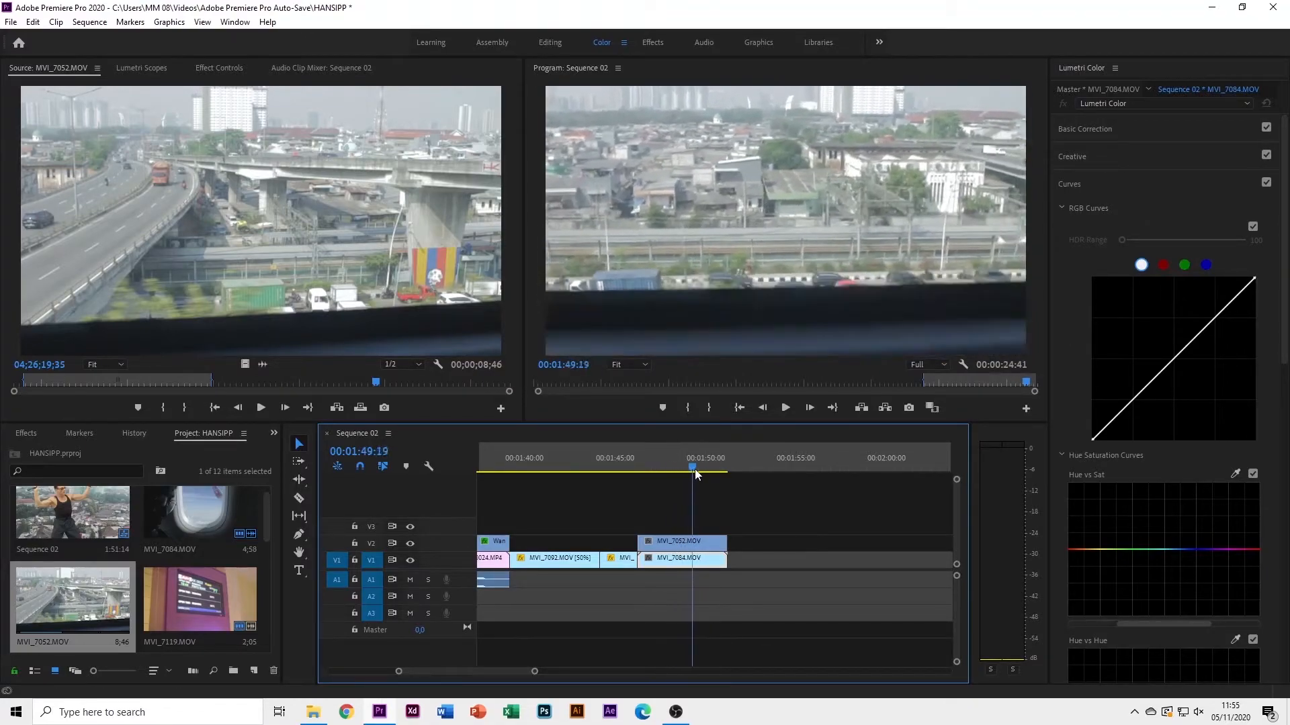
pyautogui.click(409, 544)
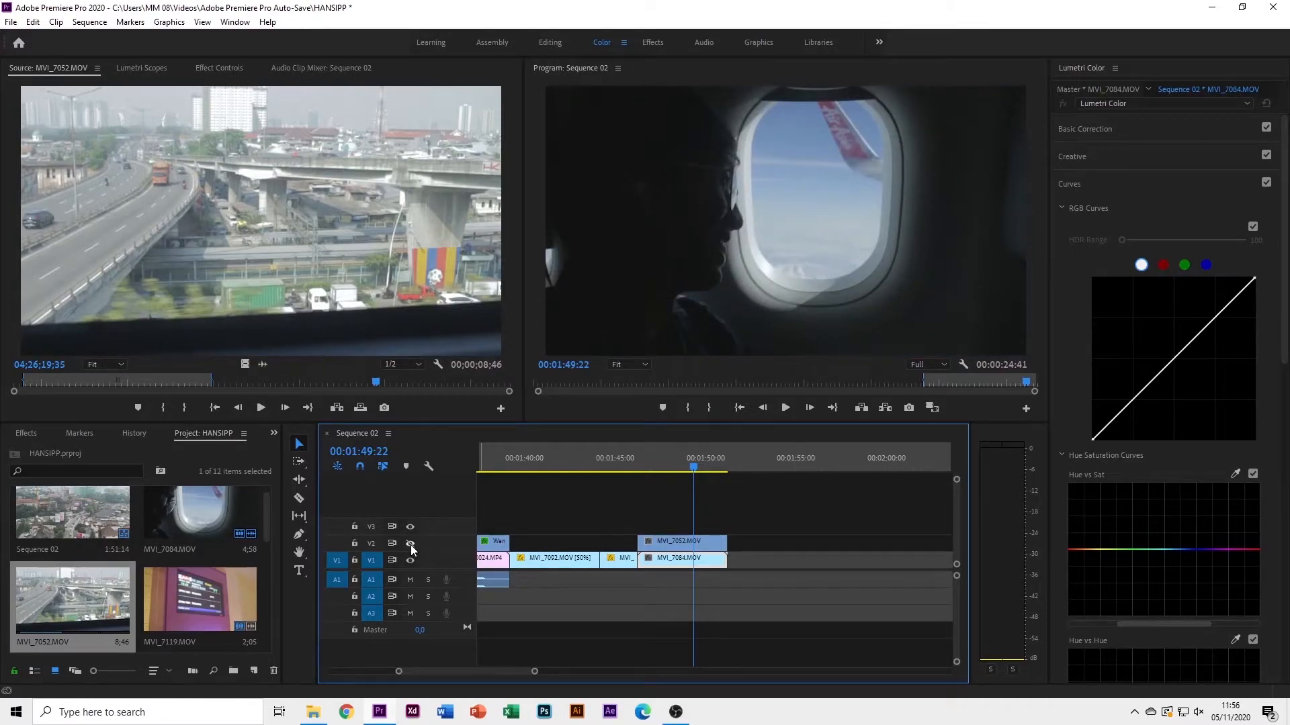
pyautogui.click(411, 544)
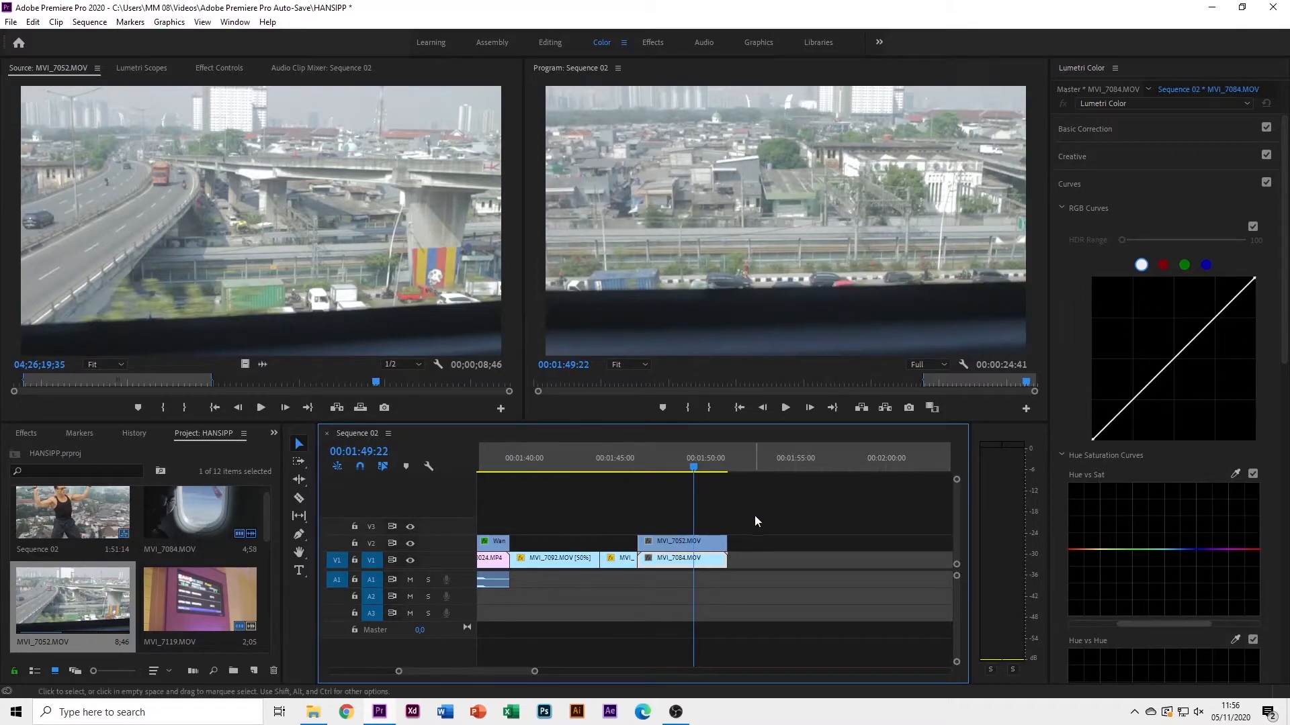
pyautogui.click(682, 542)
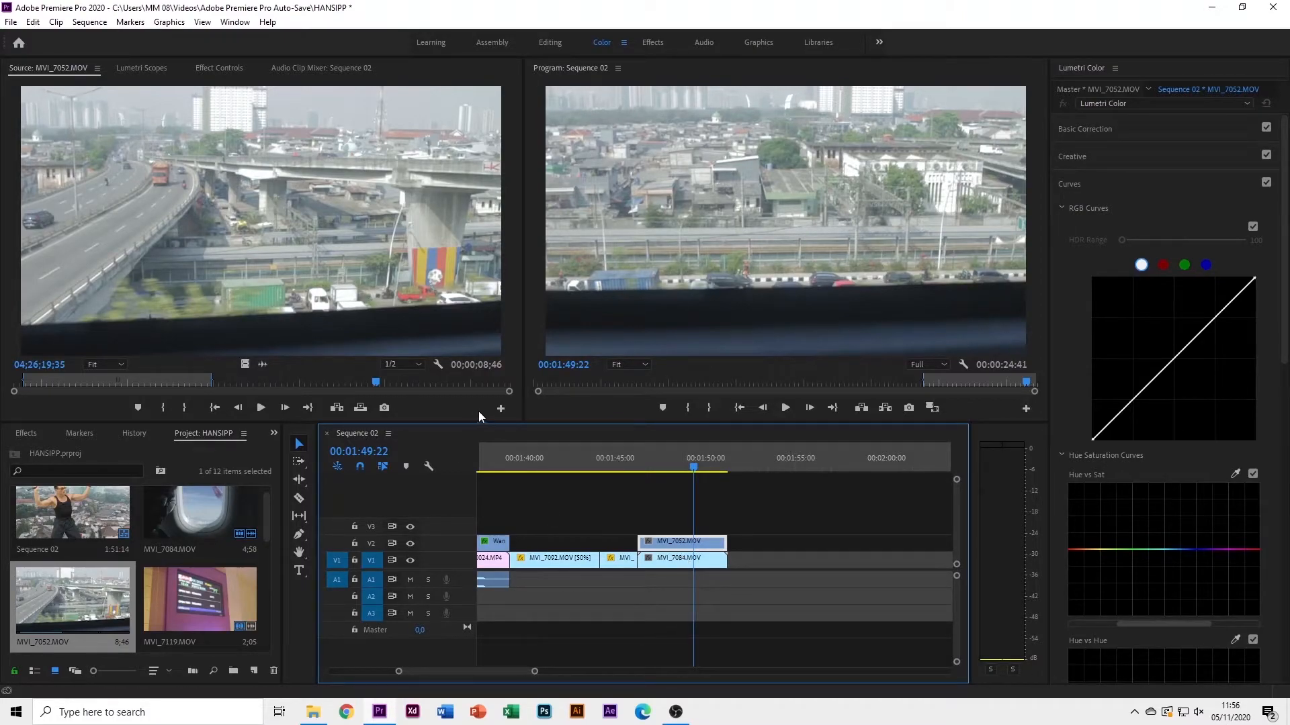
pyautogui.click(217, 70)
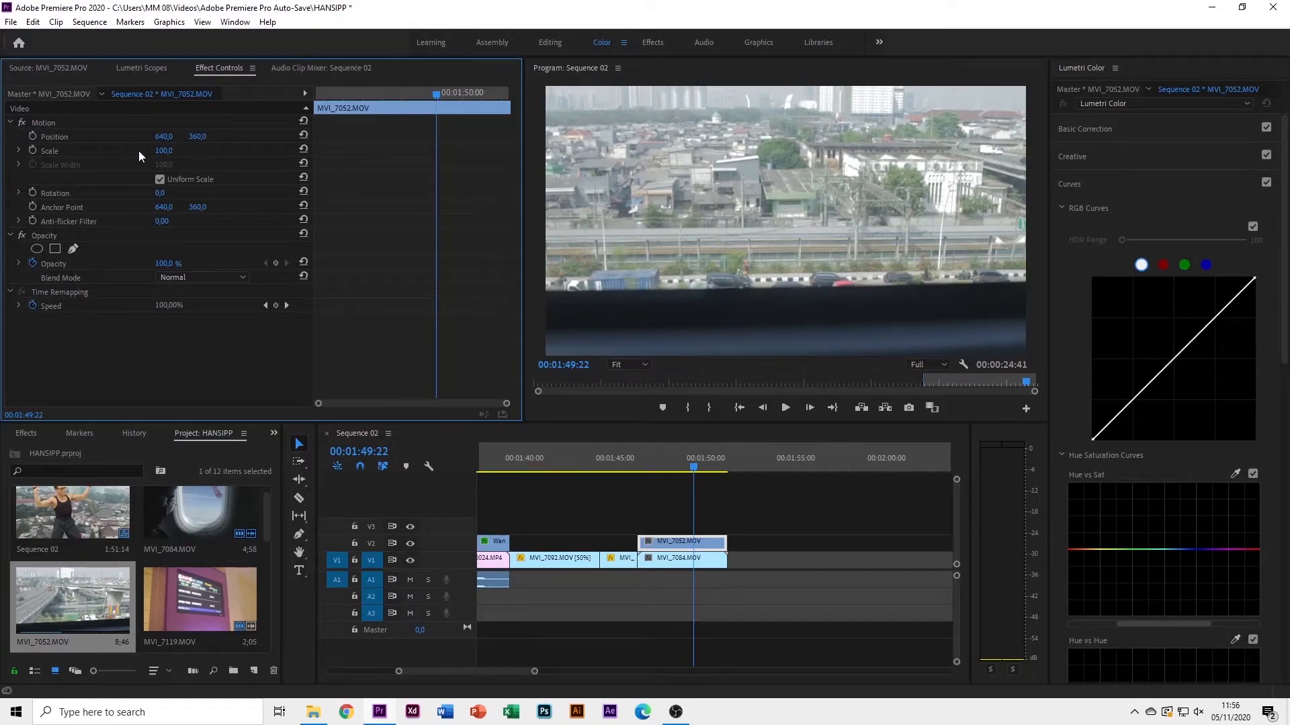
pyautogui.click(164, 151)
pyautogui.write('50')
pyautogui.press('Return')
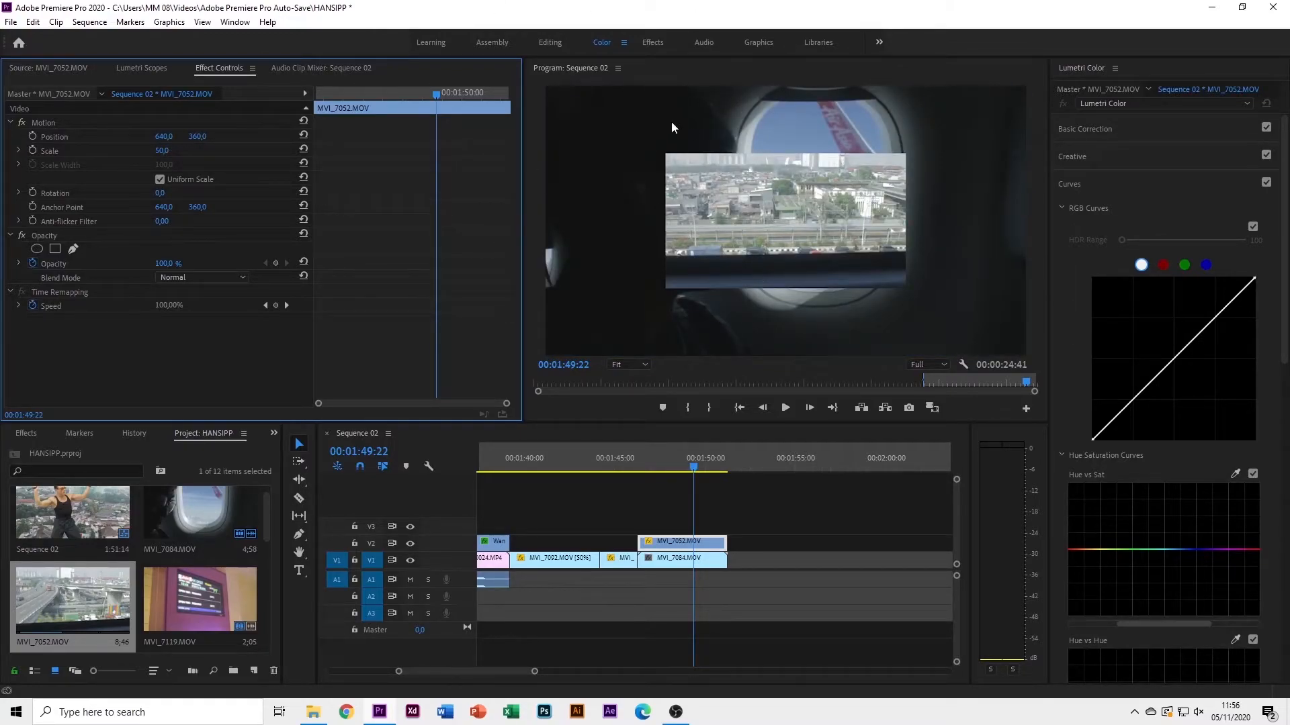
pyautogui.click(679, 557)
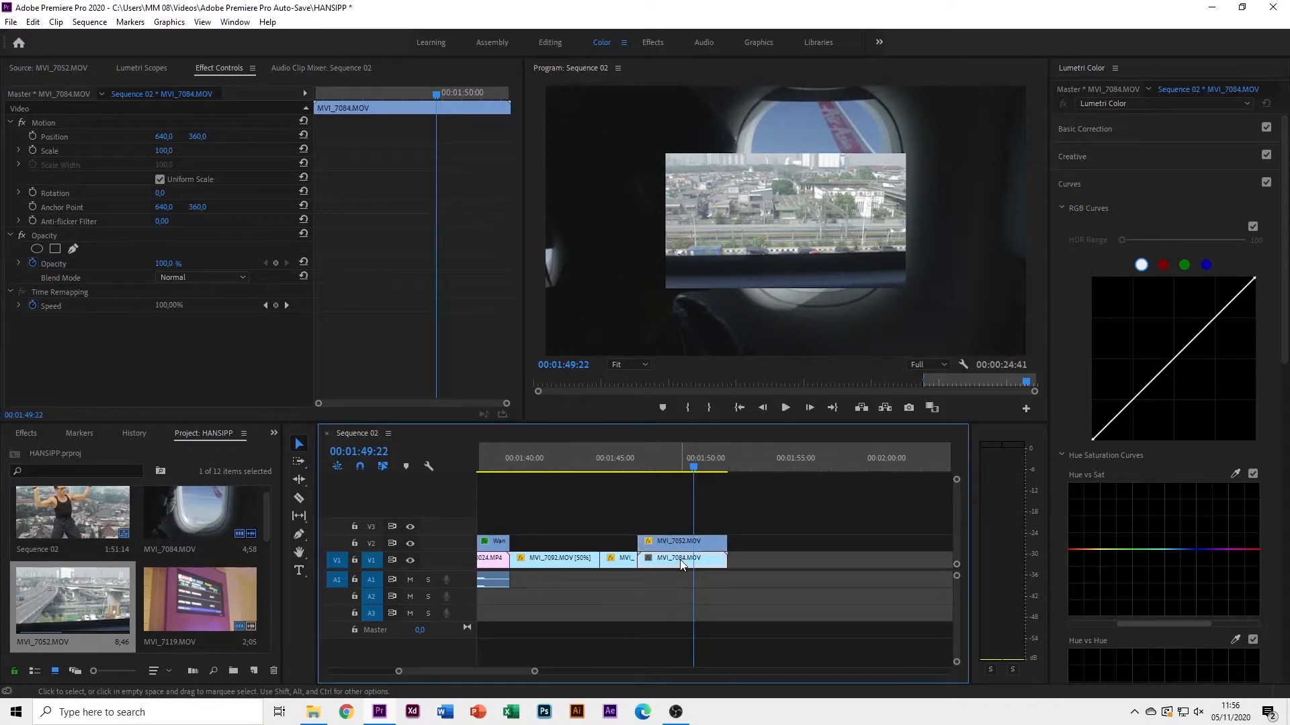
pyautogui.click(689, 542)
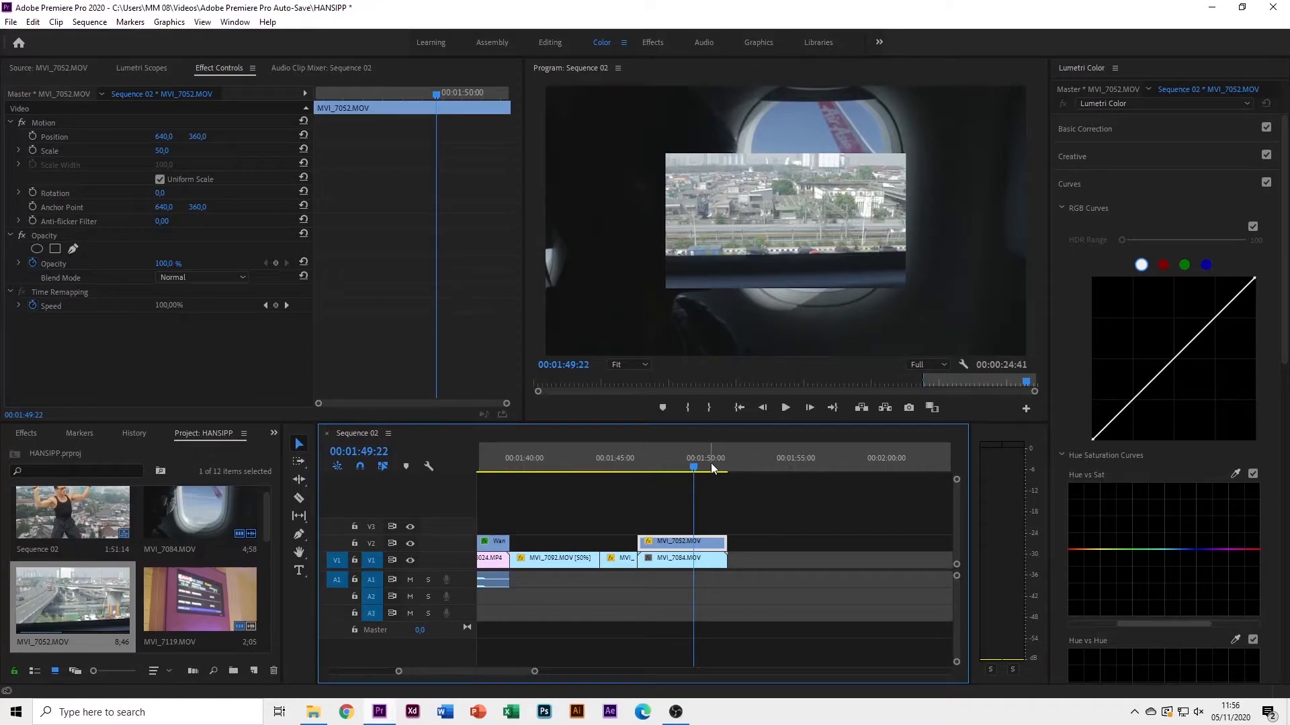
pyautogui.hotkey('ctrl', 'z')
pyautogui.moveTo(692, 465); pyautogui.dragTo(667, 478)
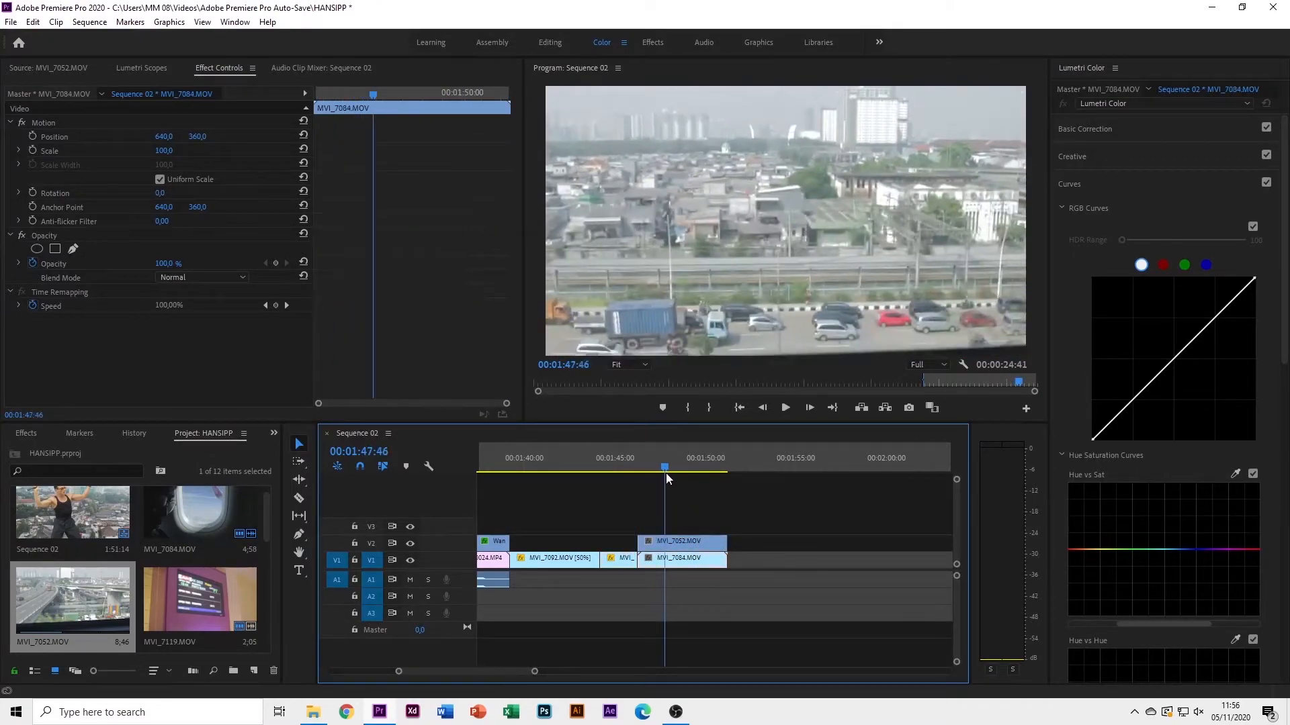
pyautogui.click(692, 541)
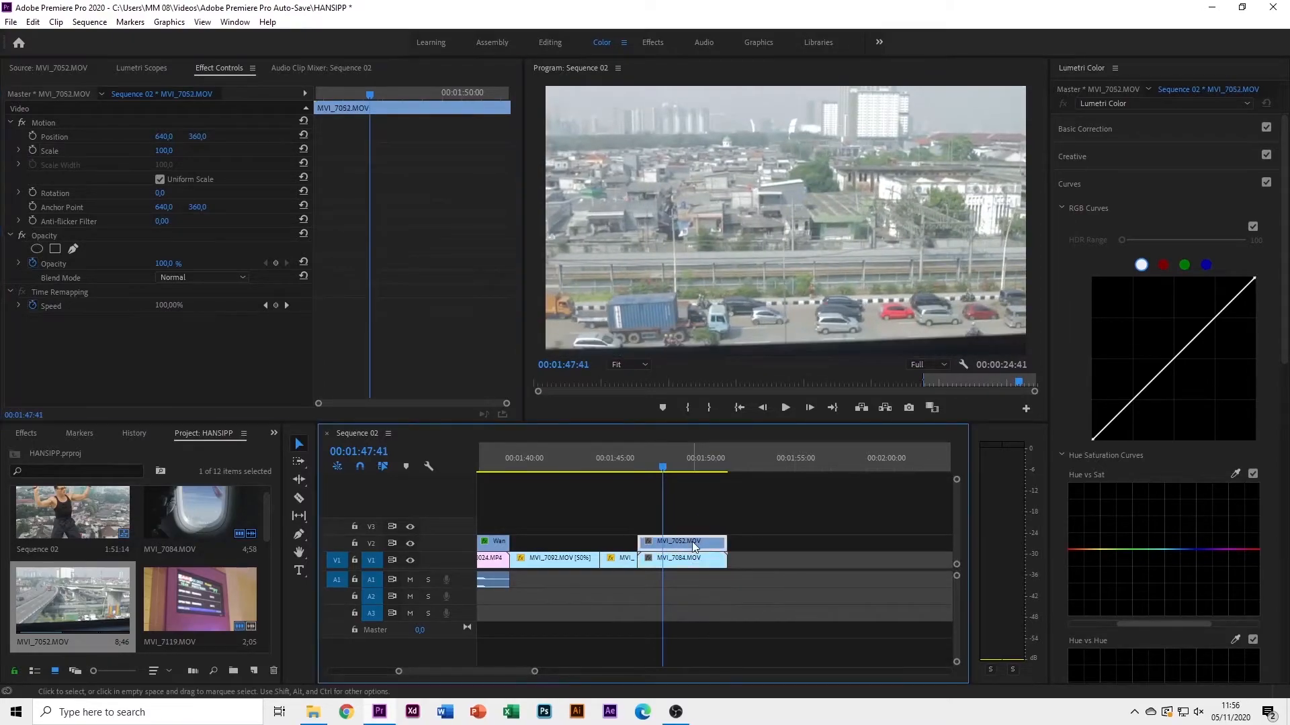
pyautogui.click(168, 149)
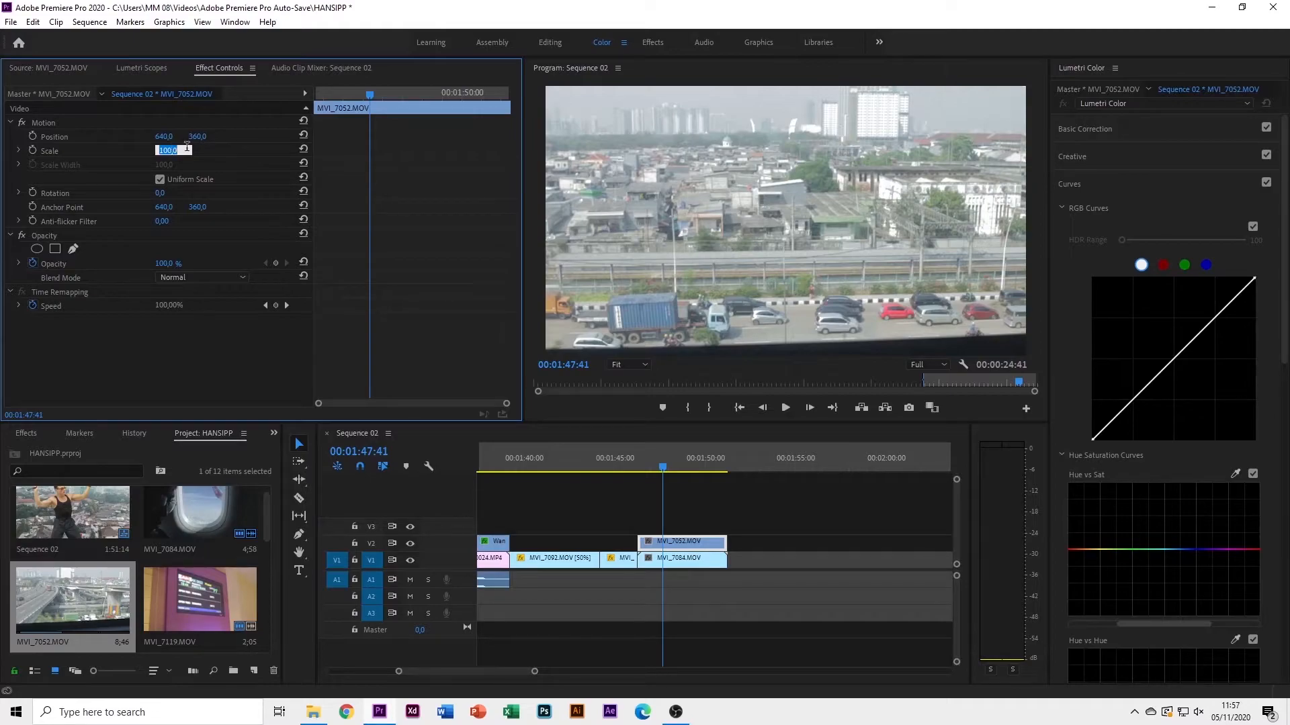
# Keyframe the city clip's Scale from 100 at its start to 50 at the playhead
pyautogui.click(32, 149)
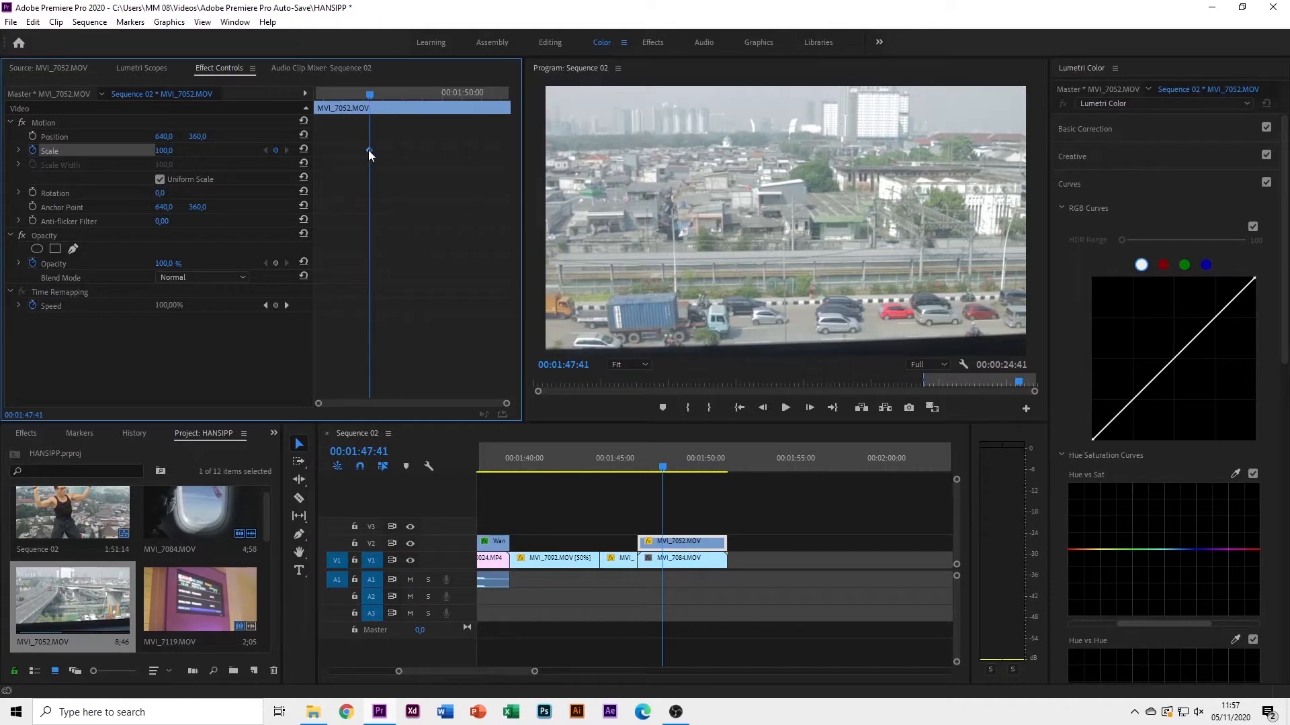
pyautogui.moveTo(369, 151); pyautogui.dragTo(163, 150)
pyautogui.click(163, 150)
pyautogui.write('50')
pyautogui.press('Return')
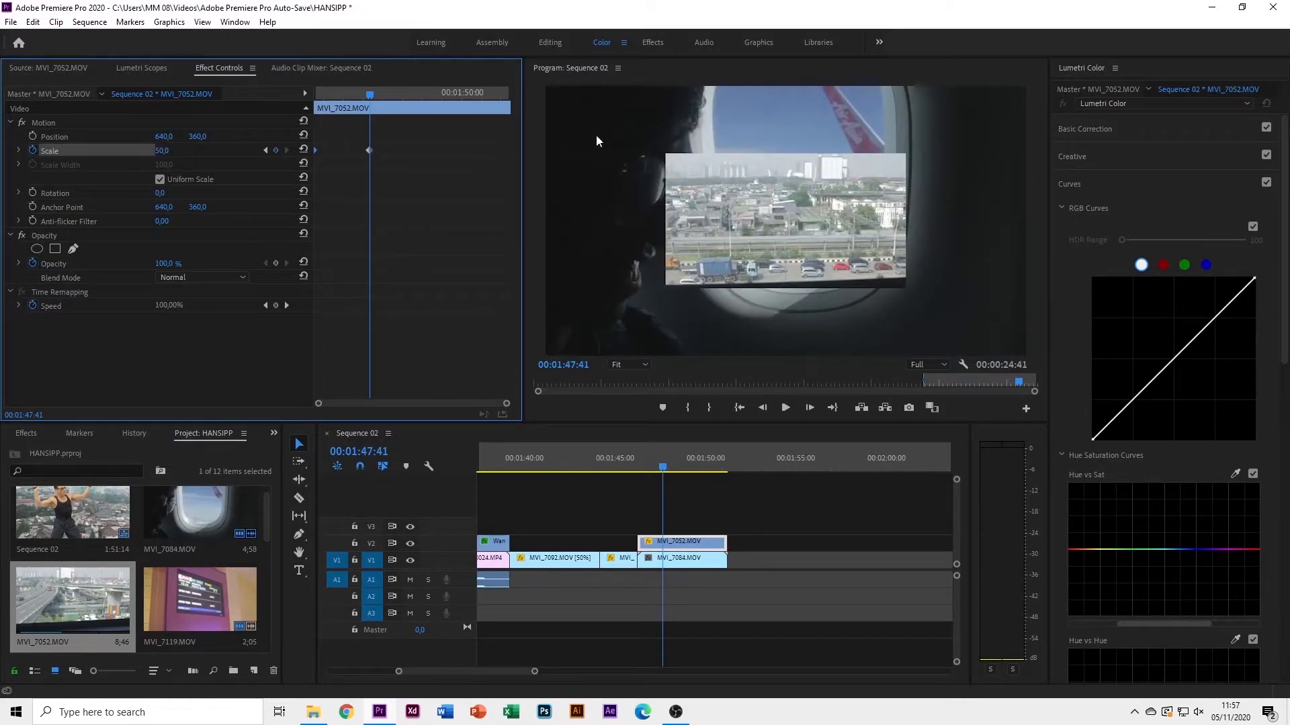
# Play the sequence from before the city clip to preview the scale animation
pyautogui.moveTo(364, 95); pyautogui.dragTo(260, 106)
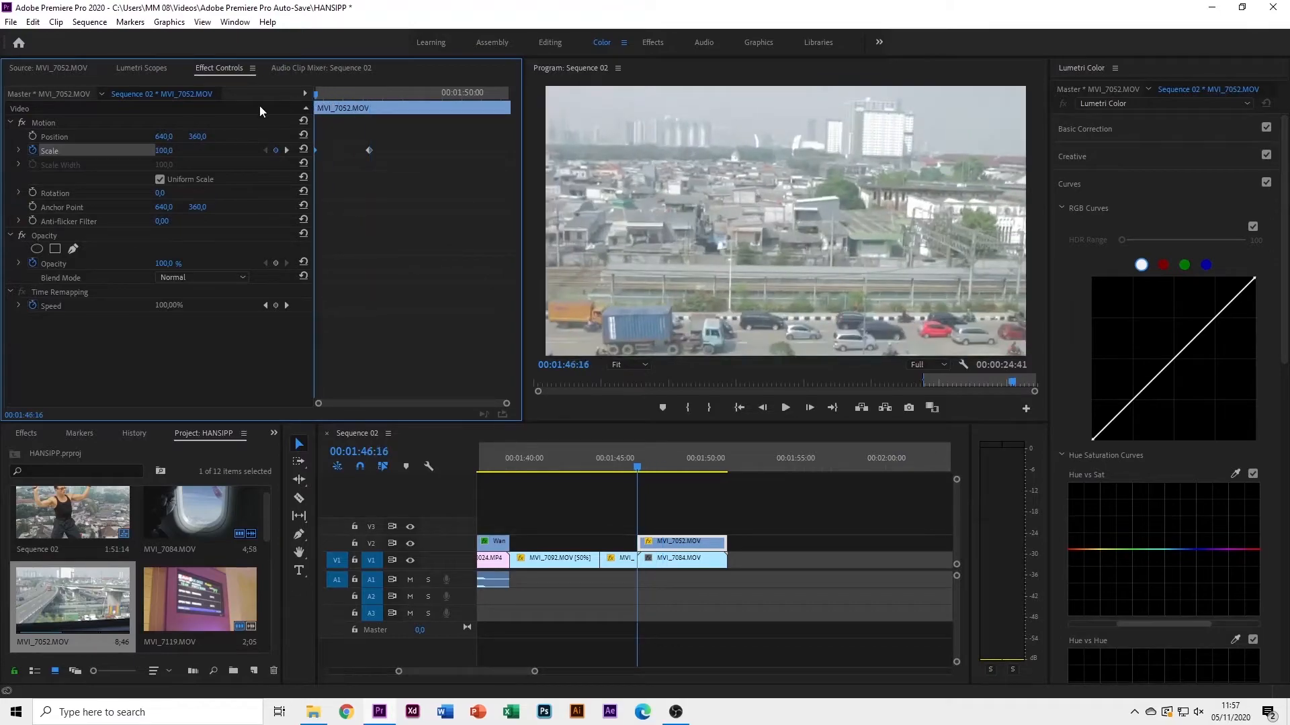
pyautogui.click(609, 468)
pyautogui.press('space')
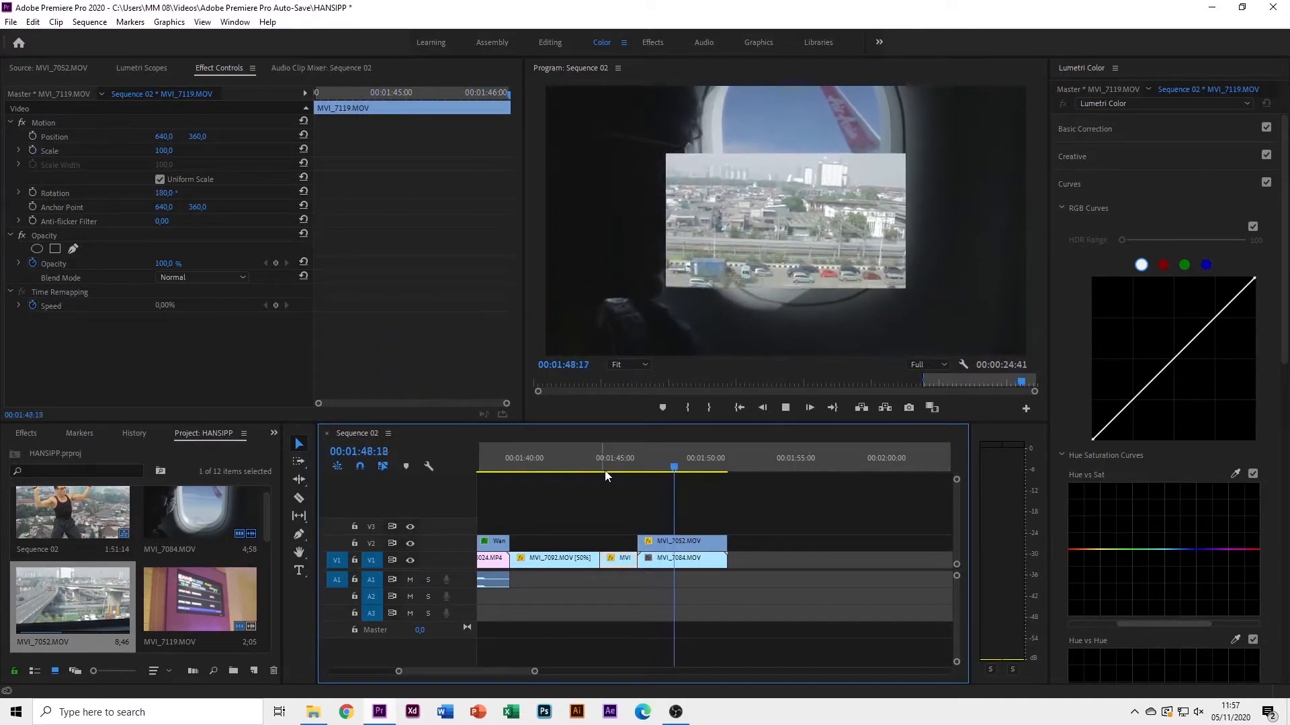
pyautogui.click(675, 463)
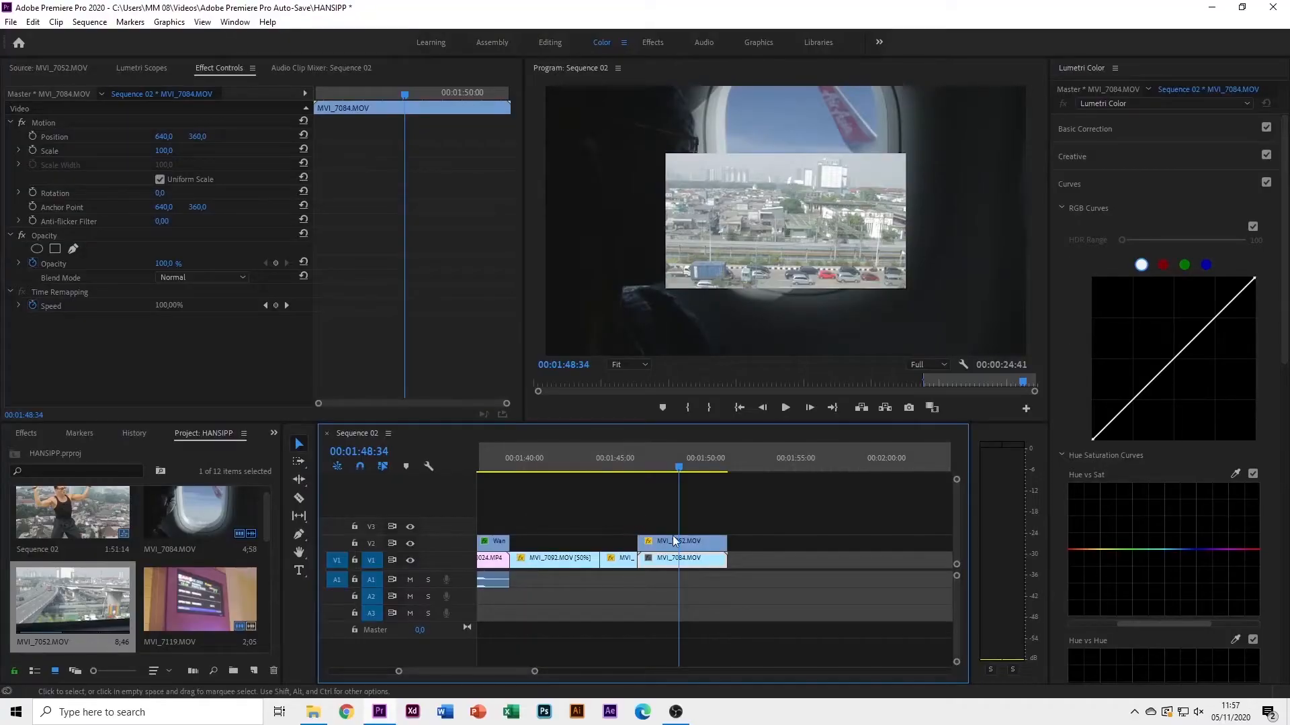
# Keyframe the city clip's Position X so it slides left from 640 to 343
pyautogui.click(680, 540)
pyautogui.moveTo(381, 96); pyautogui.dragTo(373, 98)
pyautogui.press('capslock')
pyautogui.press('capslock')
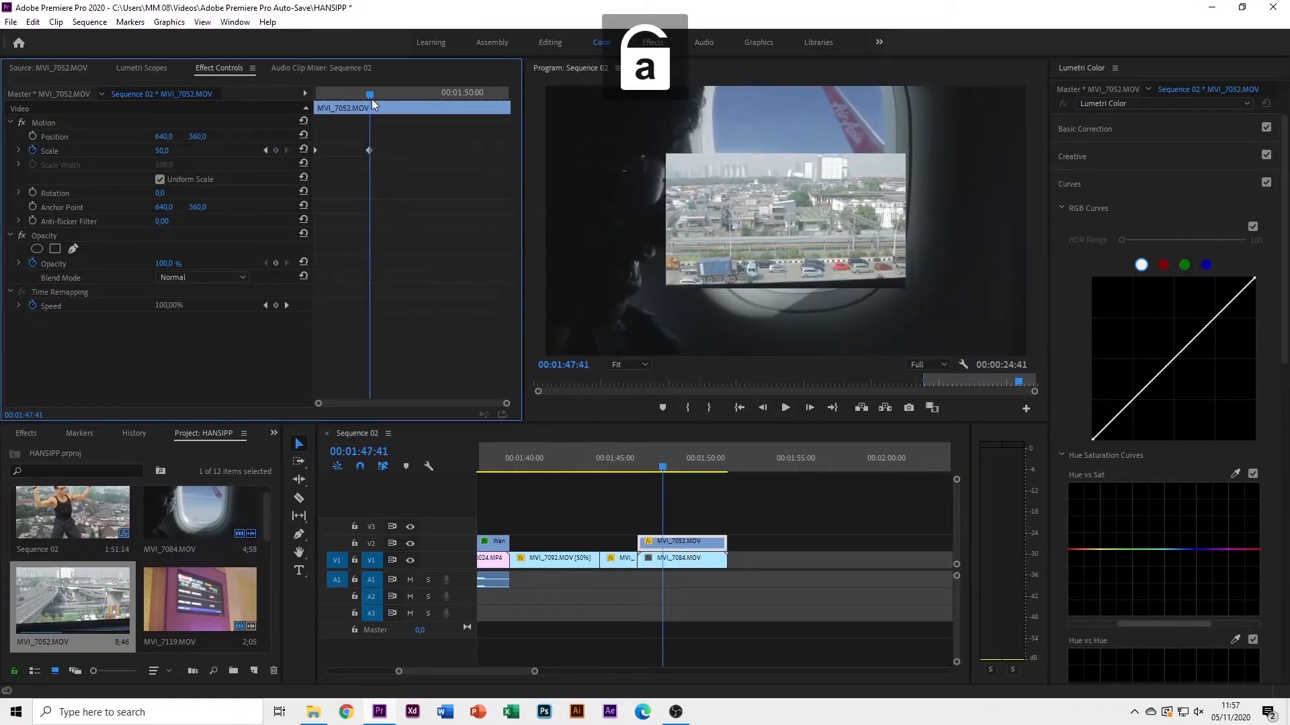
pyautogui.click(32, 136)
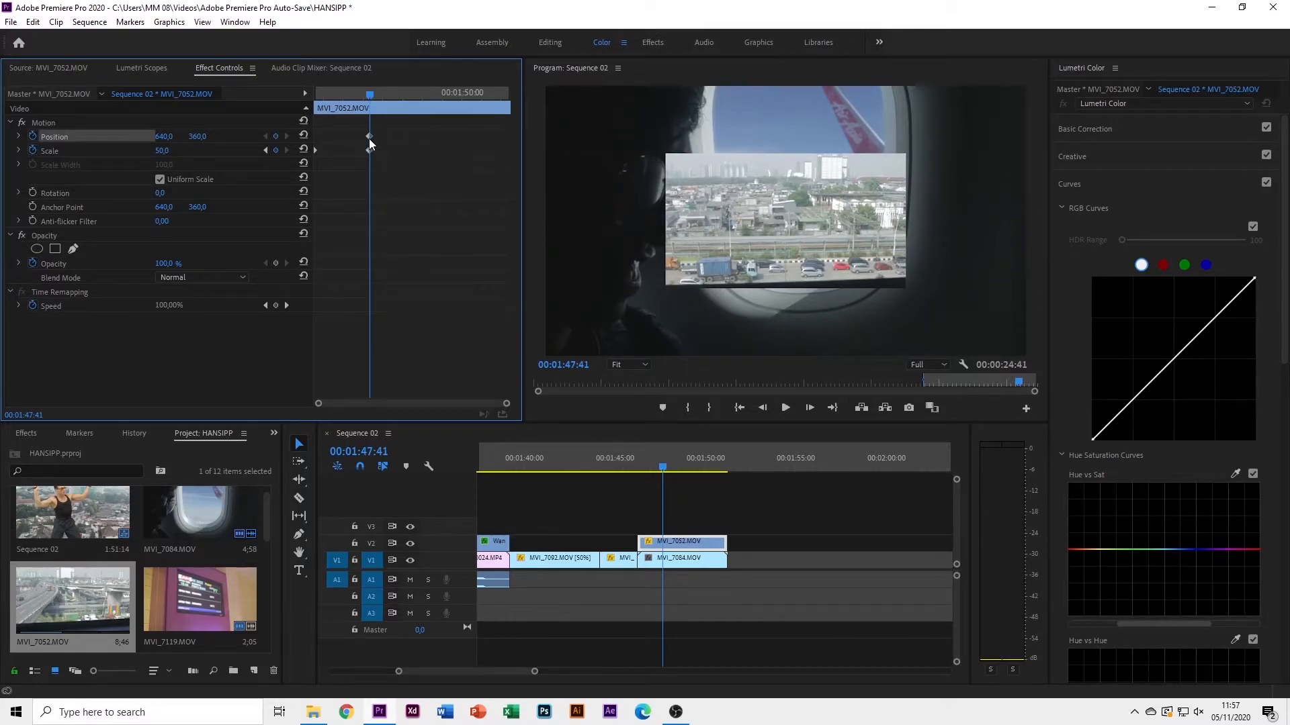
pyautogui.moveTo(370, 135); pyautogui.dragTo(338, 143)
pyautogui.moveTo(164, 135); pyautogui.dragTo(0, 136)
# Preview the slide, then select the airplane clip MVI_7084 at the animation's end
pyautogui.moveTo(663, 465); pyautogui.dragTo(636, 477)
pyautogui.press('space')
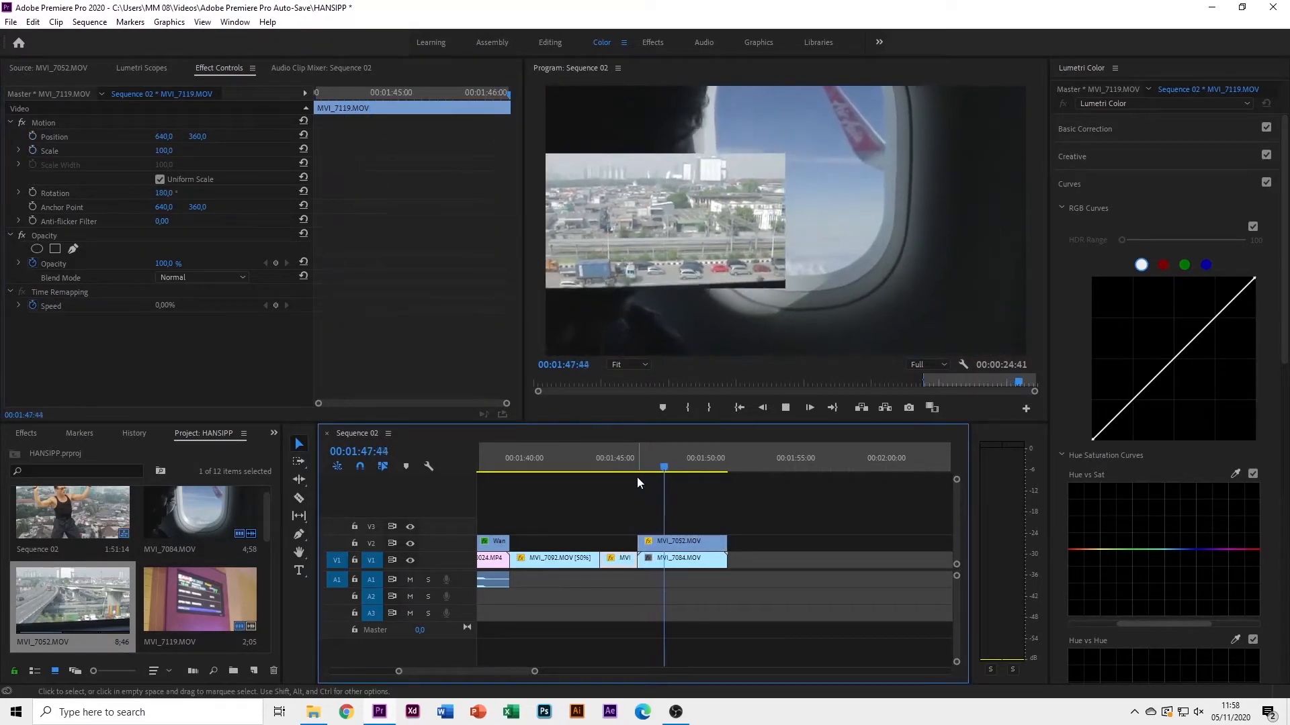
pyautogui.moveTo(670, 456); pyautogui.dragTo(644, 463)
pyautogui.click(691, 541)
pyautogui.click(690, 564)
pyautogui.moveTo(651, 473); pyautogui.dragTo(672, 468)
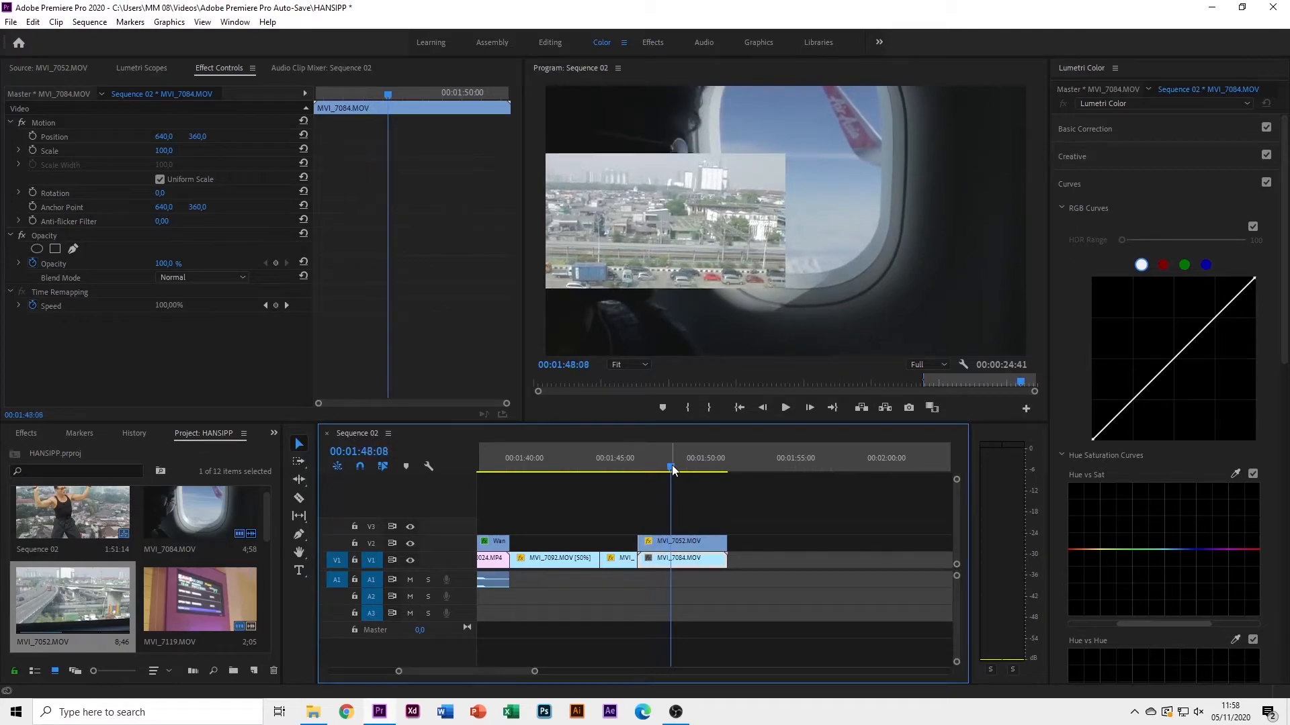
# Keyframe the airplane clip MVI_7084's Scale from full size down to 50
pyautogui.click(409, 544)
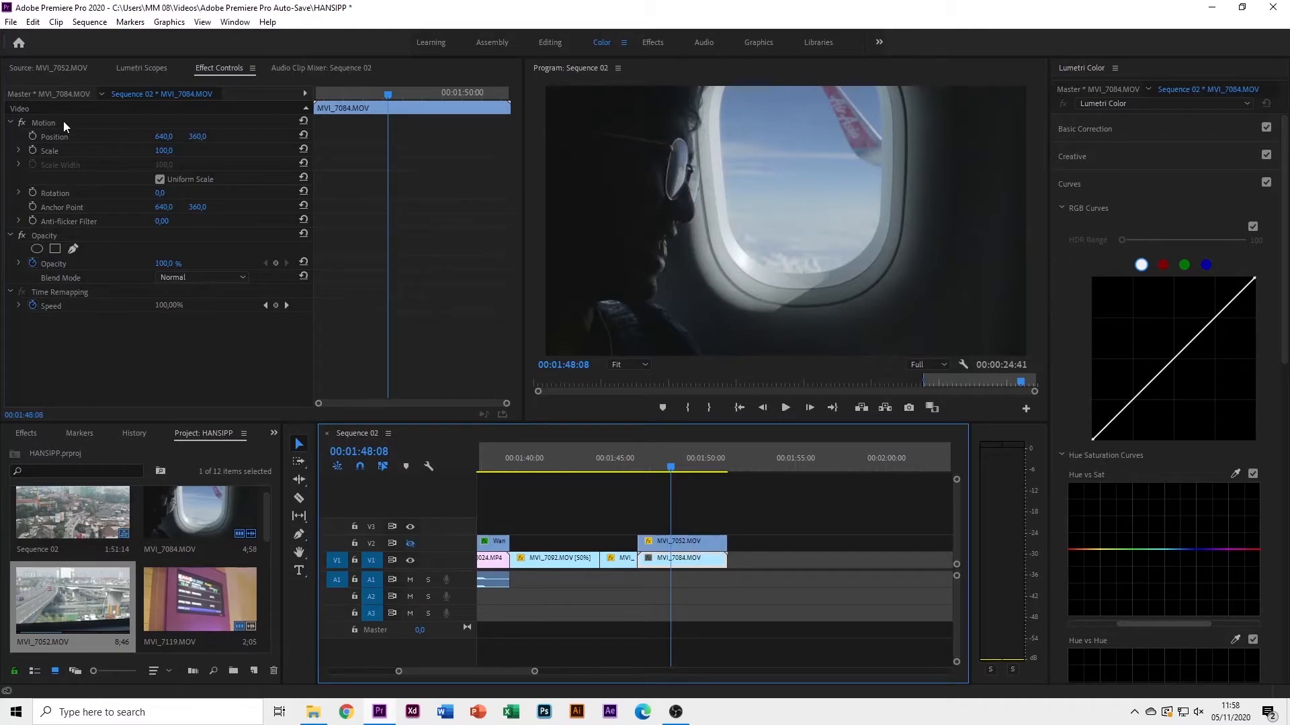
pyautogui.click(33, 151)
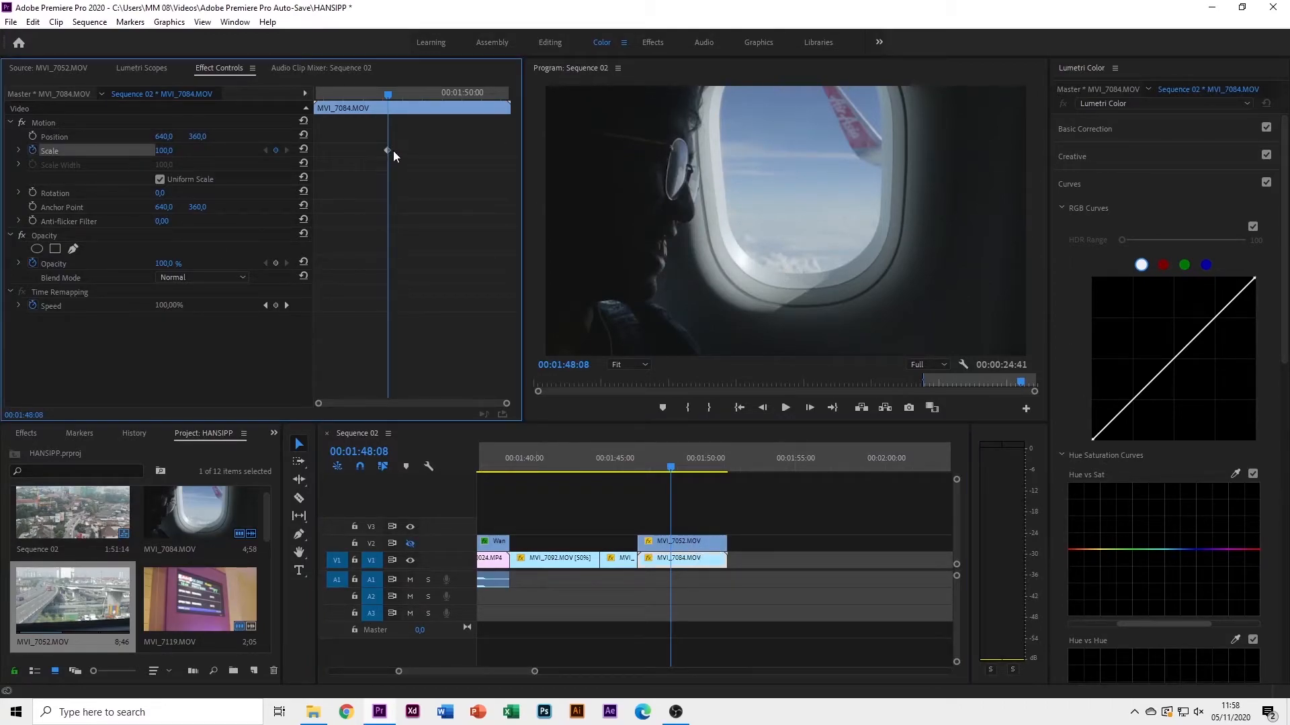
pyautogui.moveTo(389, 150); pyautogui.dragTo(293, 156)
pyautogui.click(165, 155)
pyautogui.write('50')
pyautogui.press('Return')
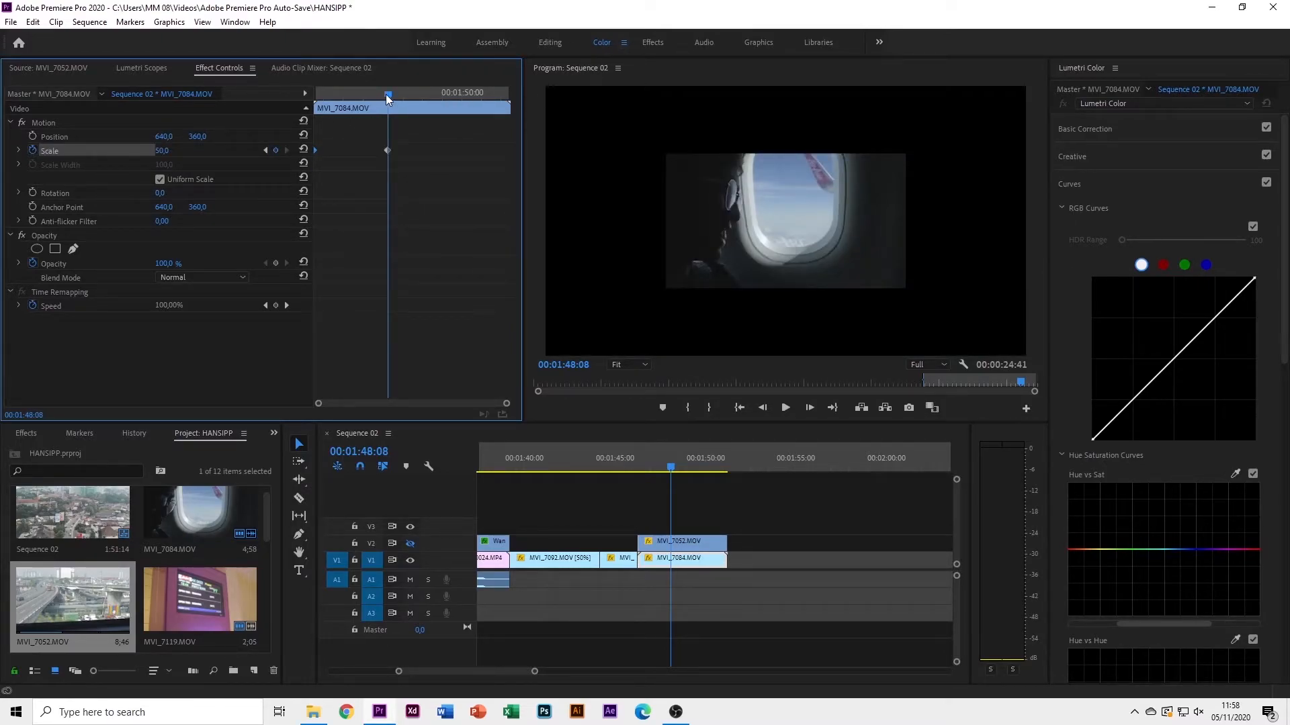
pyautogui.moveTo(389, 91); pyautogui.dragTo(385, 95)
pyautogui.moveTo(387, 94); pyautogui.dragTo(329, 94)
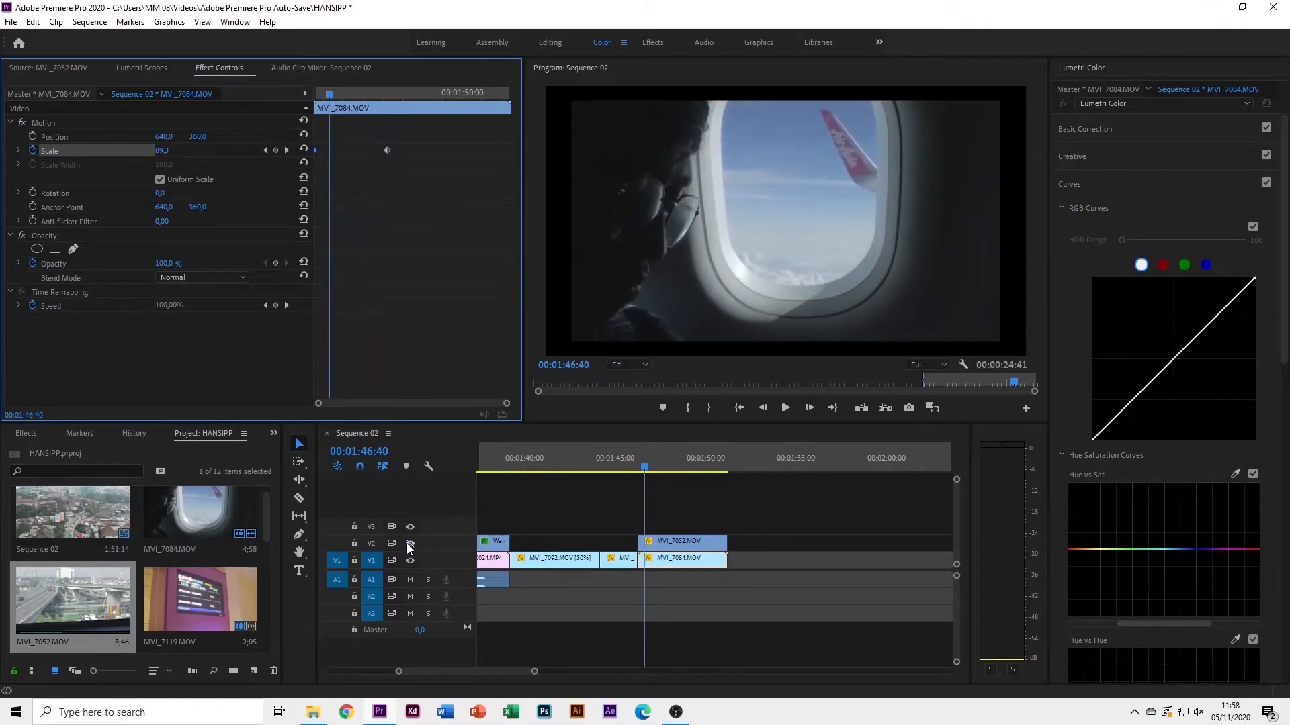
pyautogui.click(409, 542)
# Align the airplane clip's end scale keyframe with the city clip's at 01:47:41
pyautogui.press('space')
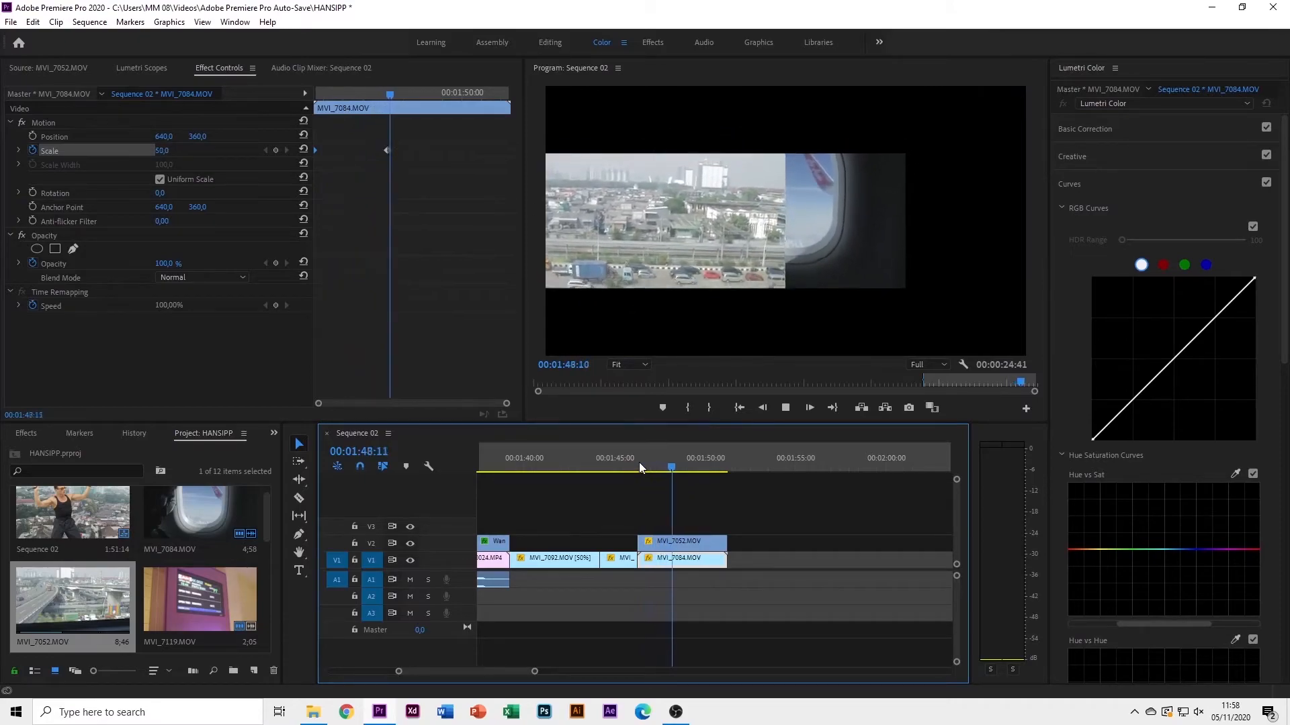
pyautogui.press('space')
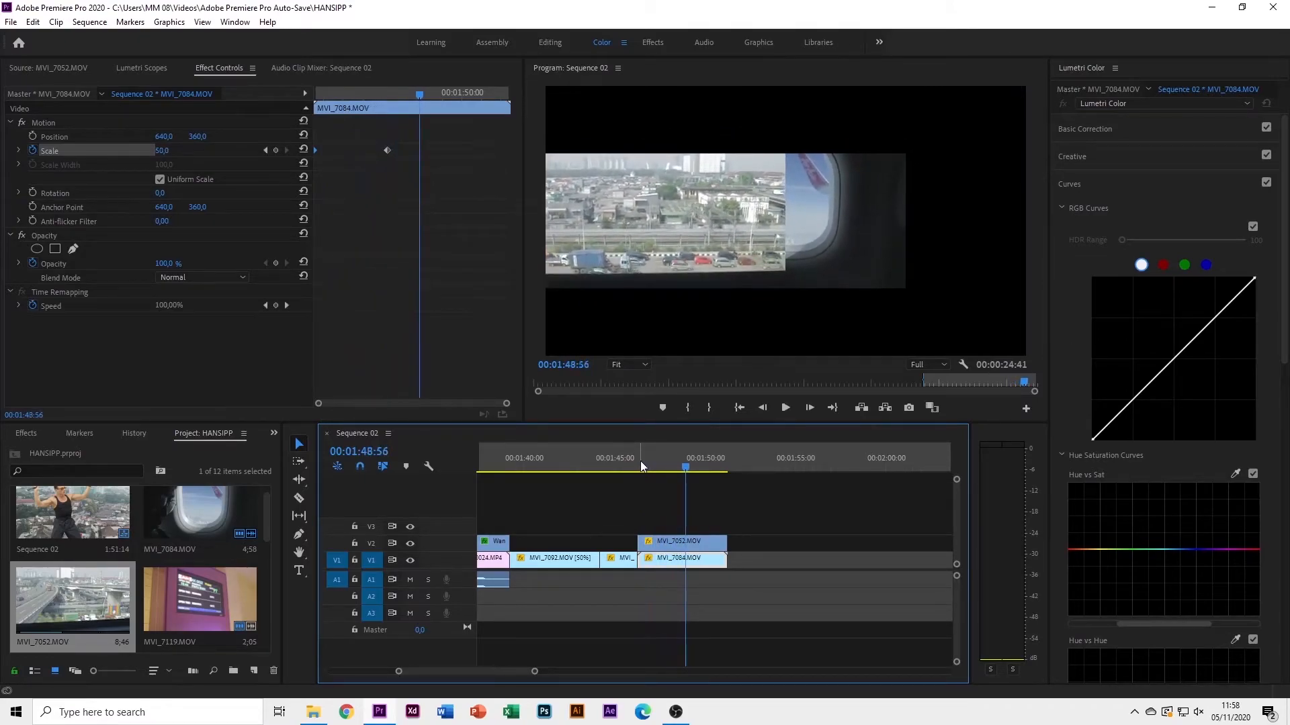
pyautogui.click(686, 542)
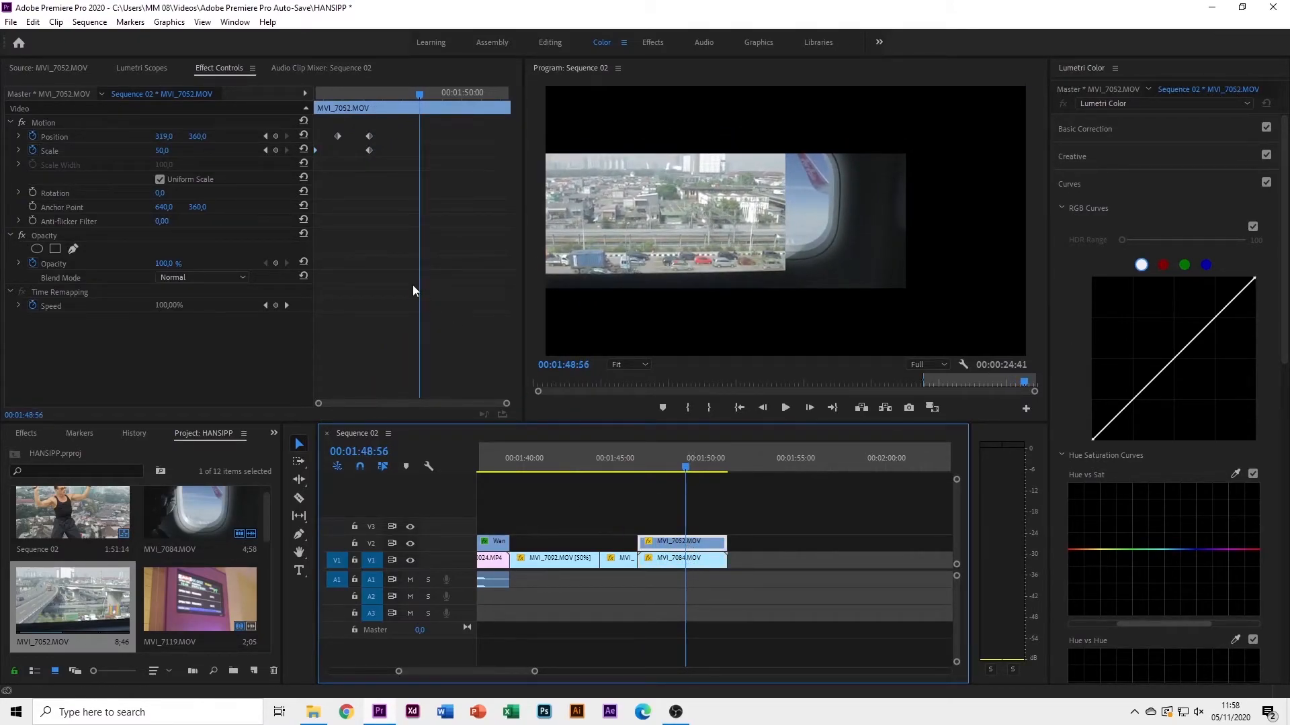
pyautogui.moveTo(391, 94); pyautogui.dragTo(381, 92)
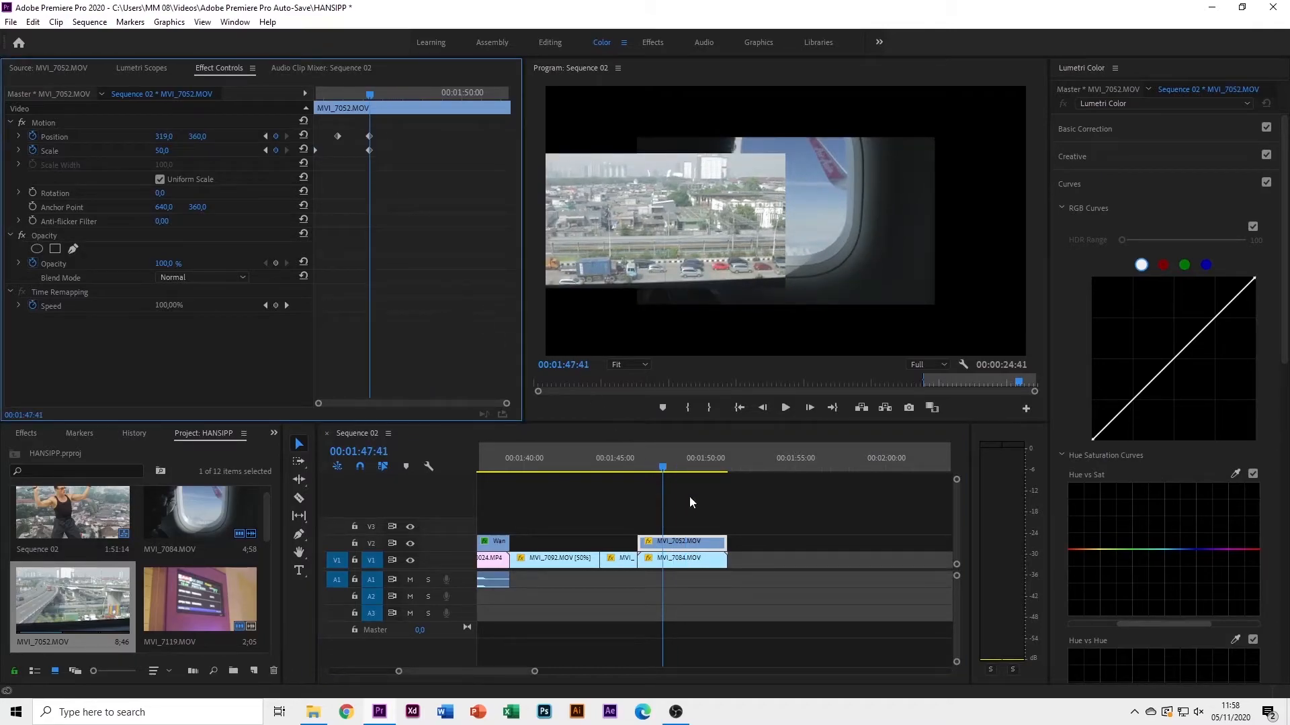
pyautogui.moveTo(369, 94)
pyautogui.mouseDown()
pyautogui.moveTo(385, 92)
pyautogui.moveTo(368, 94)
pyautogui.mouseUp()
pyautogui.click(668, 563)
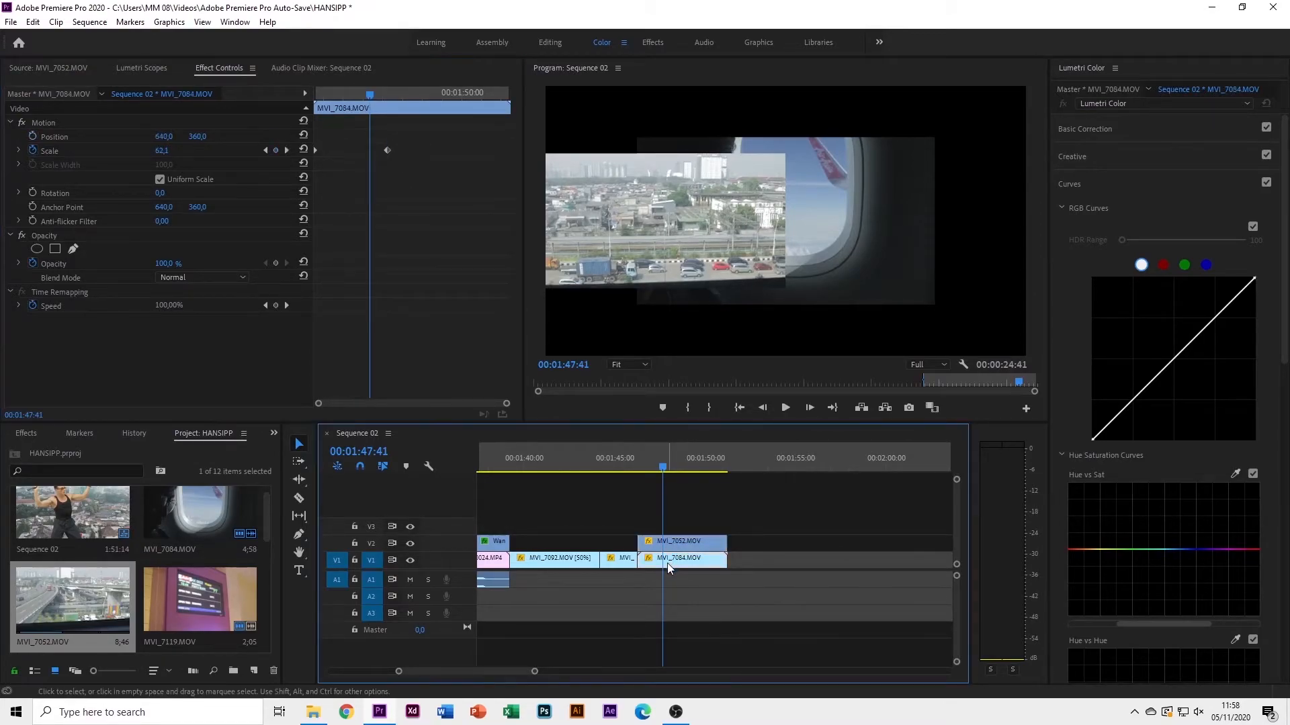
pyautogui.moveTo(387, 150); pyautogui.dragTo(367, 154)
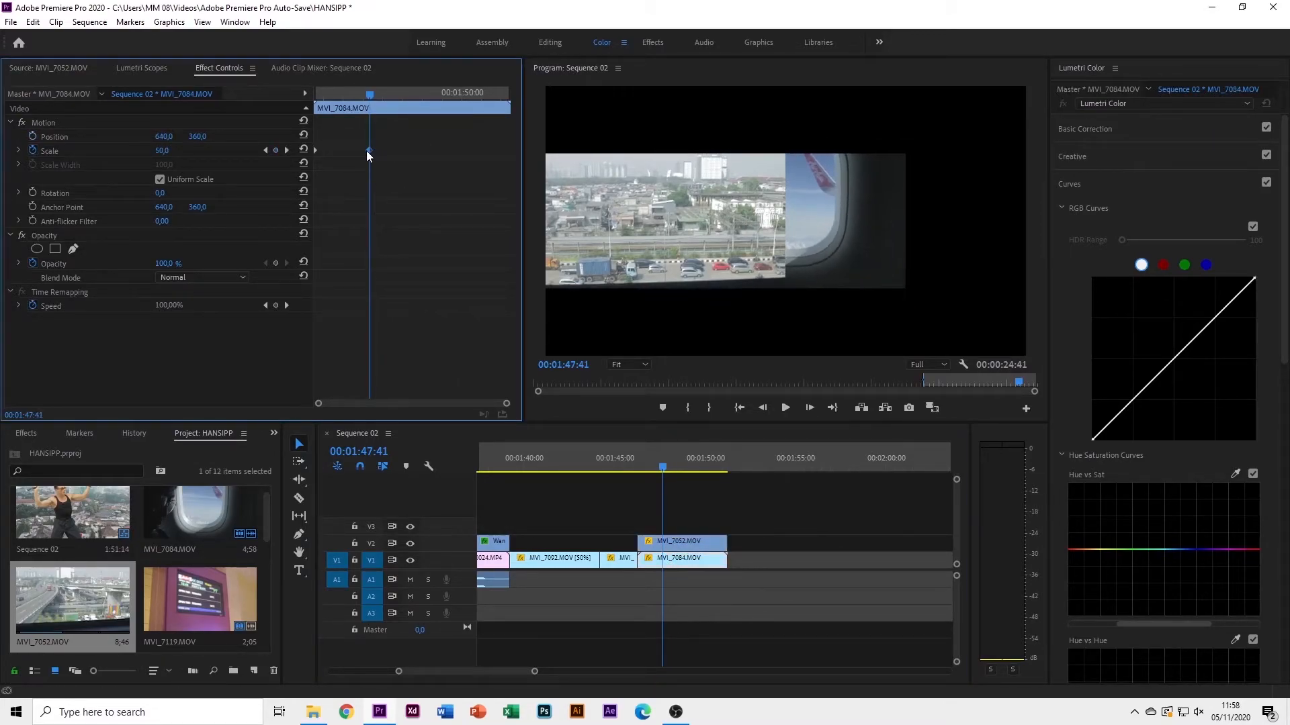
pyautogui.moveTo(646, 472); pyautogui.dragTo(635, 476)
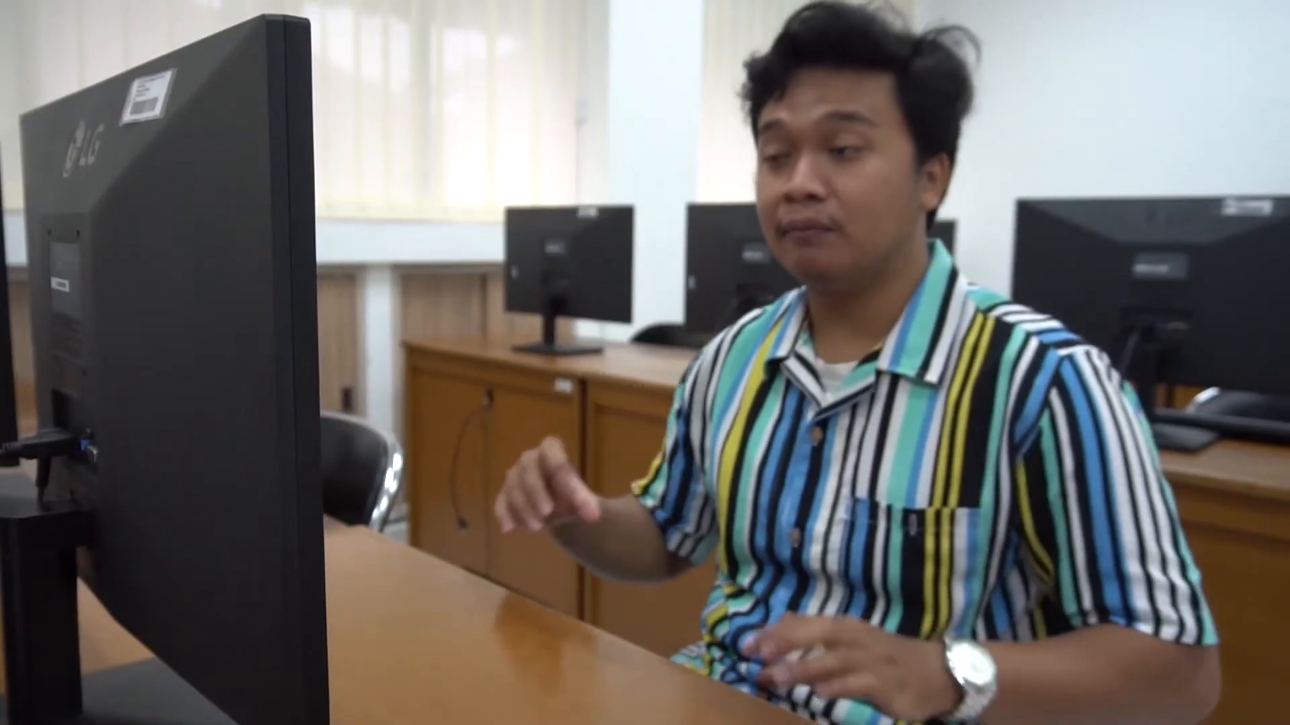
# Keyframe MVI_7084's Position so it slides right to X 963 by 01:47:41
pyautogui.press('space')
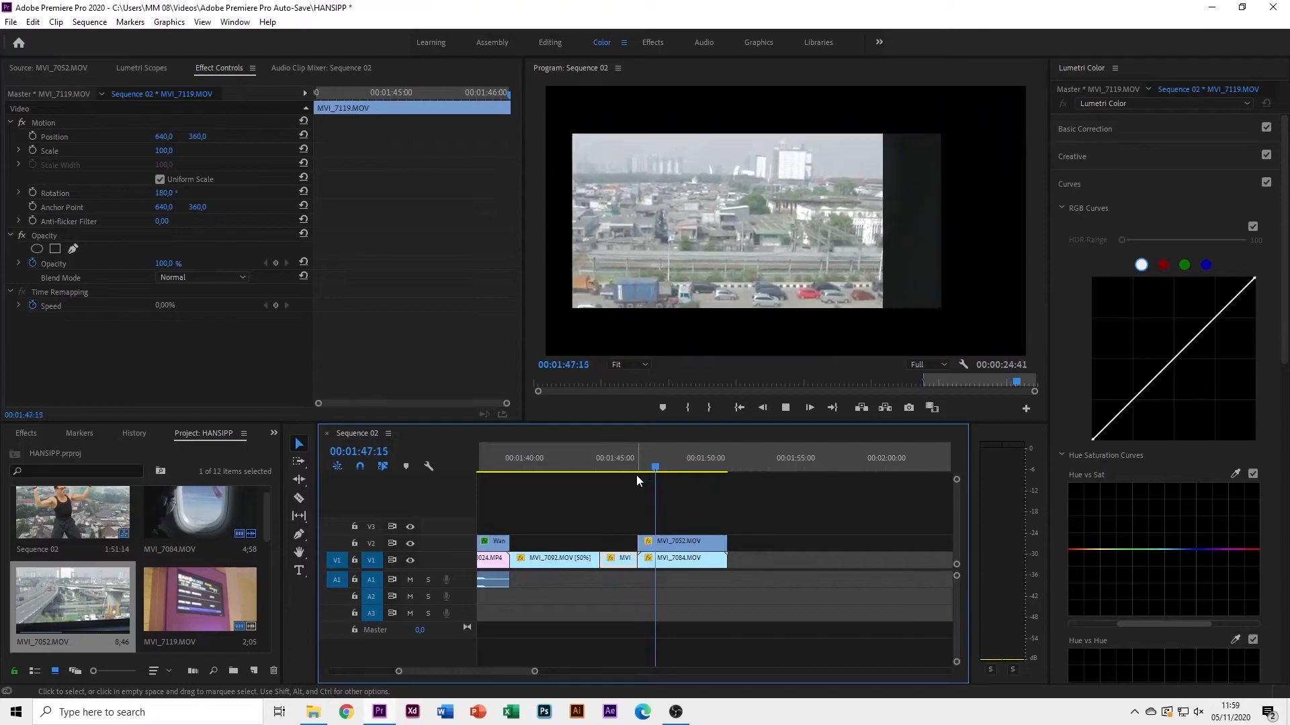
pyautogui.press('space')
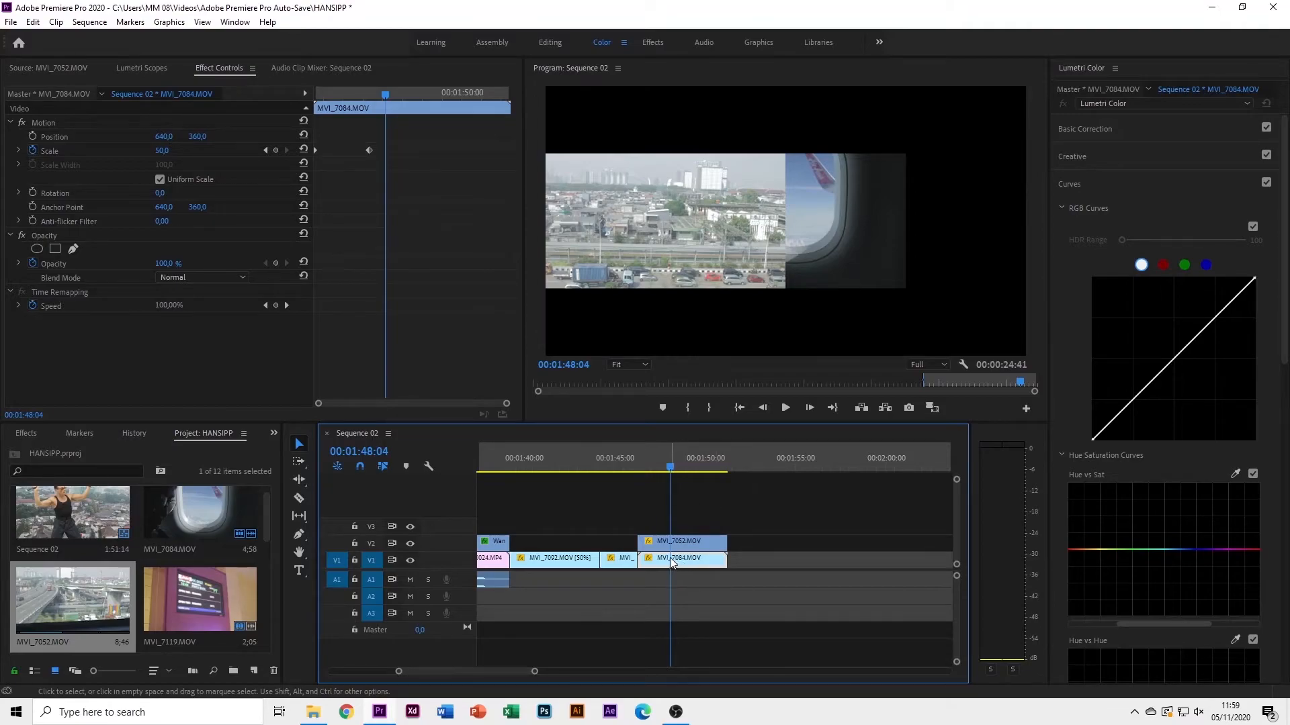
pyautogui.click(367, 94)
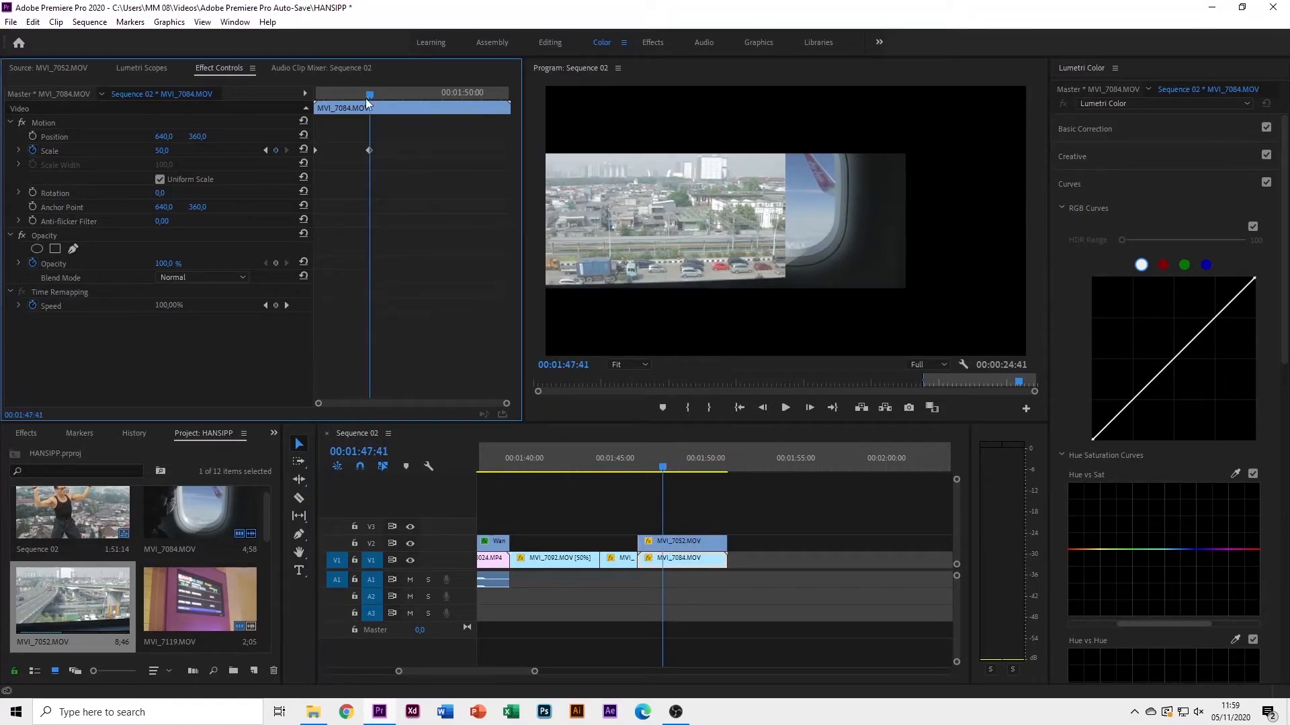
pyautogui.click(32, 137)
pyautogui.moveTo(361, 136); pyautogui.dragTo(338, 136)
pyautogui.moveTo(170, 141); pyautogui.dragTo(383, 290)
pyautogui.moveTo(659, 465); pyautogui.dragTo(511, 481)
pyautogui.press('space')
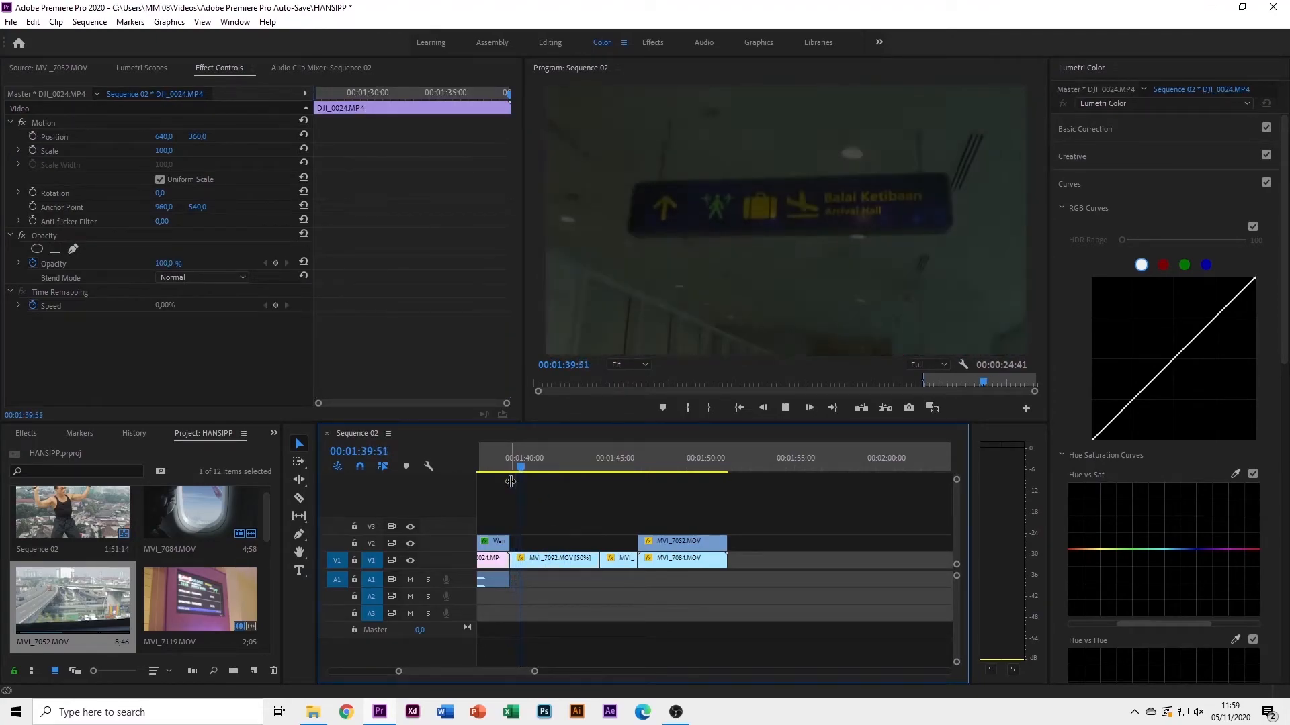
pyautogui.moveTo(575, 472); pyautogui.dragTo(606, 471)
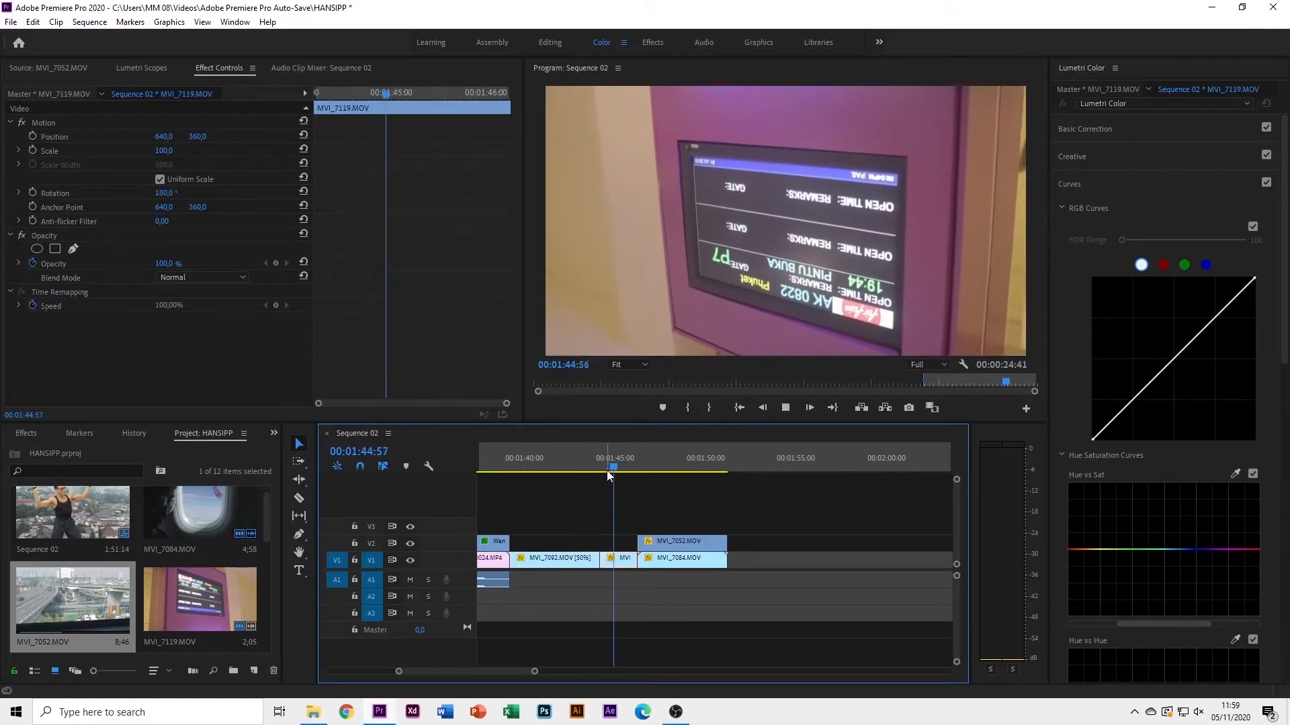
pyautogui.press('space')
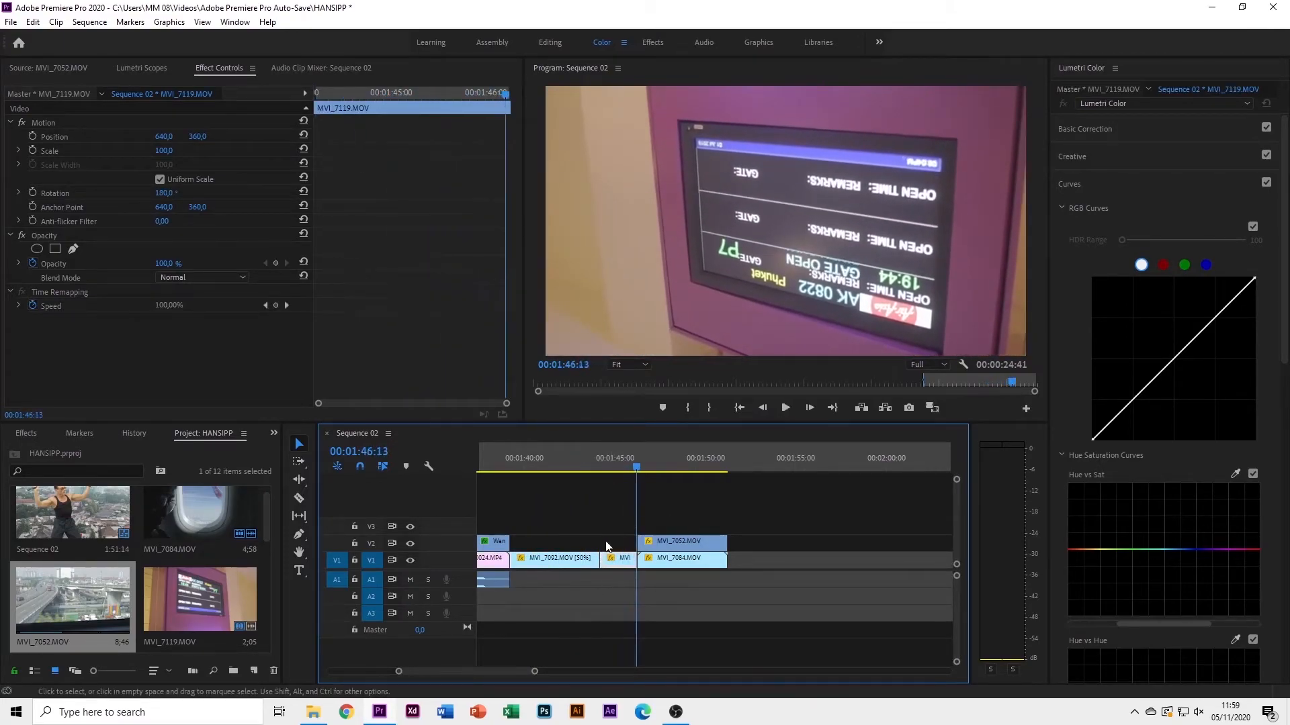
pyautogui.press('space')
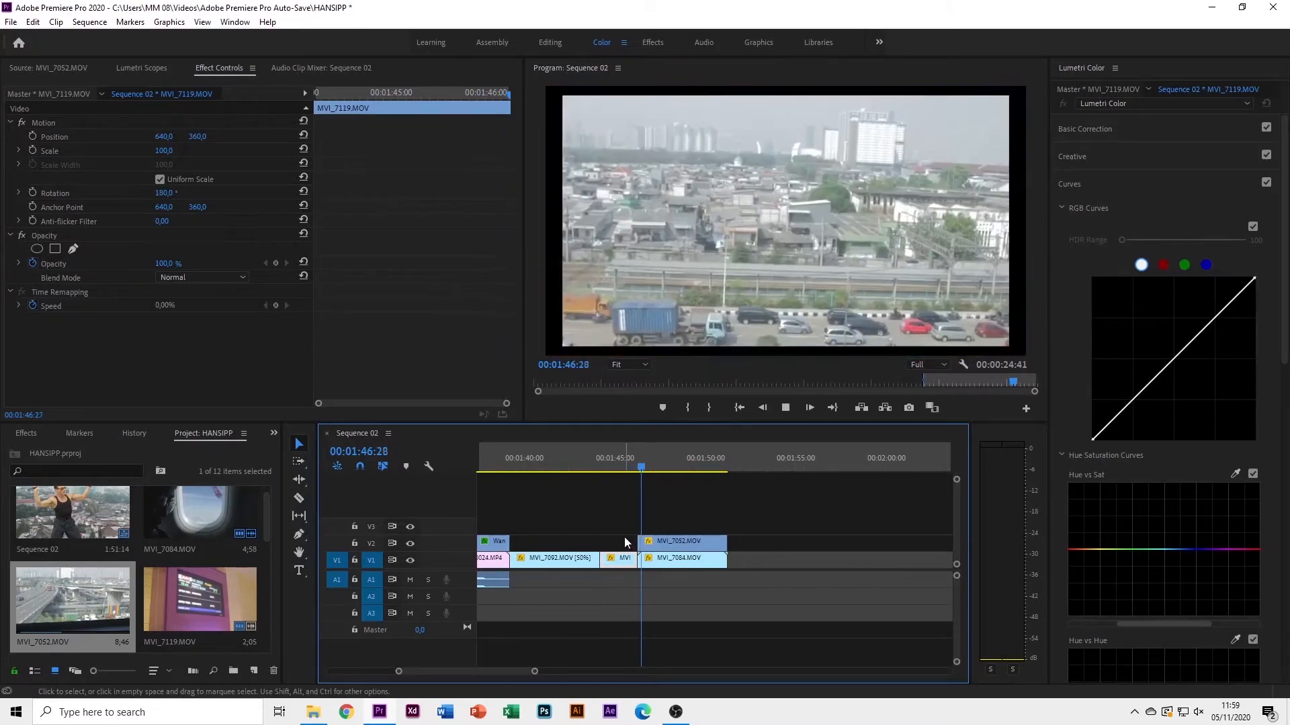
pyautogui.press('space')
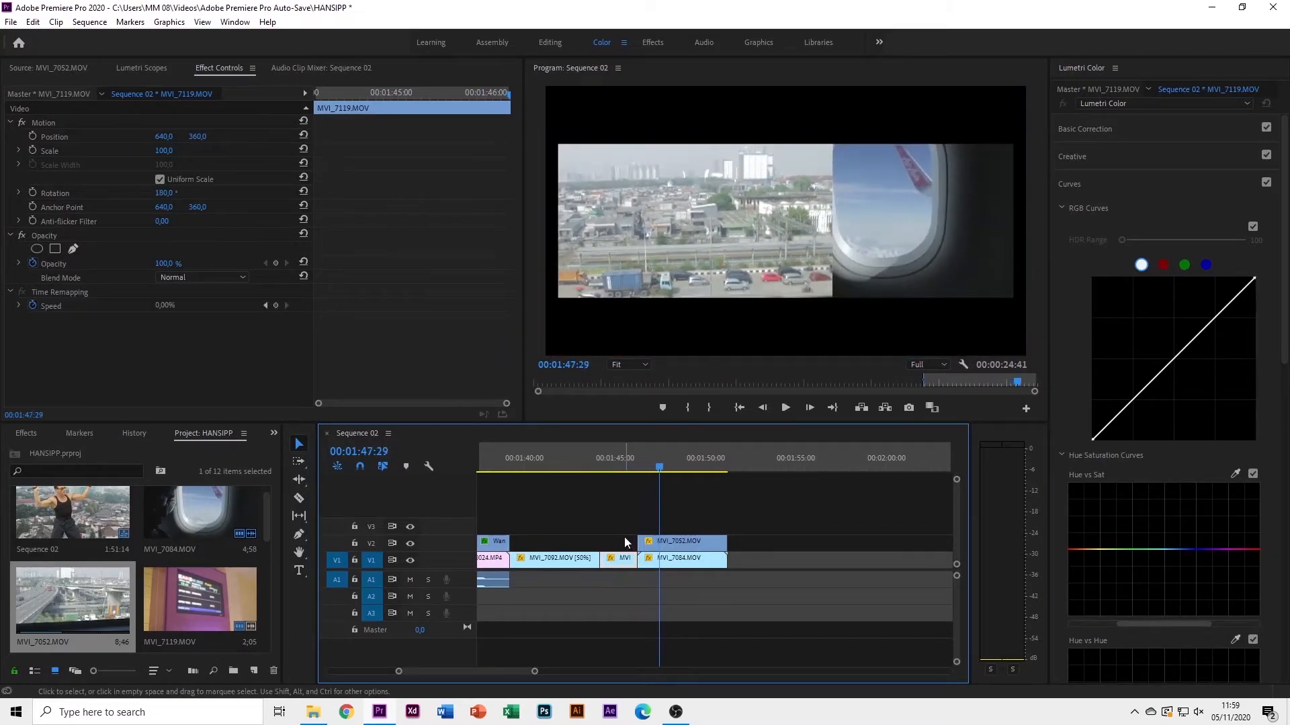
pyautogui.press('space')
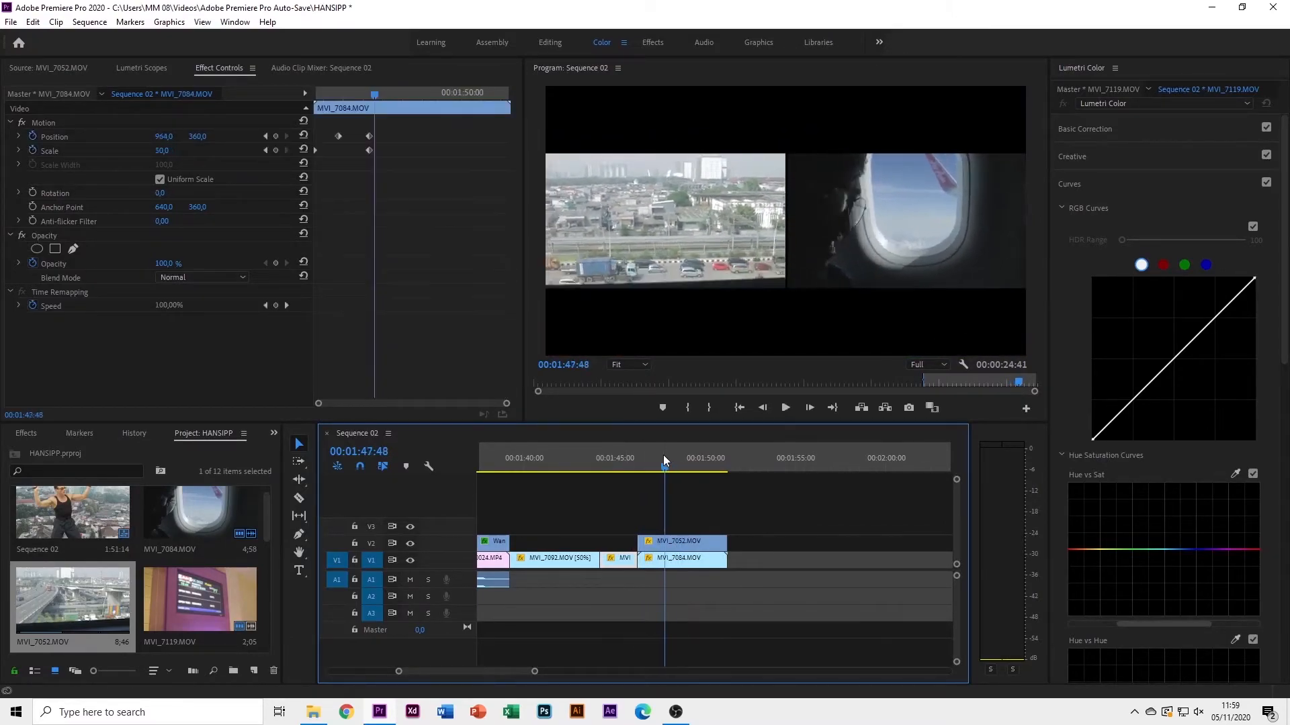
pyautogui.click(626, 457)
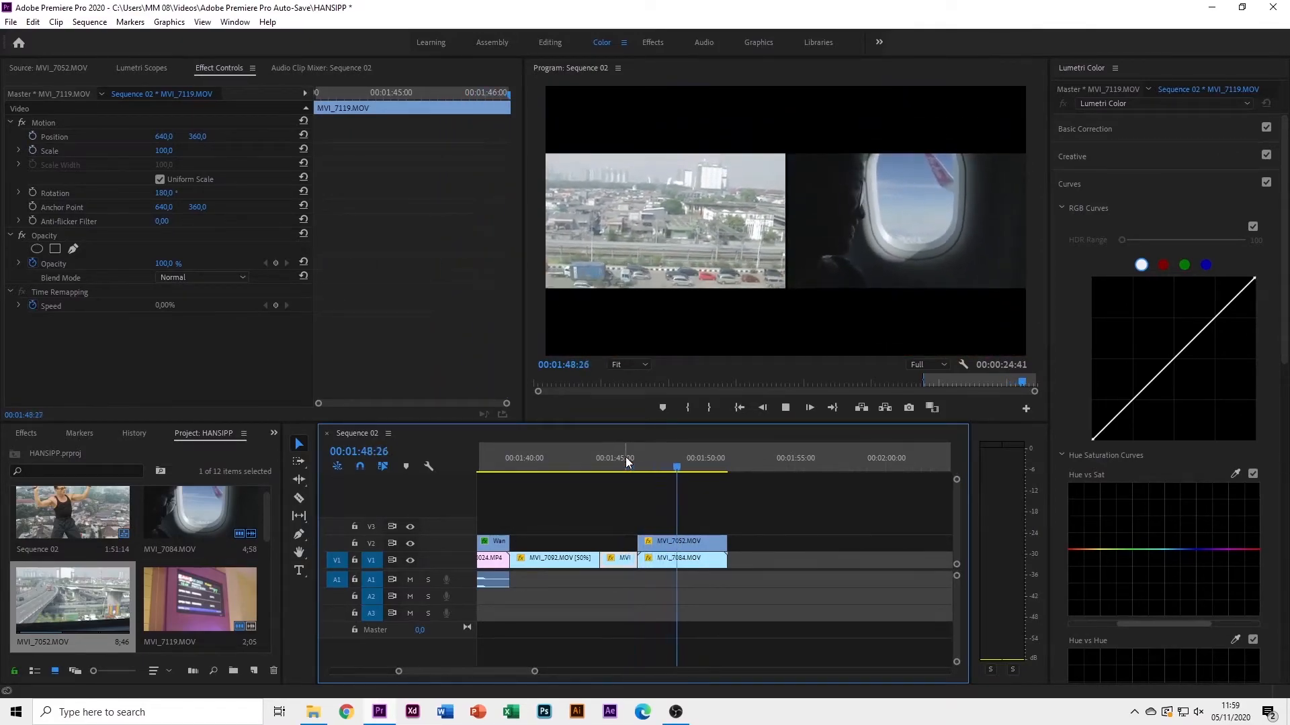
pyautogui.press('space')
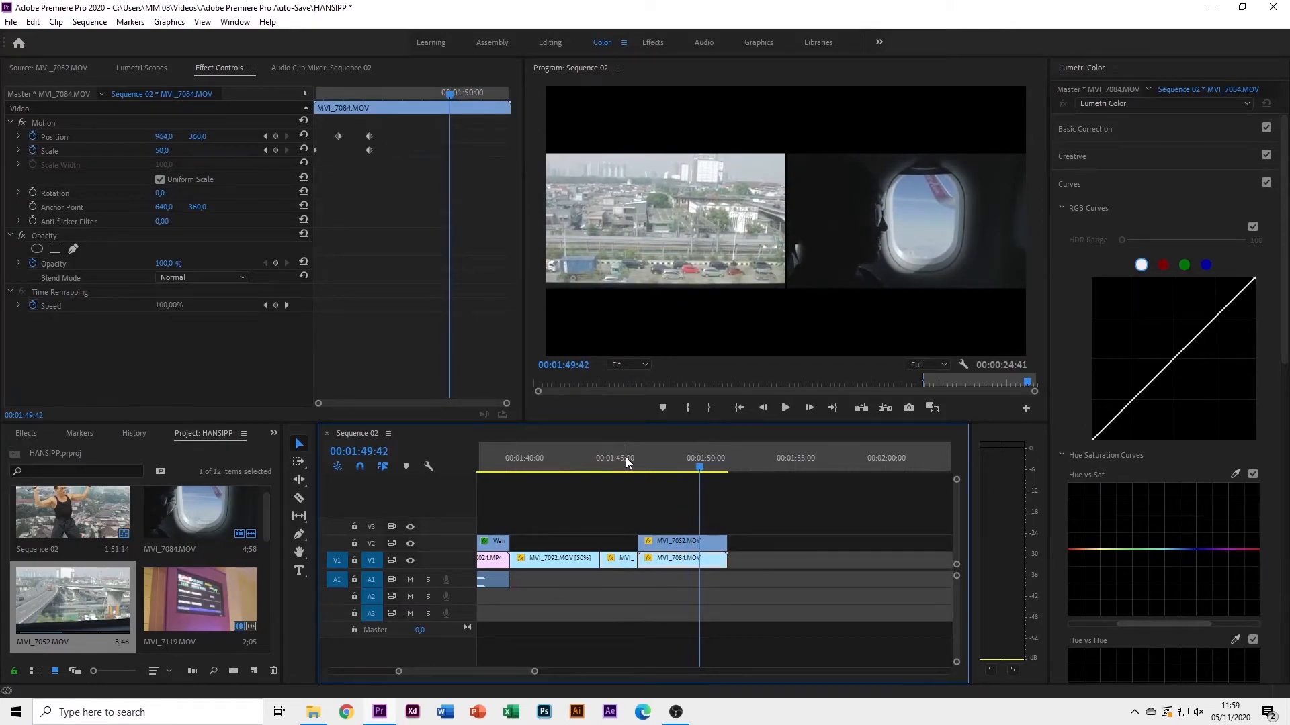
pyautogui.press('space')
pyautogui.press('space')
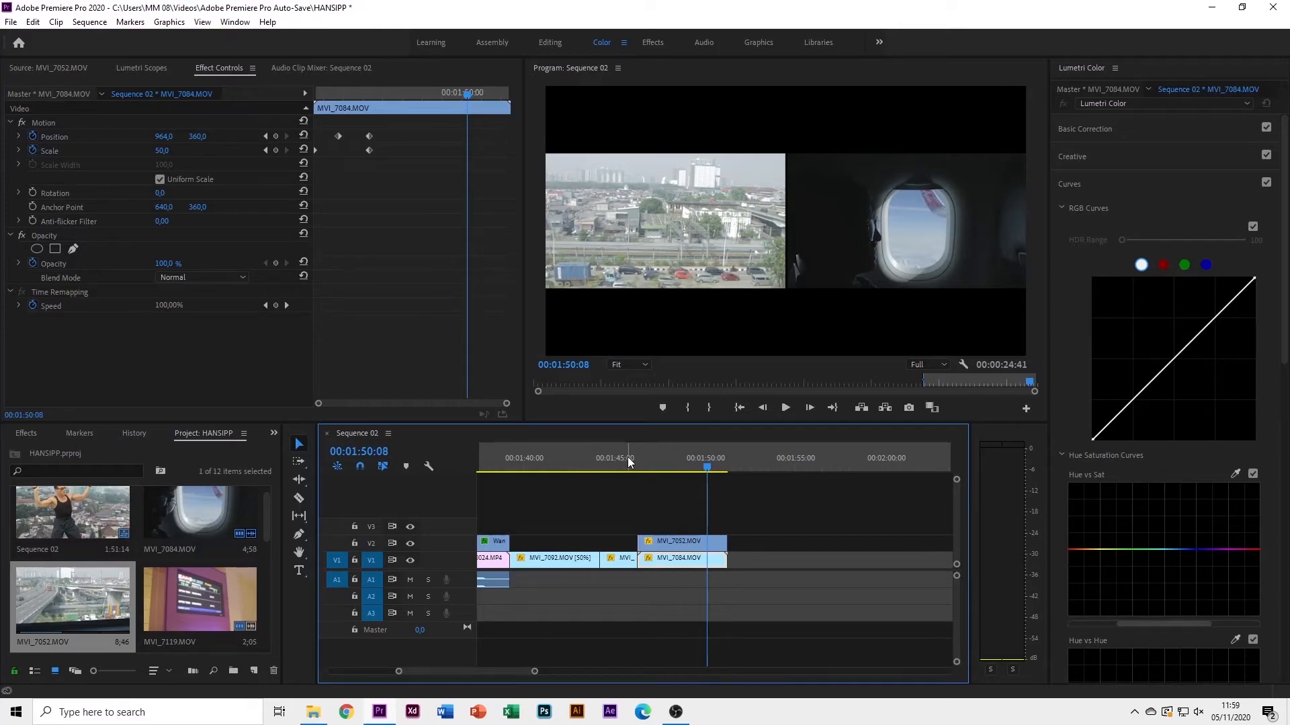
pyautogui.moveTo(389, 137); pyautogui.dragTo(346, 178)
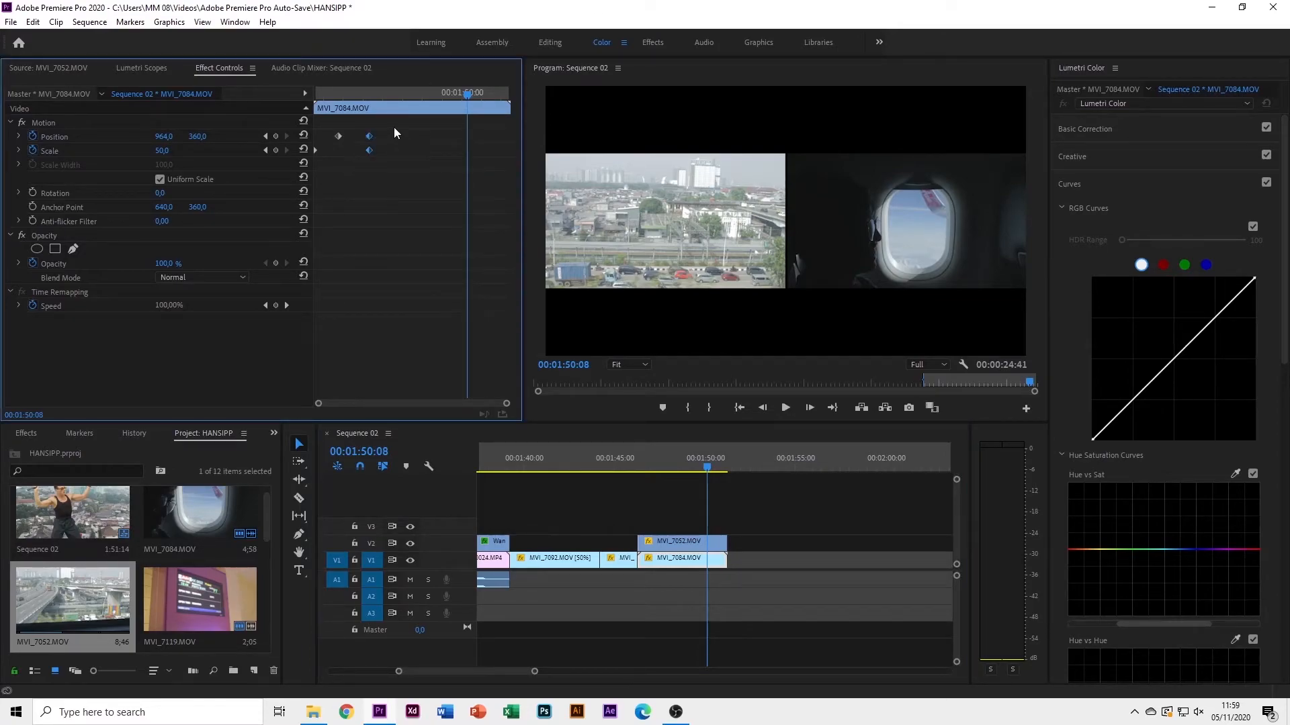
pyautogui.moveTo(366, 91); pyautogui.dragTo(312, 95)
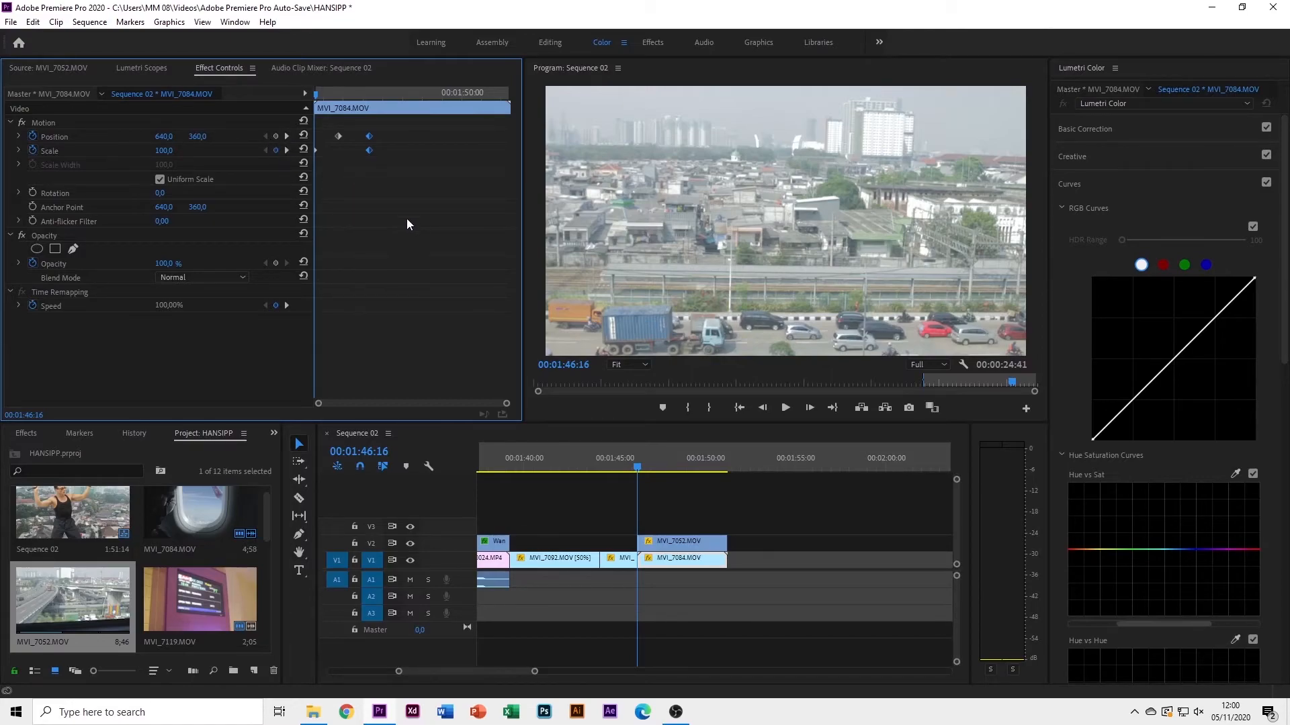
pyautogui.press('space')
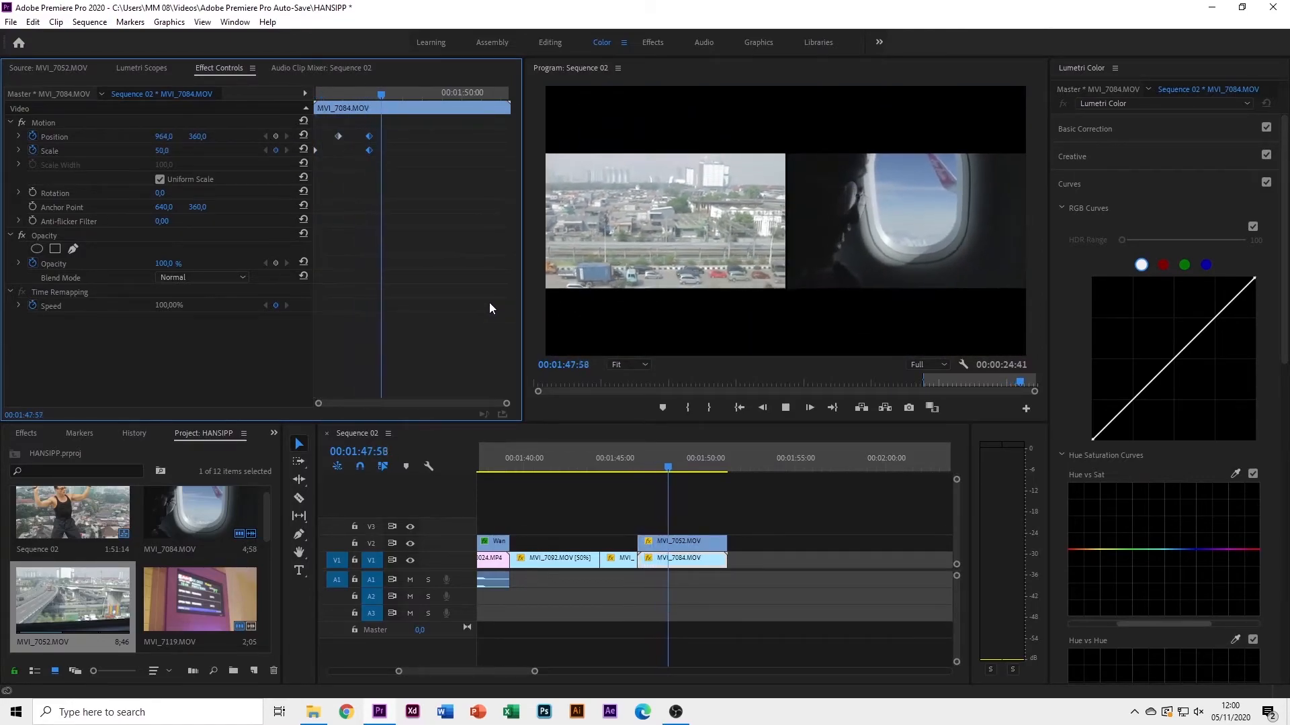